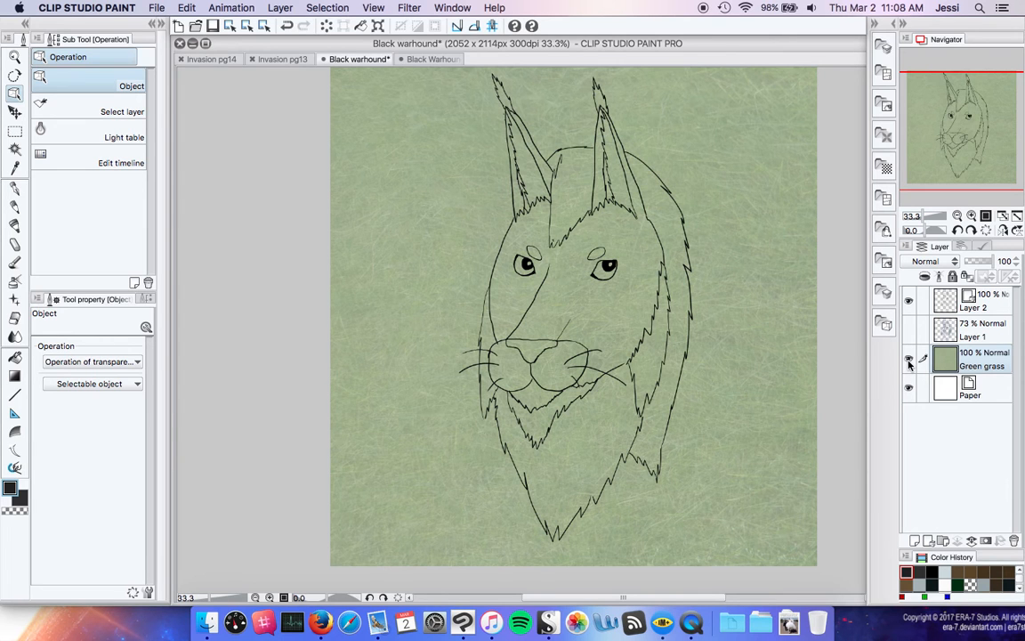
- Hide the Green grass layer and compare the rough sketch on Layer 1 with the line art on Layer 2 by toggling their visibility
left_click(908, 360)
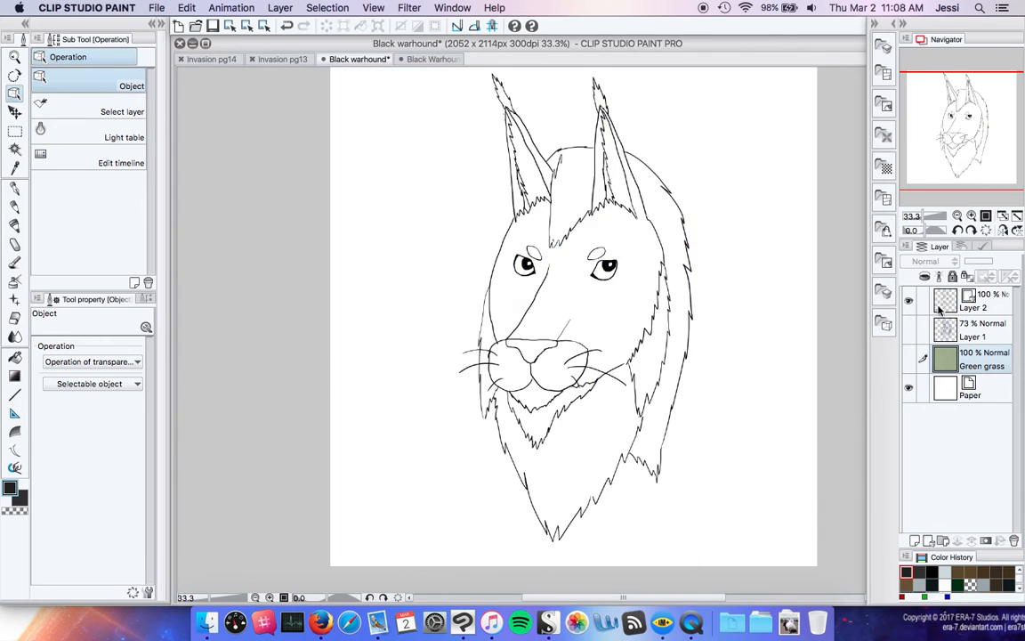
left_click(908, 302)
left_click(909, 329)
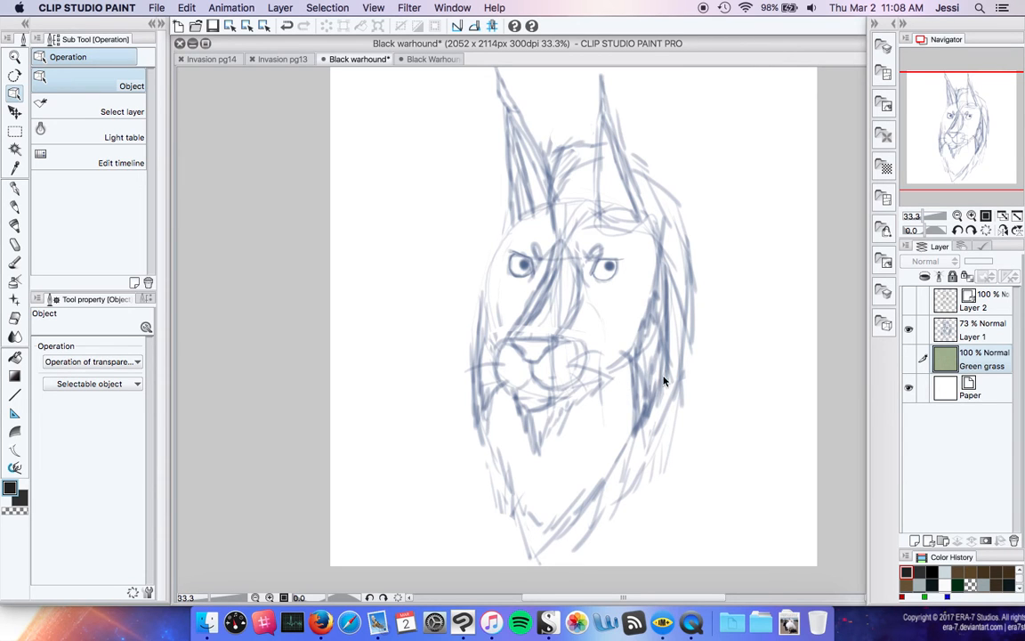
left_click(909, 301)
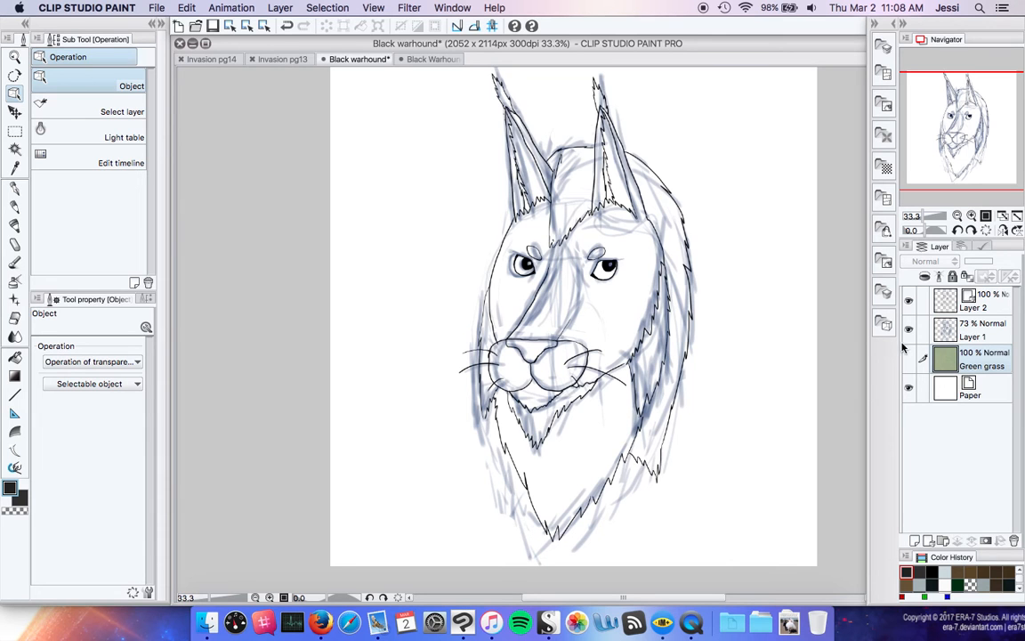
left_click(908, 329)
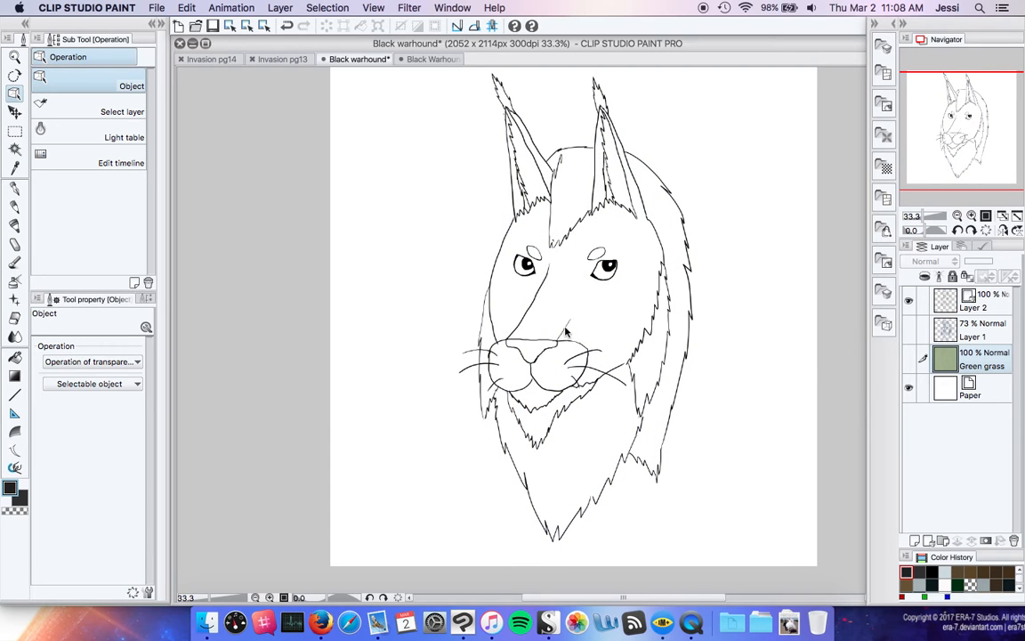
left_click(980, 301)
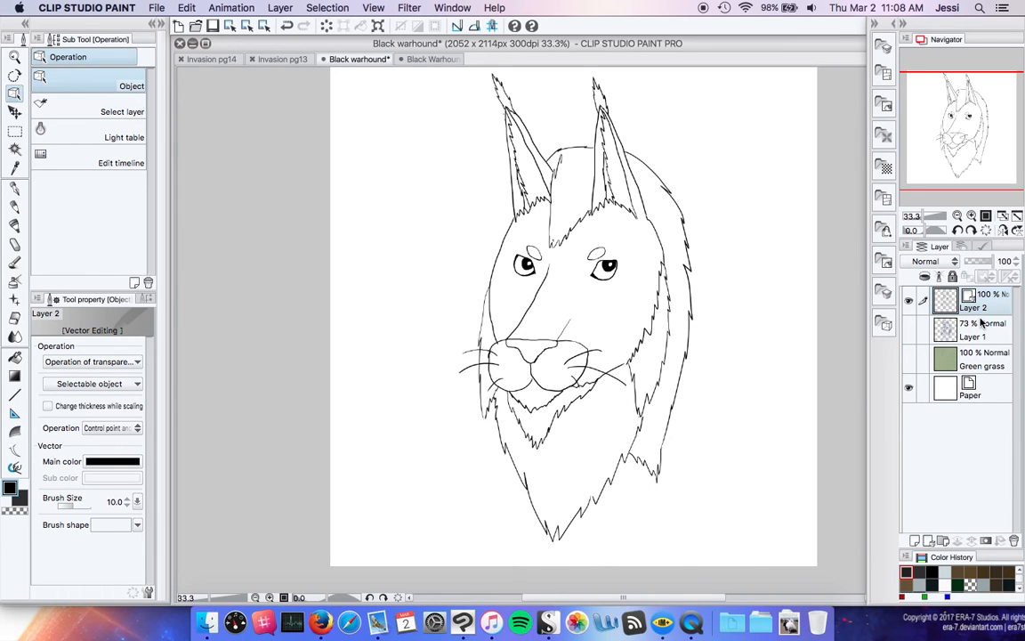
left_click(929, 541)
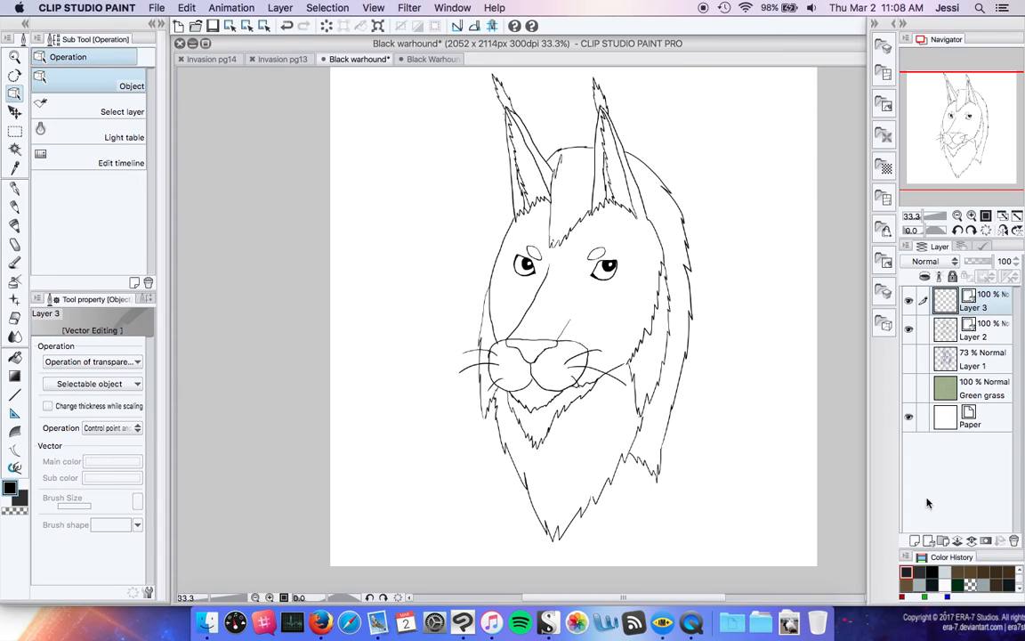
key("super+z")
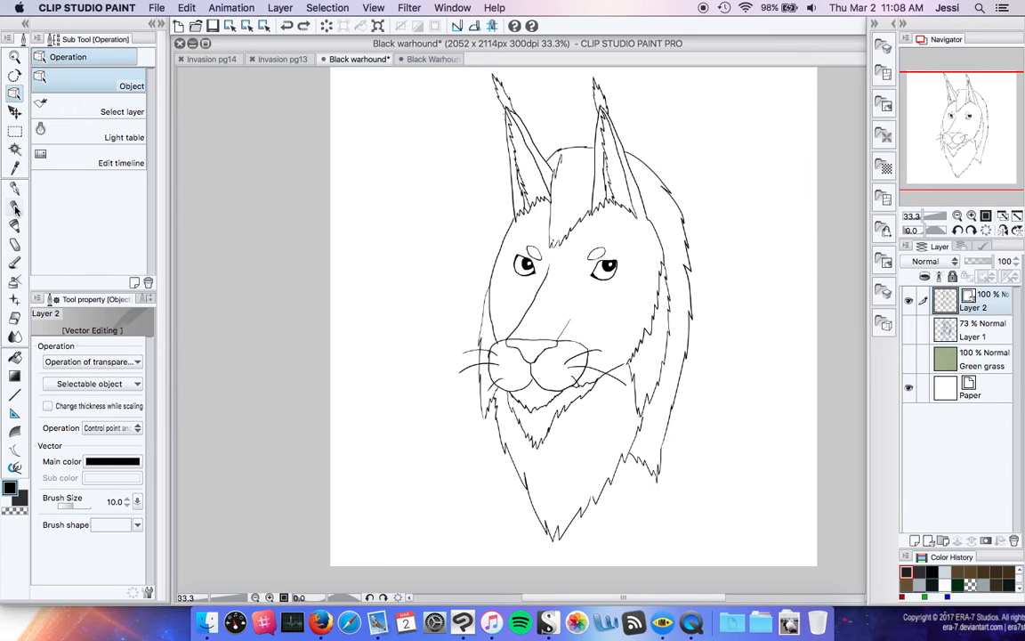
- Make Layer 2 the reference layer for the Fill tool and add a raster layer named Colors directly beneath it
left_click(15, 356)
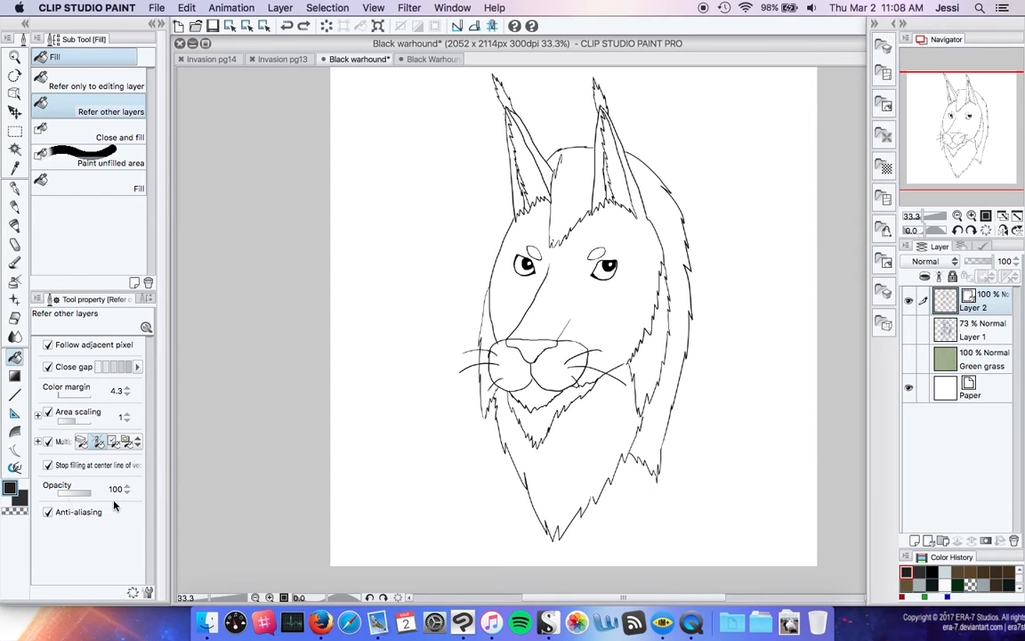
left_click(939, 277)
key("super+shift+n")
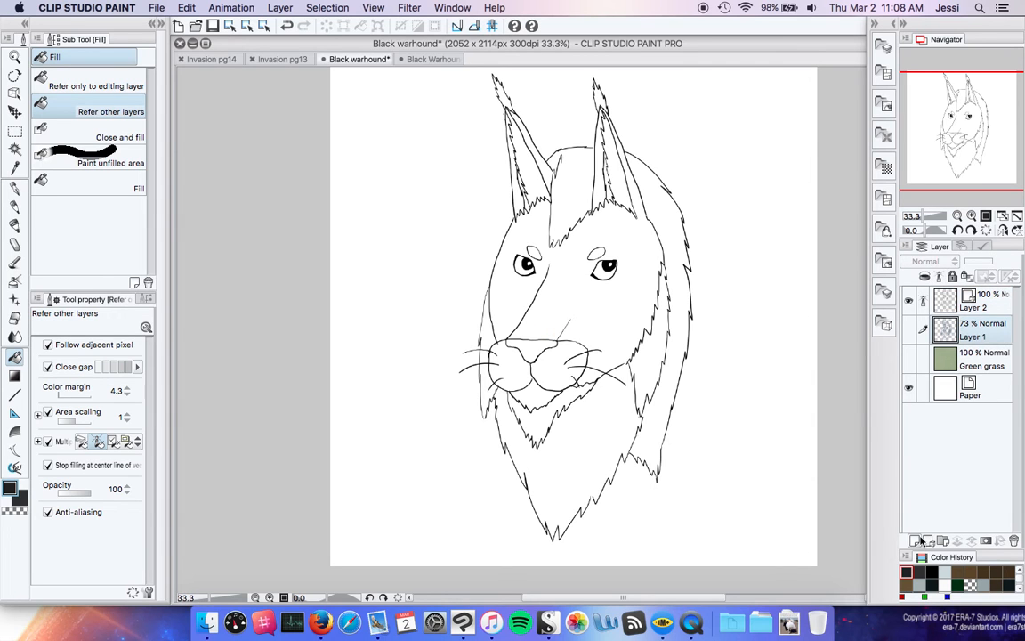
double_click(978, 335)
type("C")
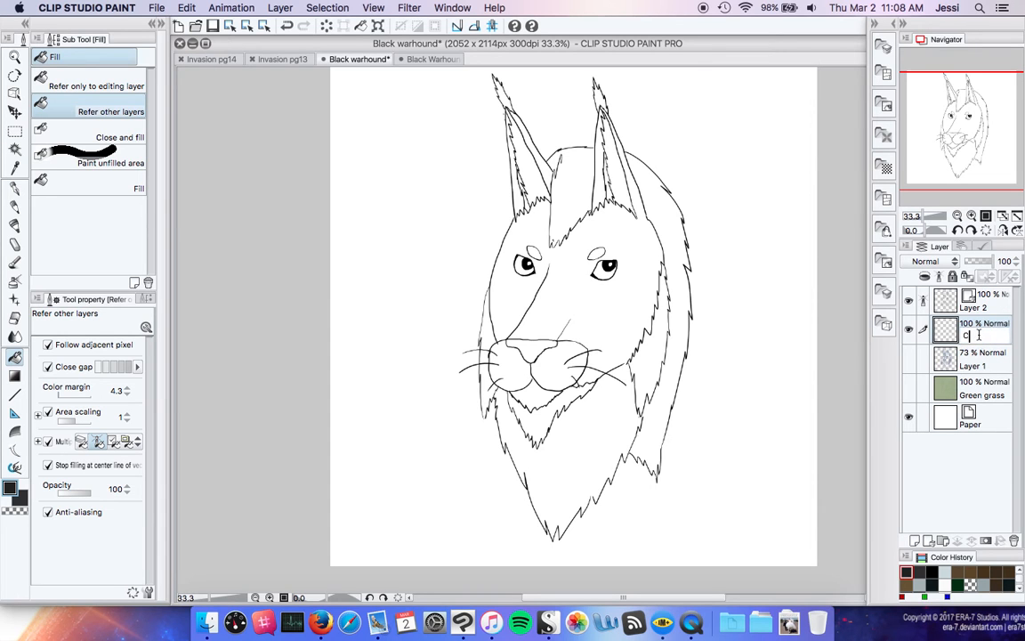
key("Return")
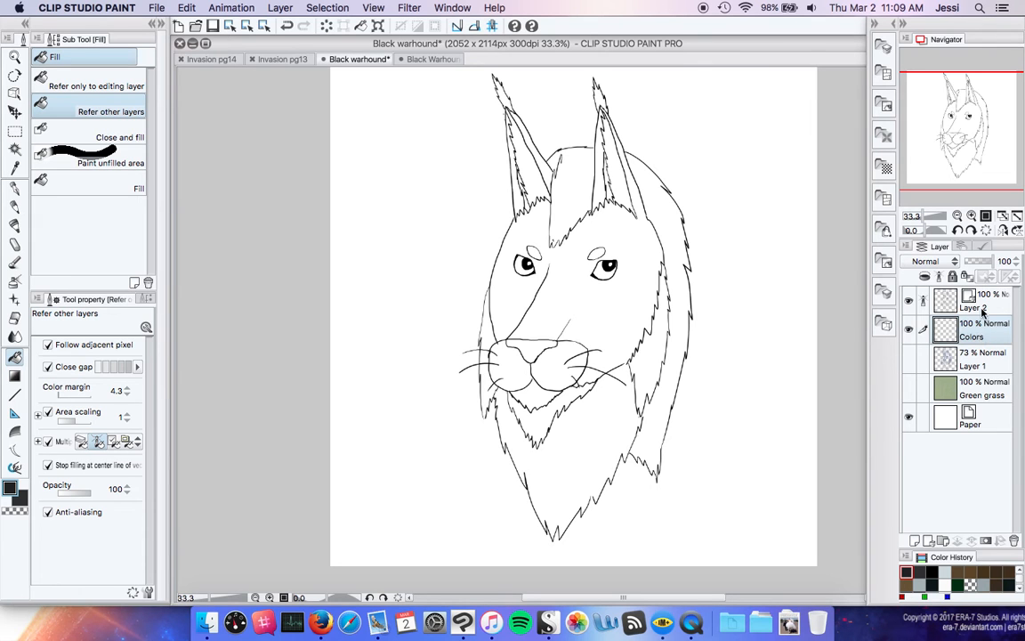
- Rename the line art layer LINES and the rough sketch layer Sketch
double_click(977, 306)
type("LINES")
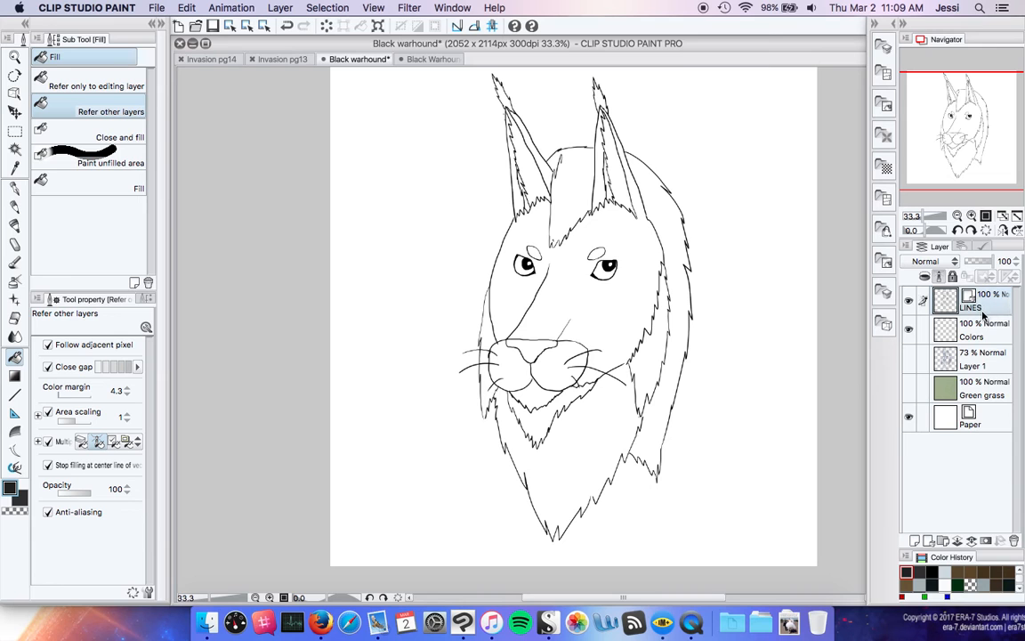
double_click(976, 364)
type("s")
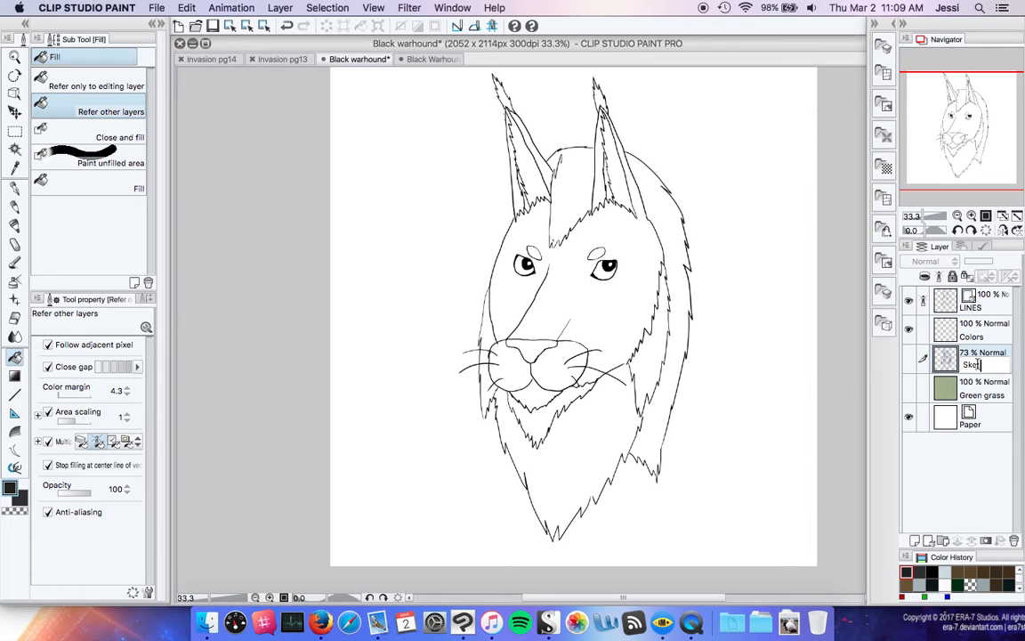
key("Return")
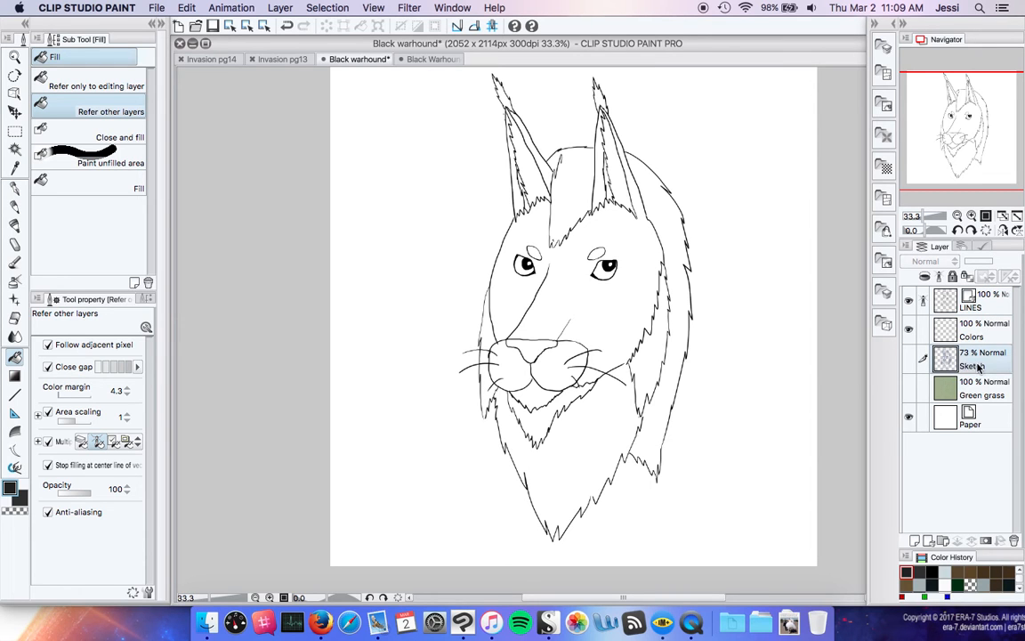
- Place the Paper-backgrouns texture material directly above the Green grass layer and hide the Green grass layer
left_click(909, 387)
left_click(982, 399)
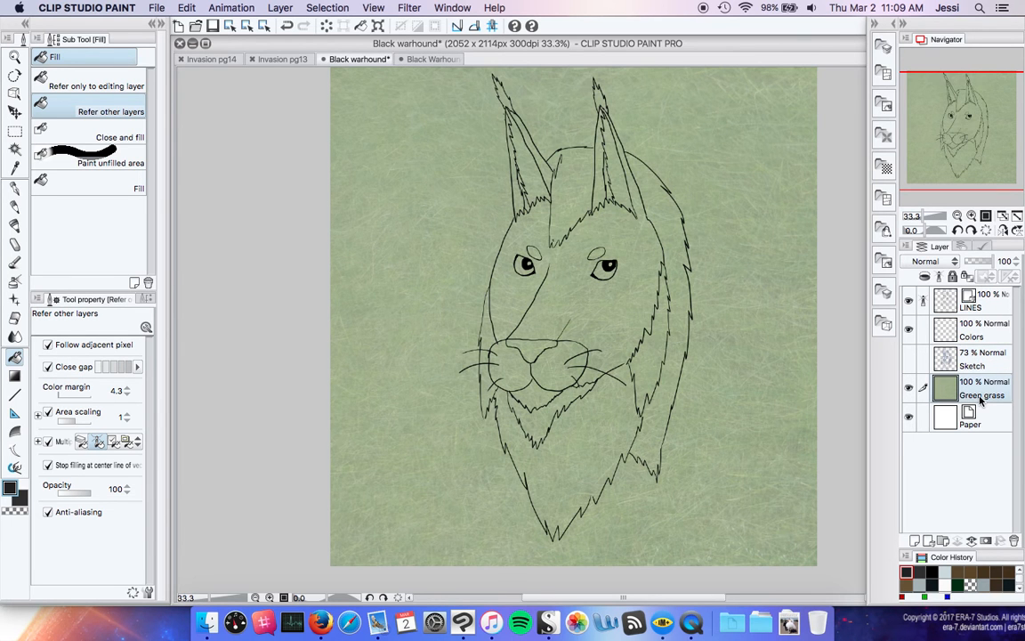
left_click(894, 24)
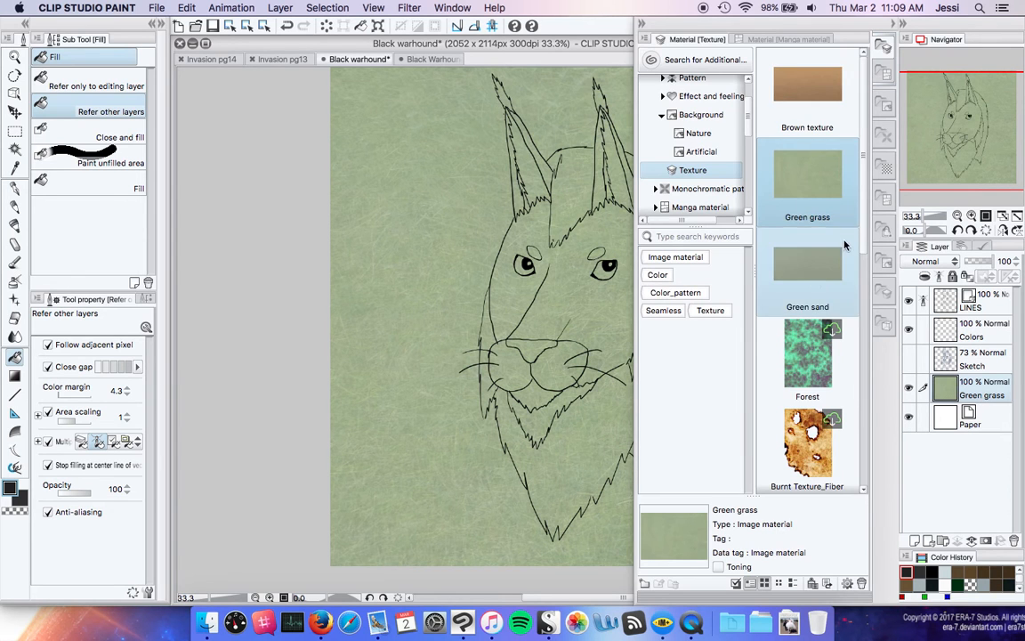
left_click_drag(868, 213, 869, 436)
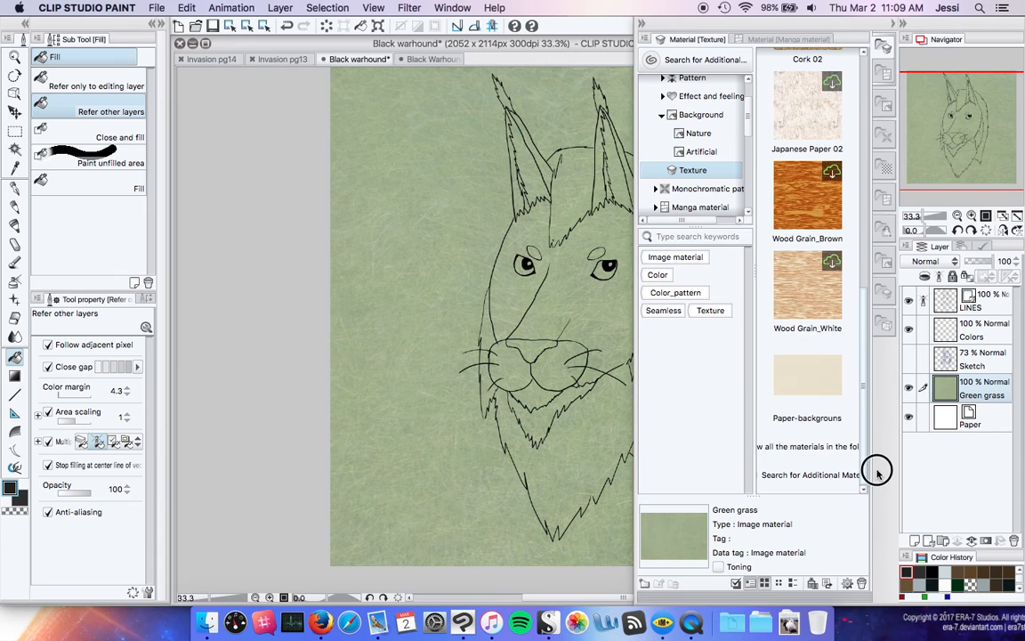
left_click_drag(815, 388, 550, 349)
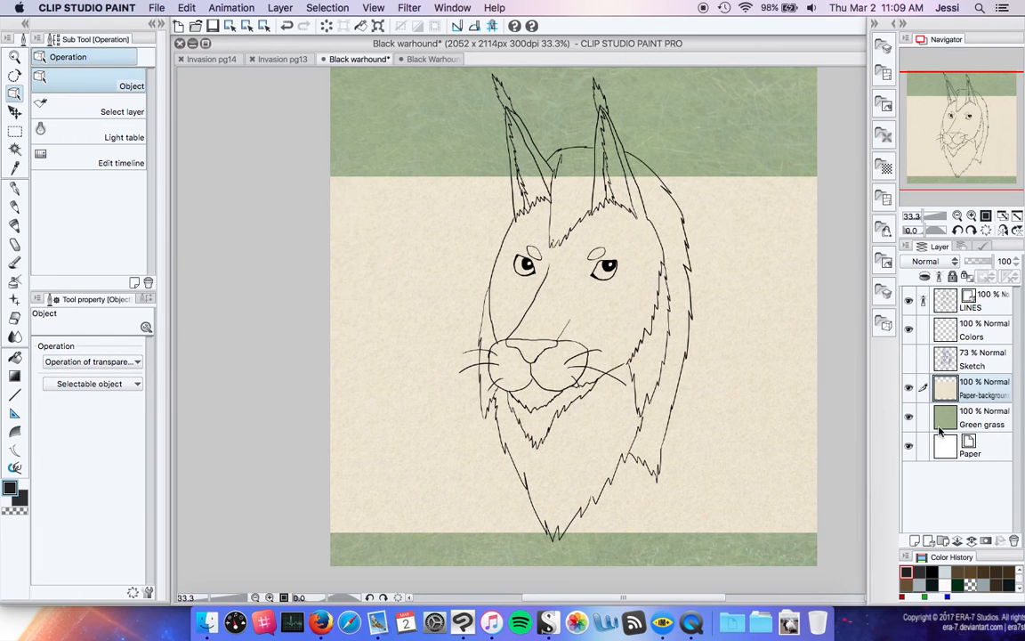
left_click(909, 416)
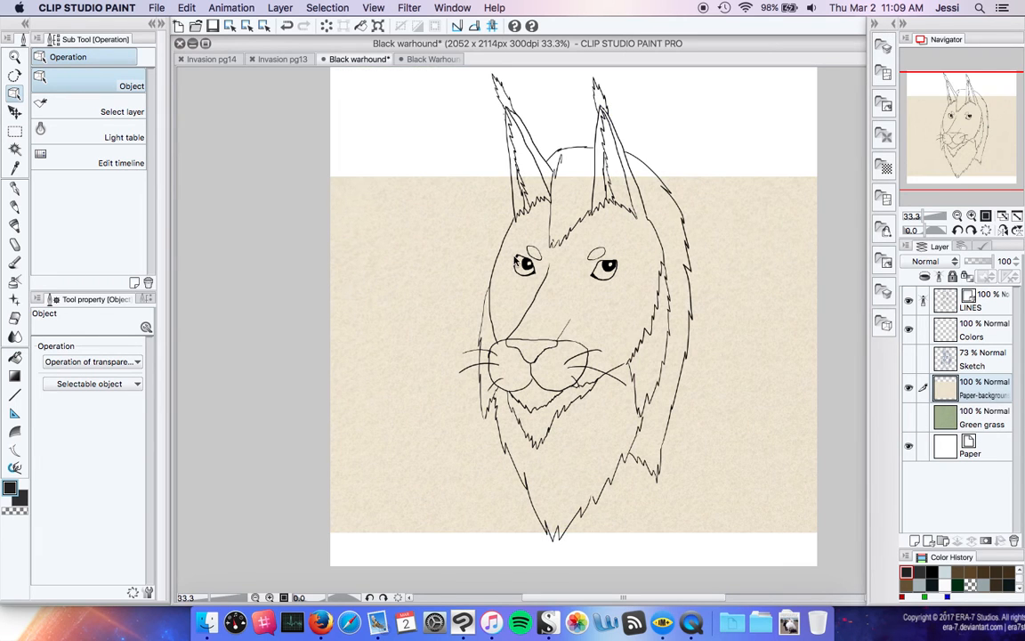
- Enlarge the paper texture to a scale ratio of 147 so it covers the whole canvas, and apply the transform
left_click(464, 237)
left_click_drag(440, 260, 437, 132)
left_click_drag(618, 403, 622, 572)
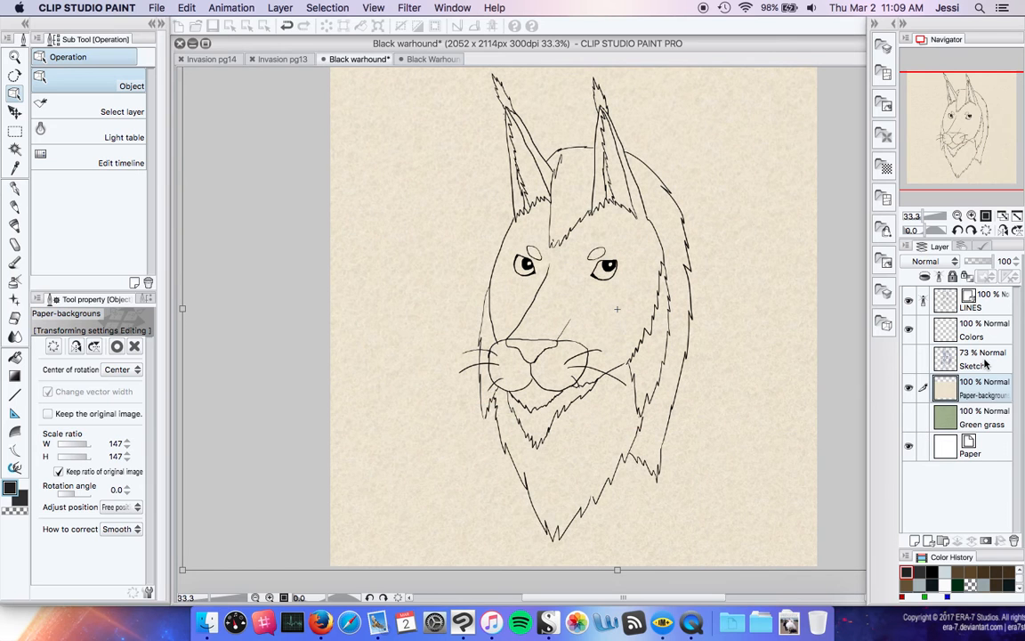
left_click(984, 389)
left_click(568, 248)
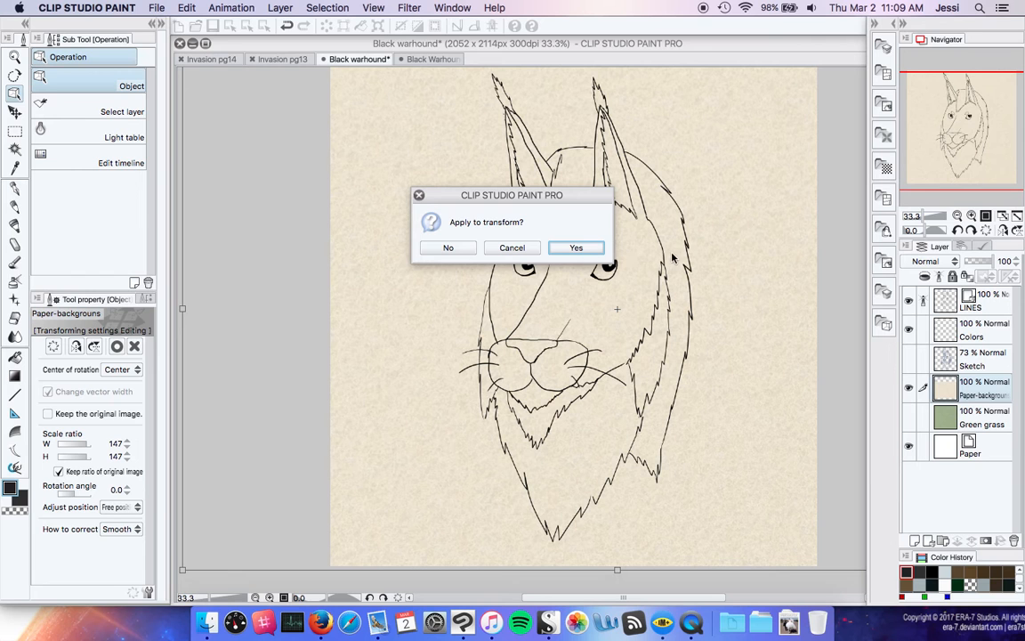
key("Return")
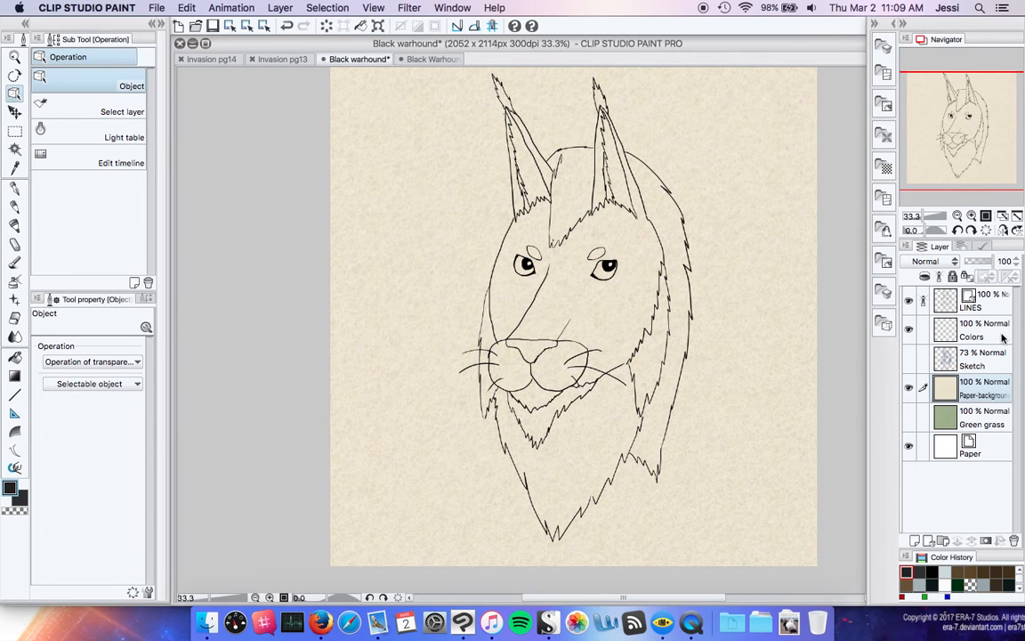
- Fill the chest fur, the mane and the forehead tuft with near-black on the Colors layer, referring to other layers
left_click(955, 342)
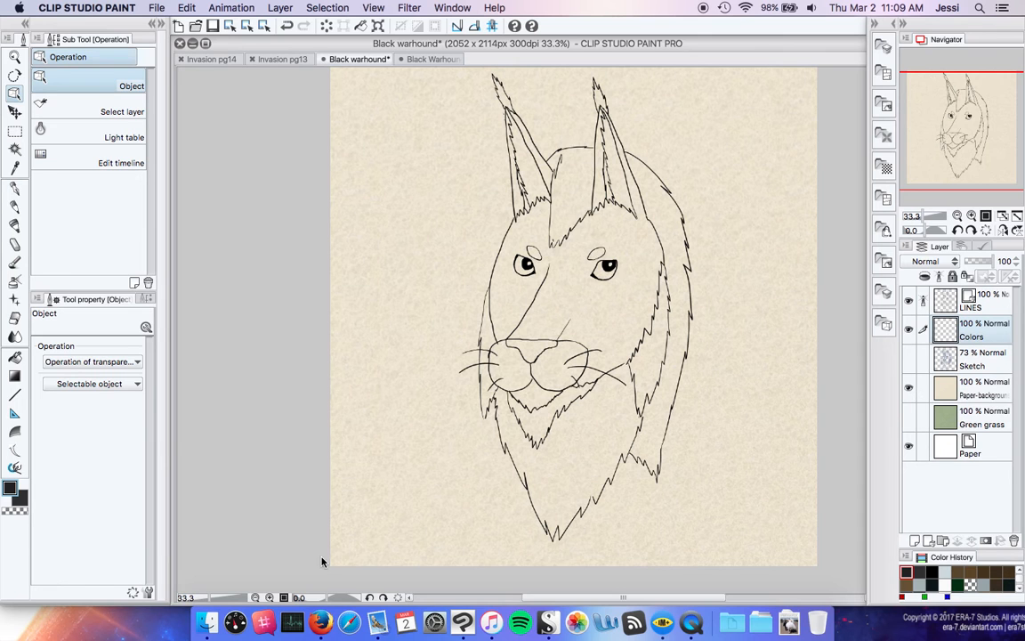
key("g")
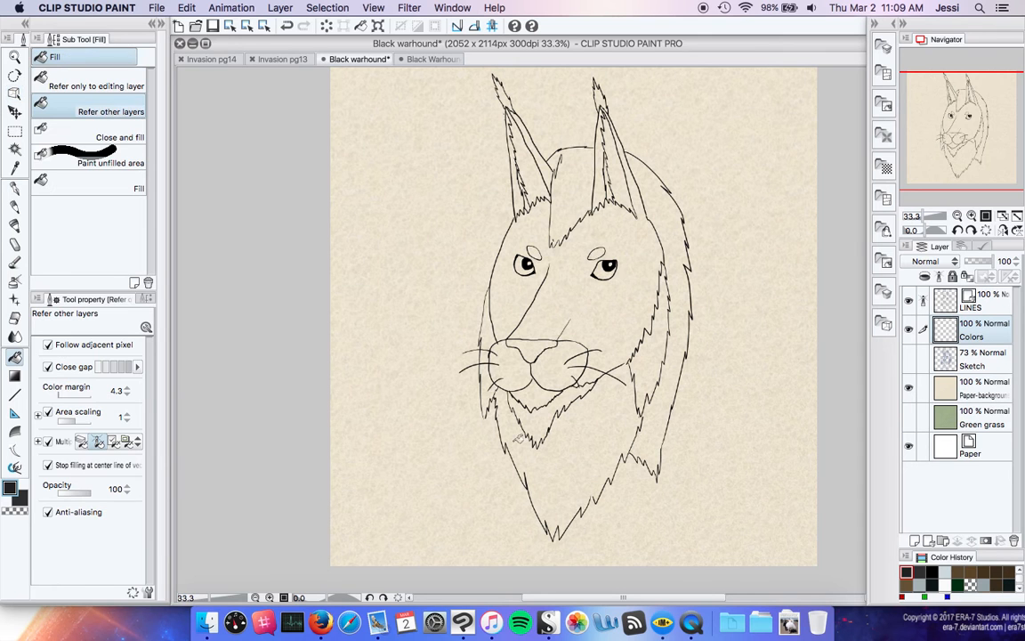
left_click(601, 433)
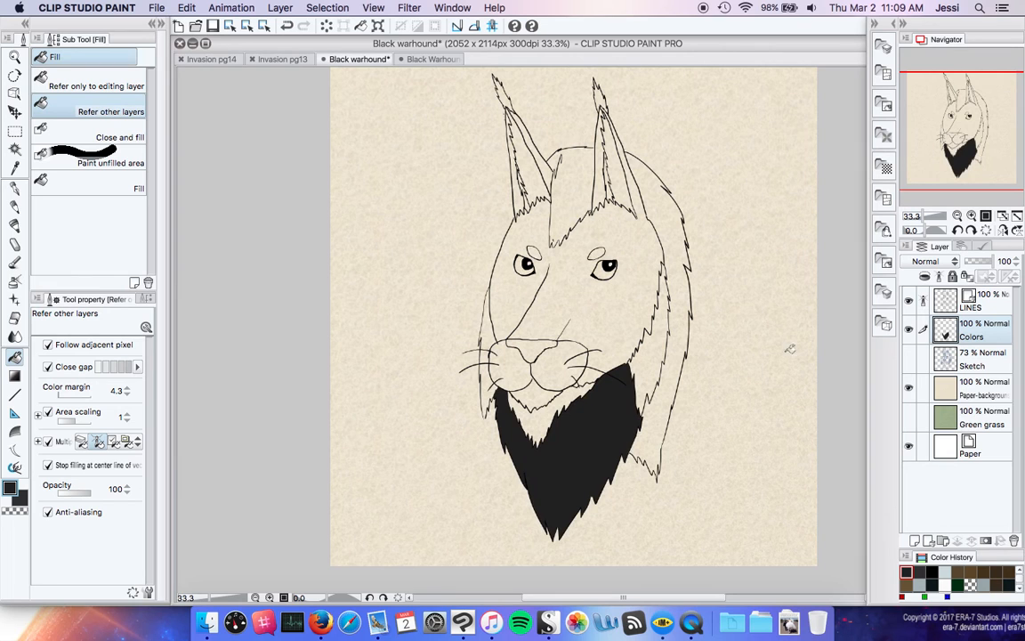
left_click(659, 359)
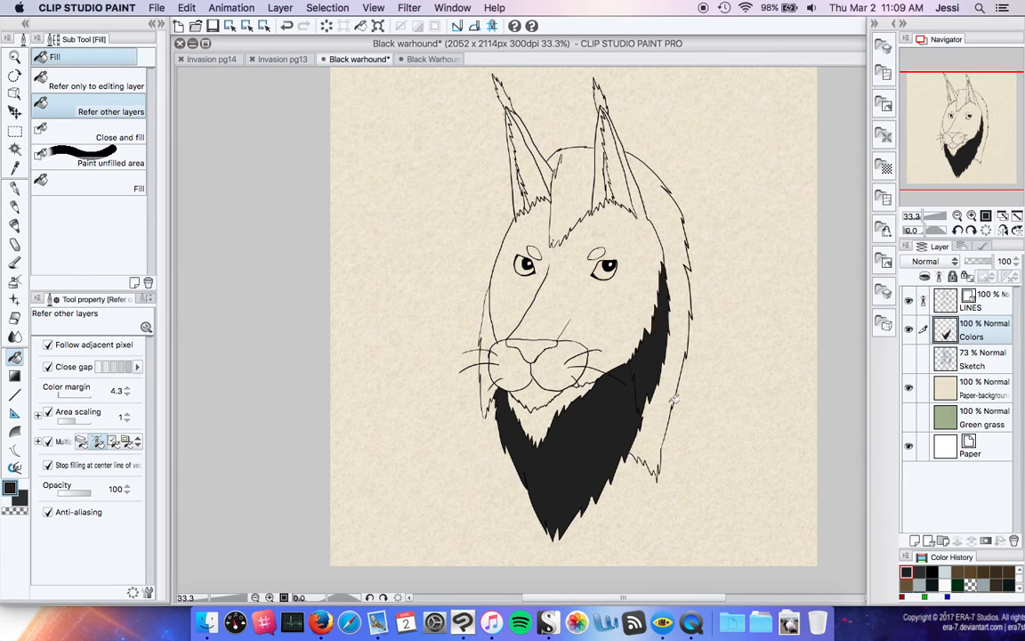
left_click(672, 401)
left_click(580, 153)
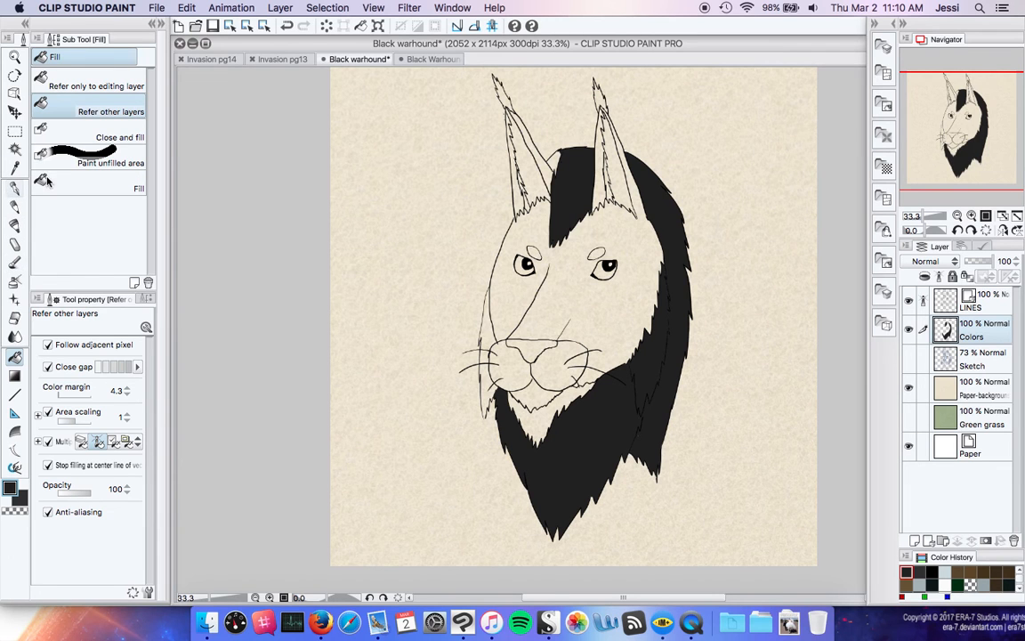
- Paint the unfilled mane gap beside the left ear near-black using the Turnip pen at brush size 70
left_click(15, 190)
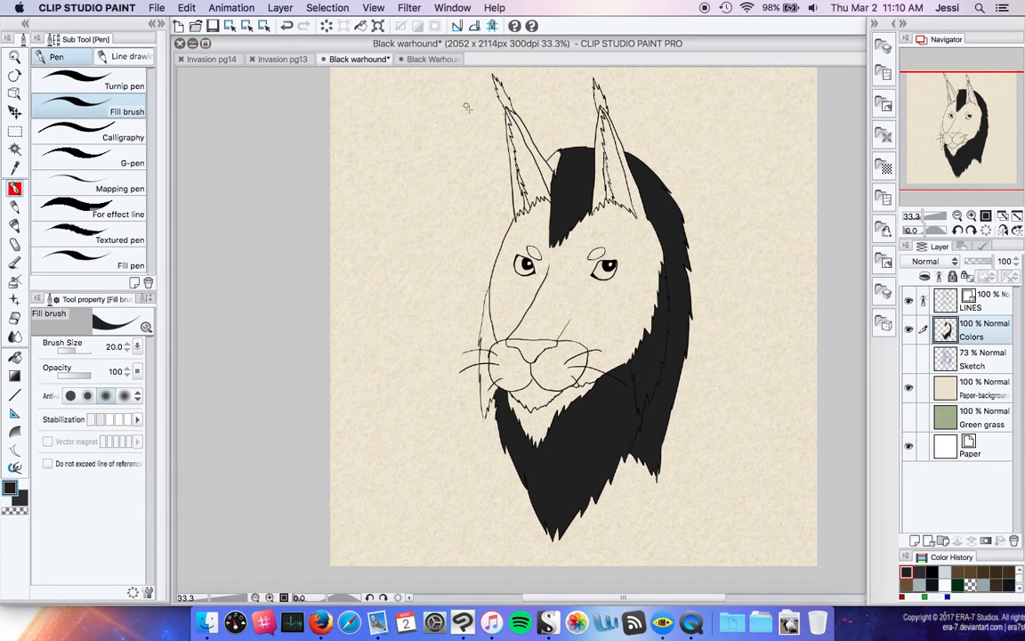
scroll(450, 144, "up", 2)
left_click(125, 86)
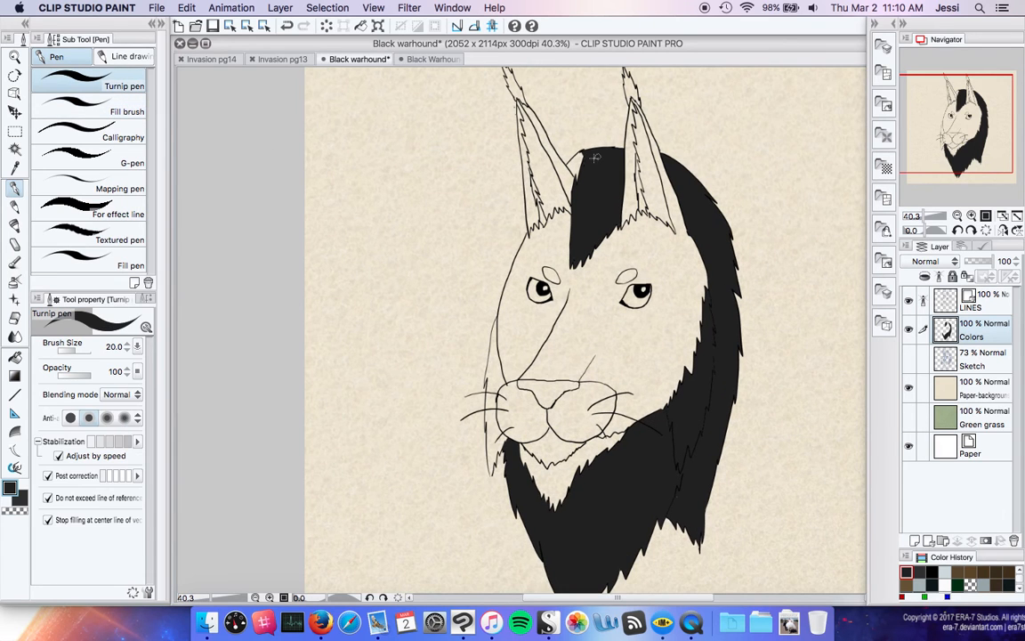
key("bracketright")
key("bracketright")
key("bracketright")
key("bracketright")
key("bracketright")
key("bracketright")
scroll(596, 210, "up", 2)
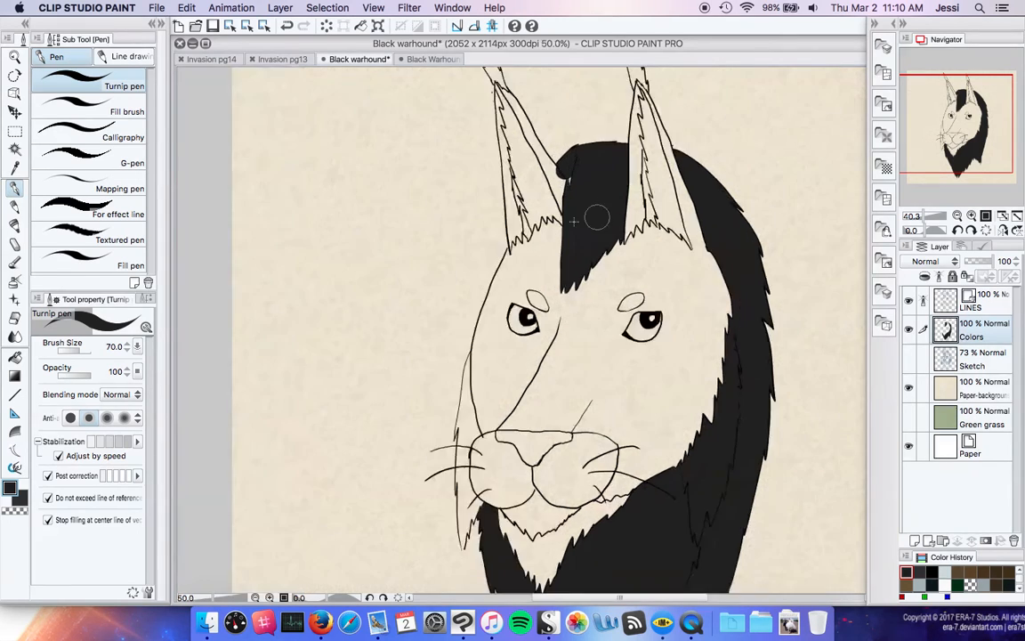
scroll(557, 153, "up", 1)
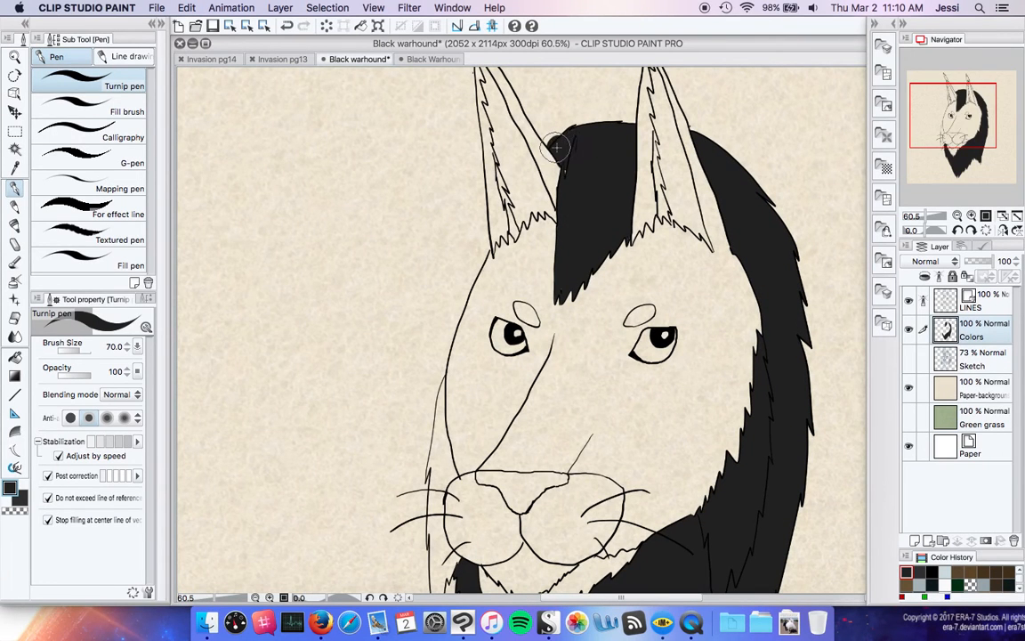
key("super+z")
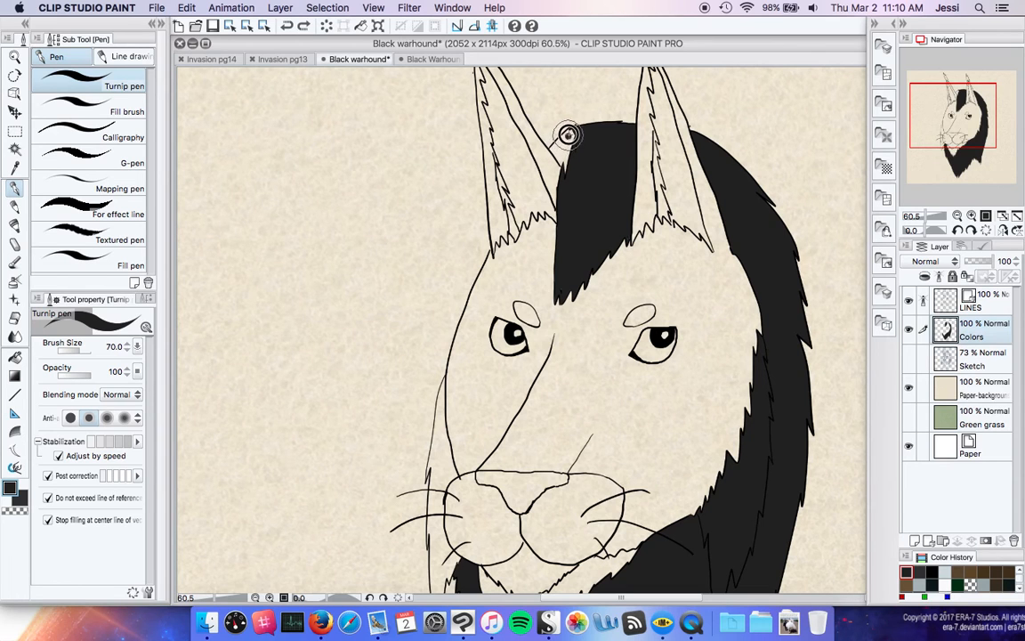
left_click_drag(570, 134, 554, 159)
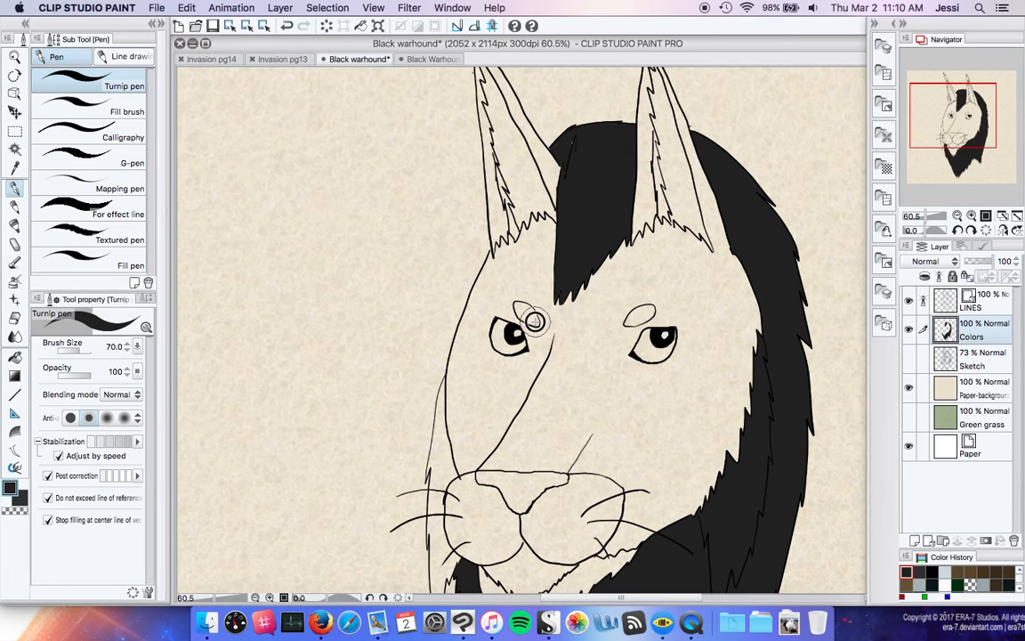
- Paint the oval brow markings above both eyes near-black with the Turnip pen
left_click_drag(532, 320, 527, 315)
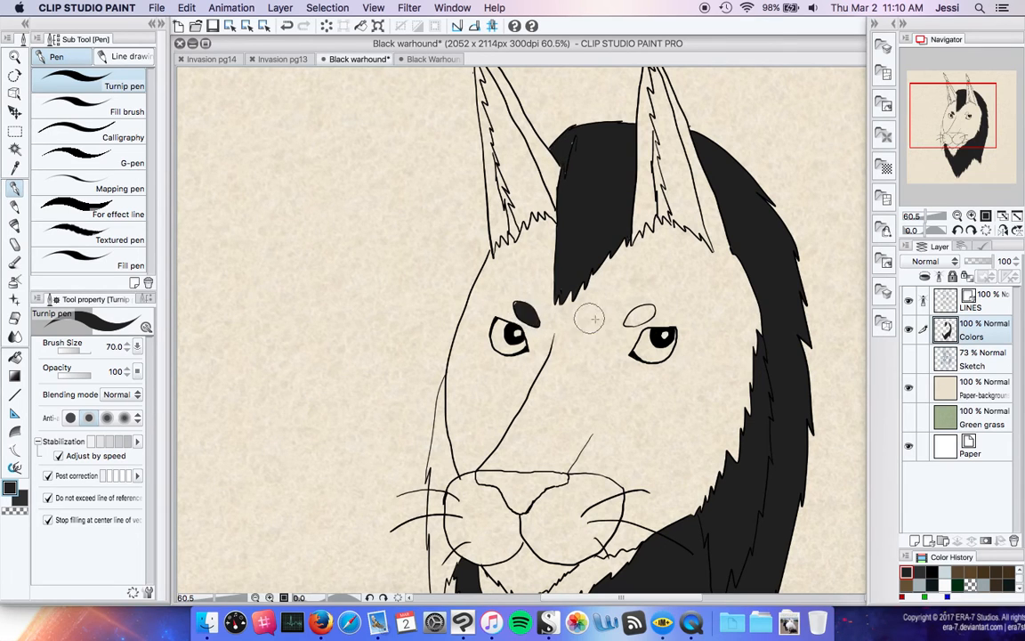
left_click_drag(638, 317, 641, 316)
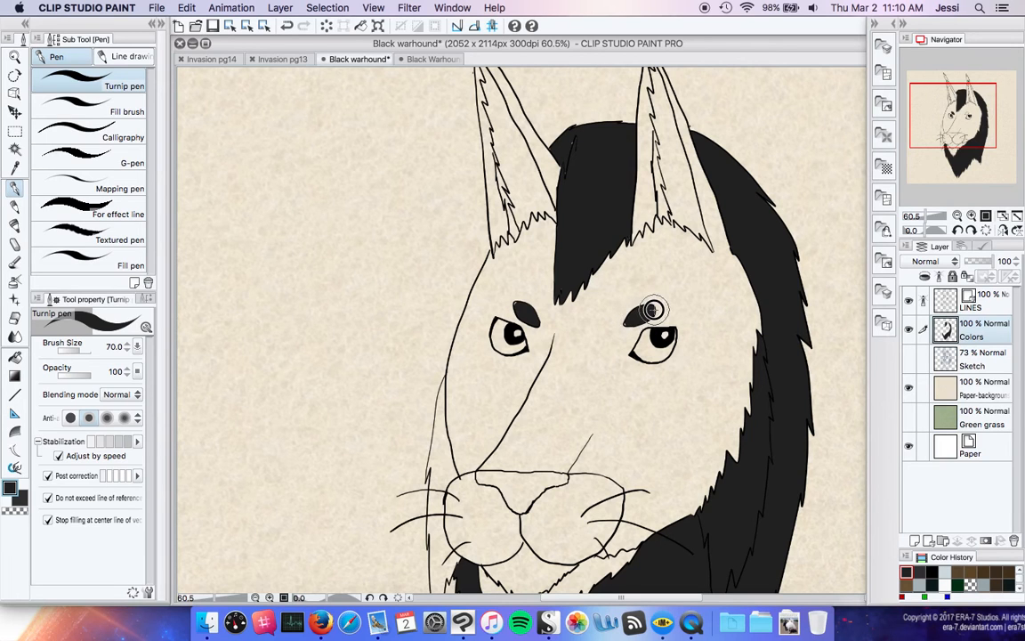
- Undo the near-black paint in both brow markings
key("super+z")
key("super+z")
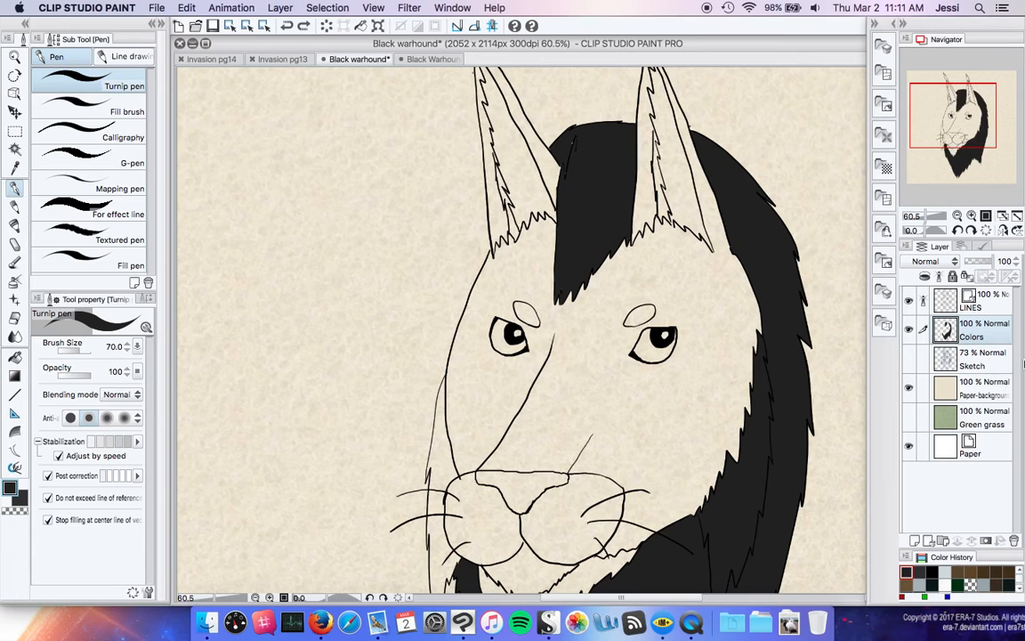
- Hide the LINES layer to examine the near-black fill edges along the mane and chest, and show it again
left_click(909, 301)
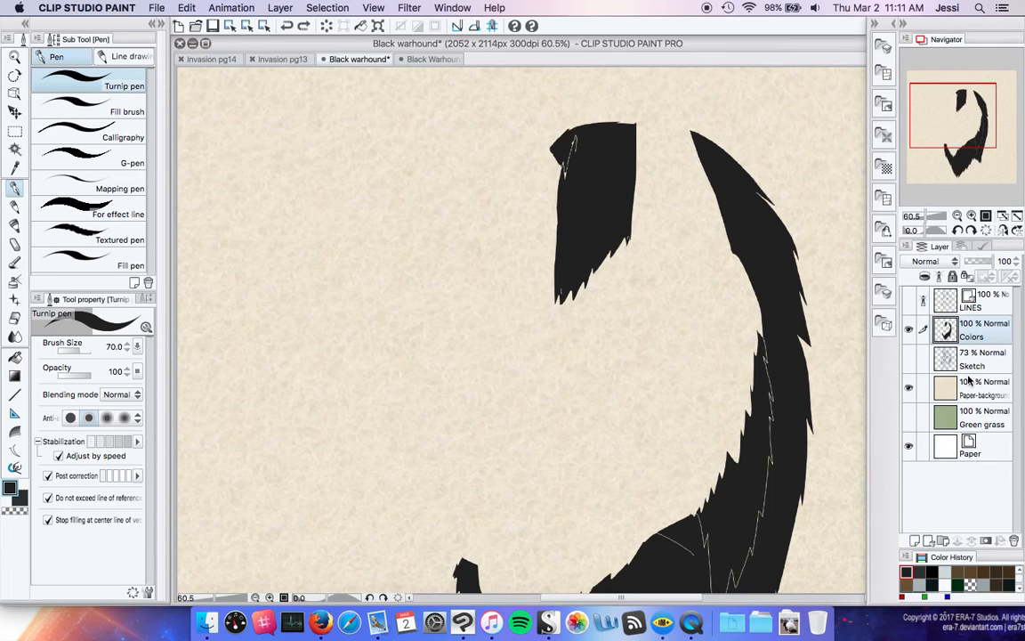
left_click_drag(979, 180, 965, 161)
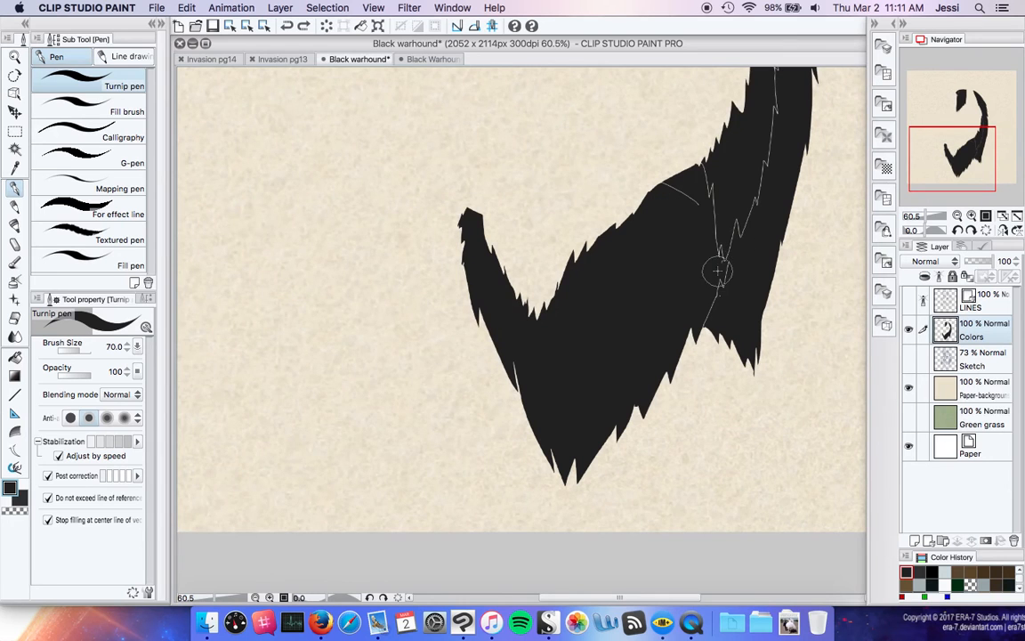
scroll(723, 277, "up", 1)
scroll(721, 277, "up", 1)
scroll(722, 281, "down", 2)
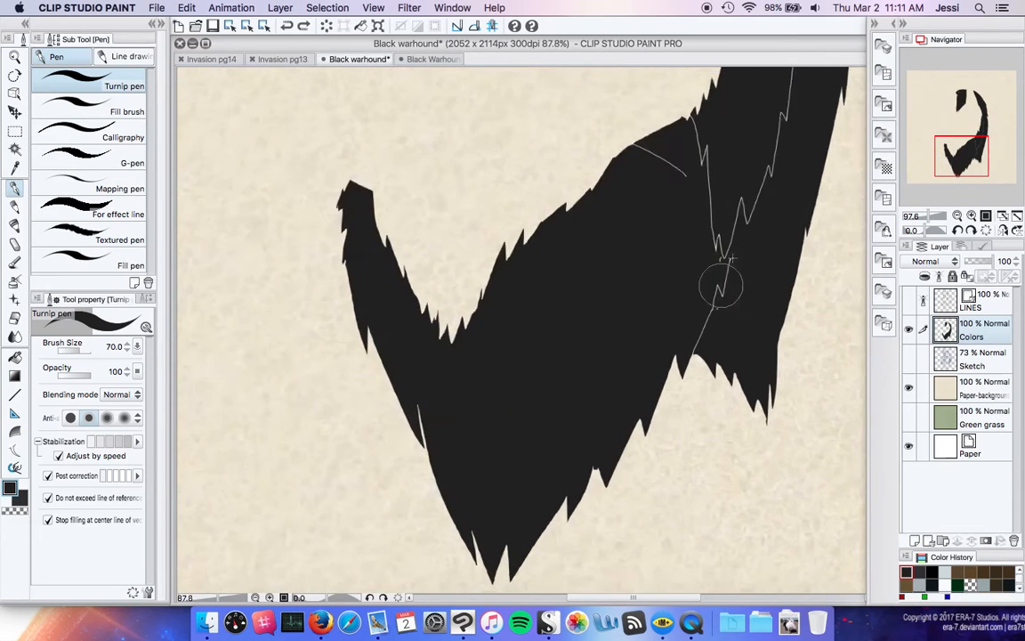
left_click_drag(981, 142, 983, 136)
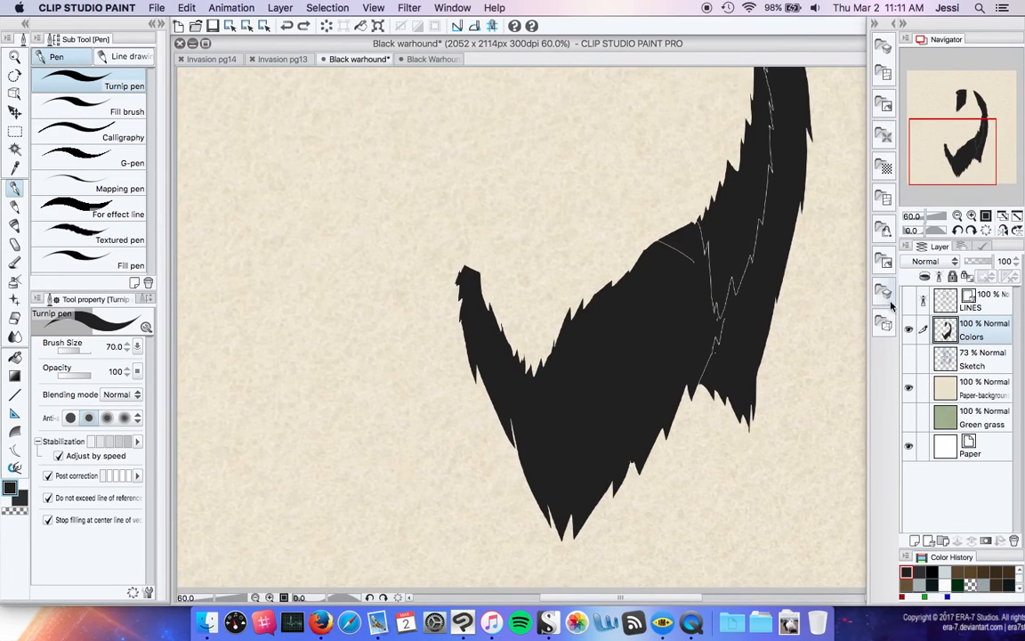
key("ctrl+z")
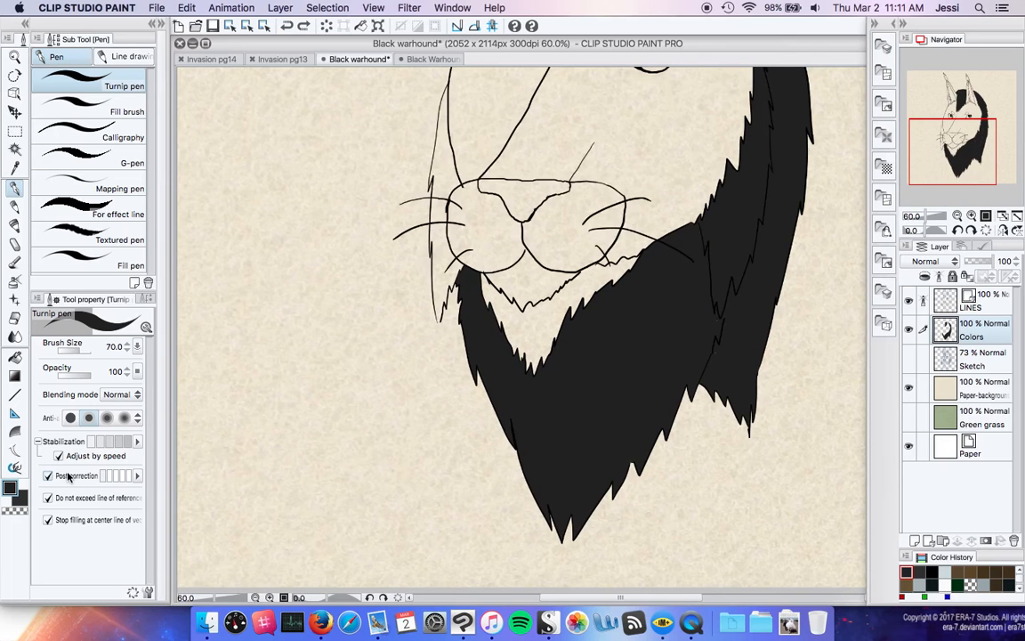
- Try filling both muzzle pads with dark gray, check them with the LINES layer hidden, and undo the fills
left_click(21, 498)
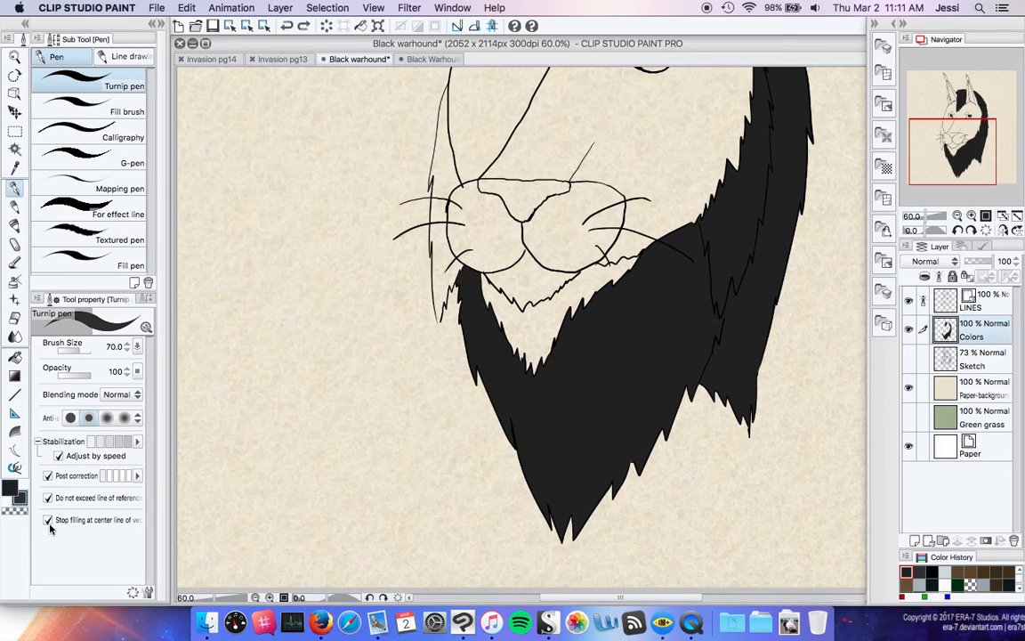
key("g")
left_click(549, 231)
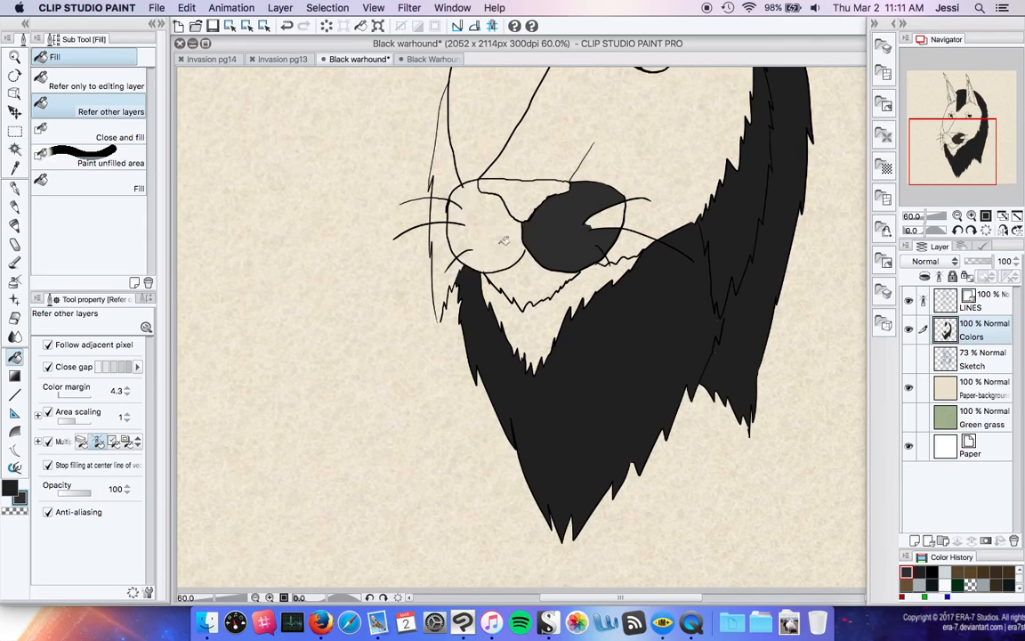
left_click(503, 241)
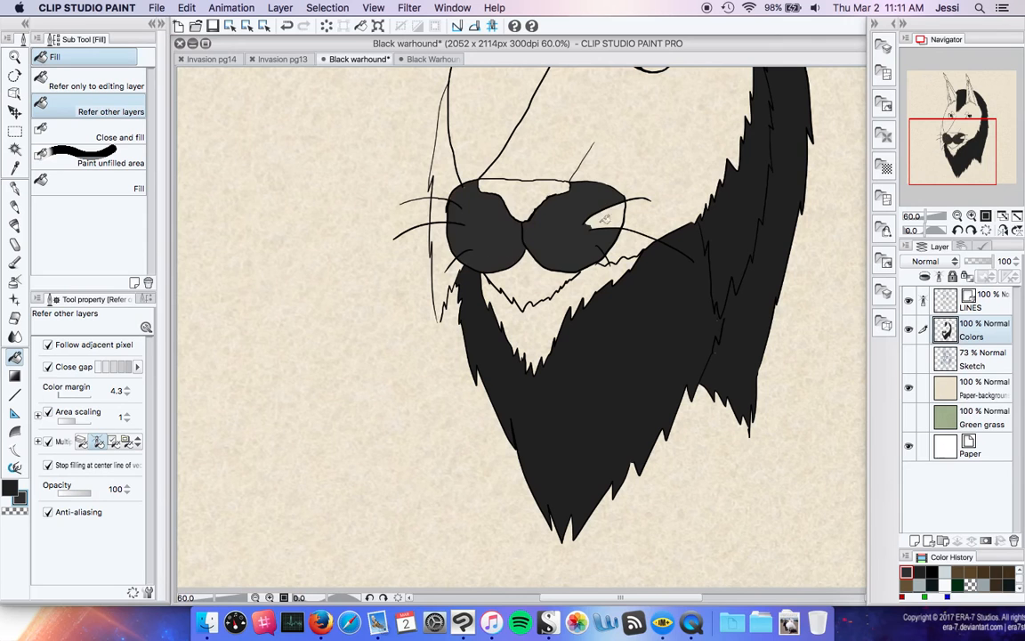
left_click(908, 303)
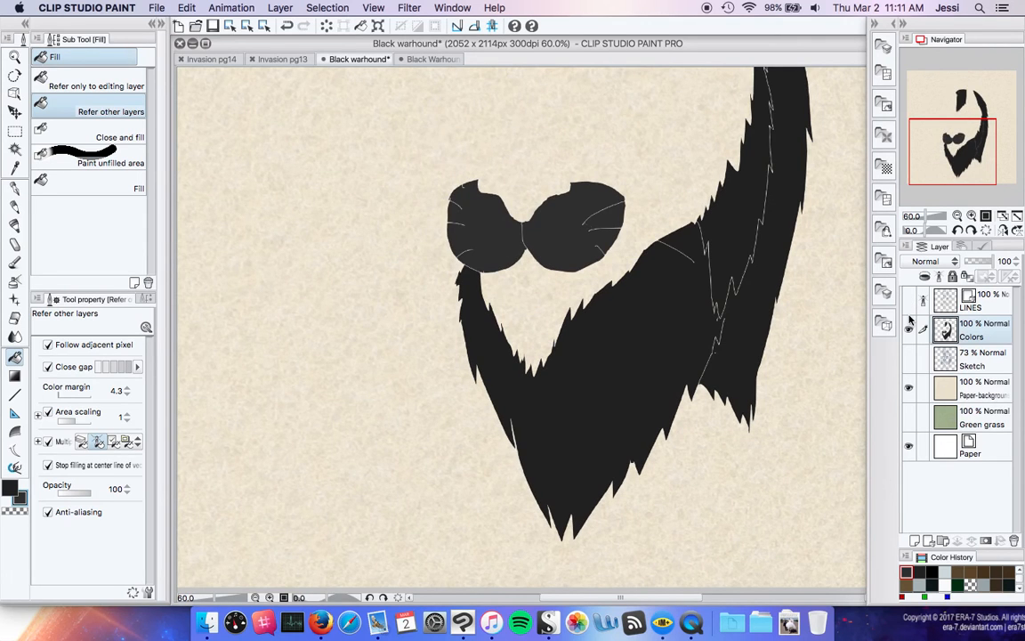
key("super+z")
key("super+z")
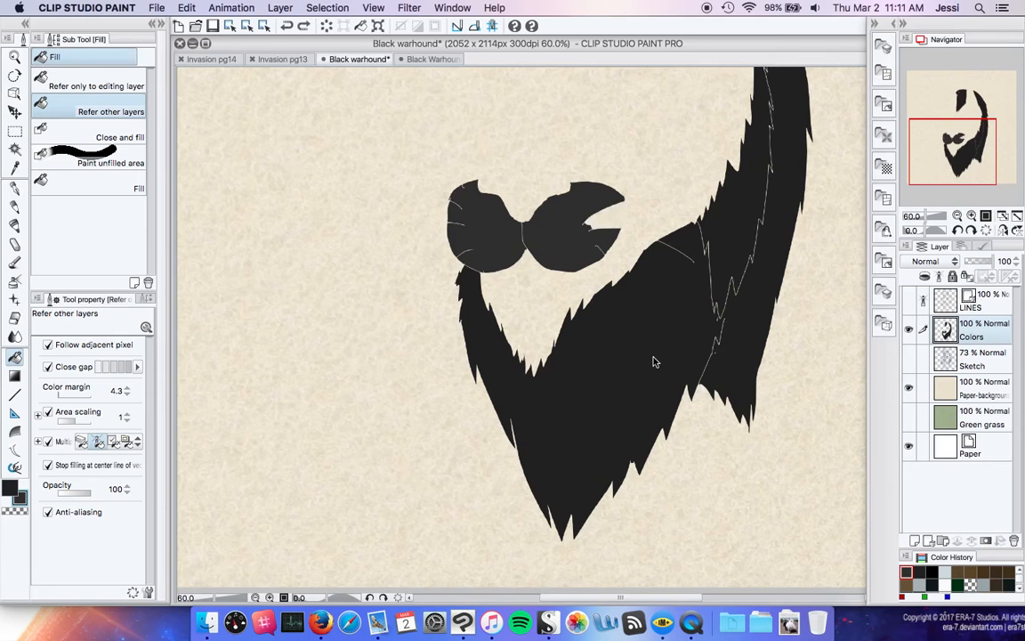
left_click(909, 301)
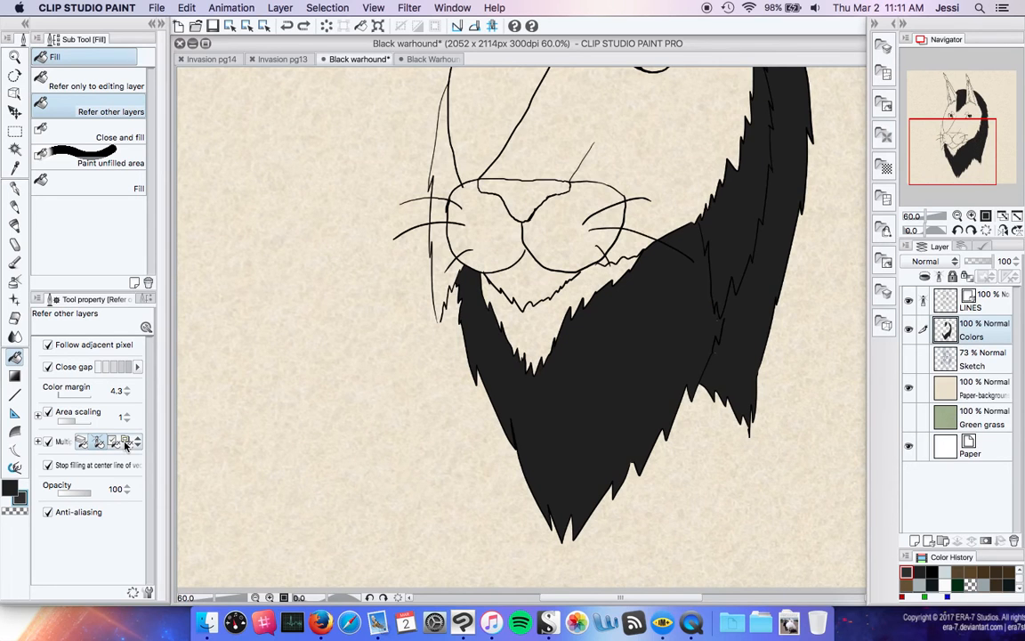
- Turn off stopping the fill at the vector center line, and fill both muzzle pads and the gap between the whiskers with dark gray
left_click(48, 465)
left_click(574, 223)
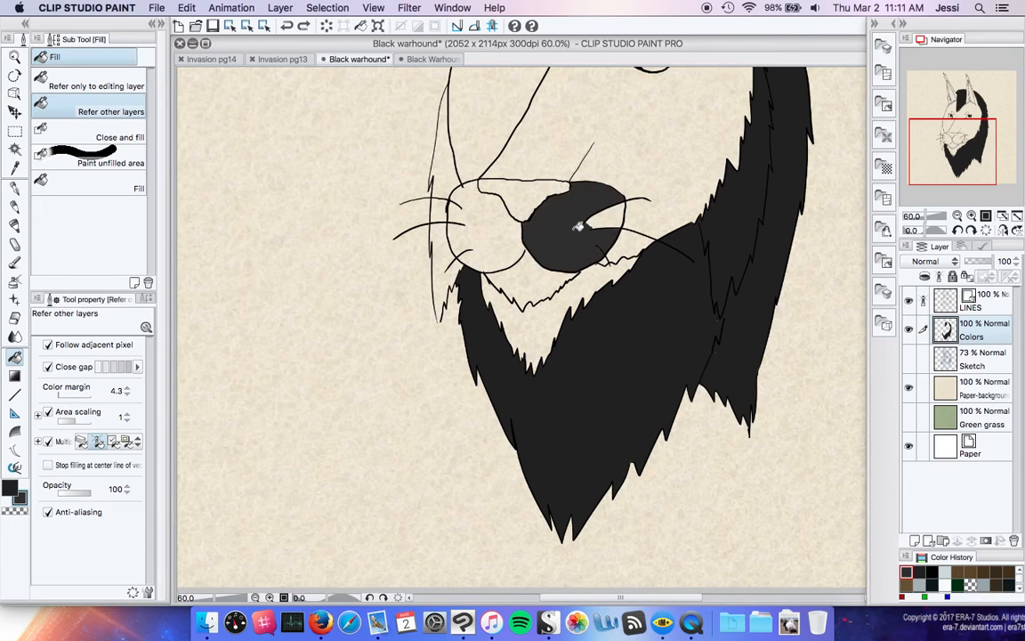
left_click(485, 227)
left_click(605, 213)
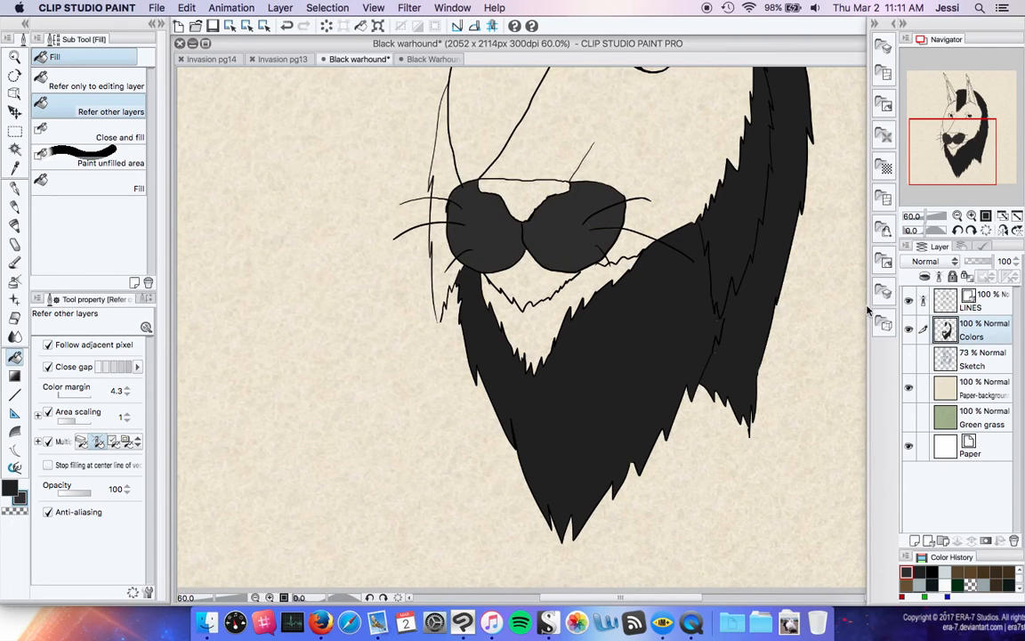
scroll(595, 229, "up", 5)
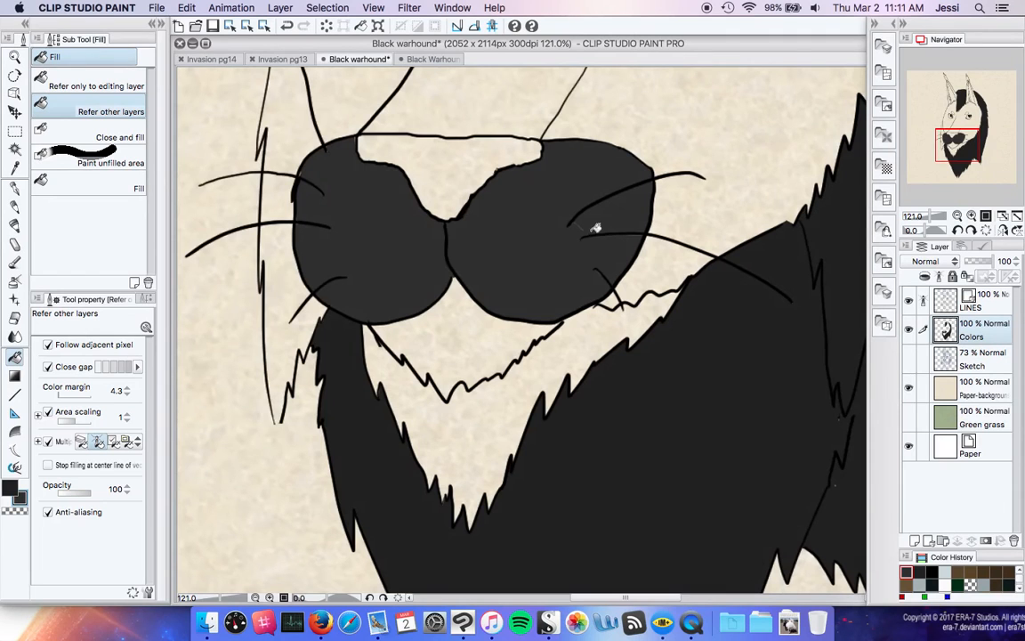
- Check the muzzle fill edges with the LINES layer hidden, and turn stopping at the vector center line back on
left_click(908, 302)
scroll(564, 240, "down", 2)
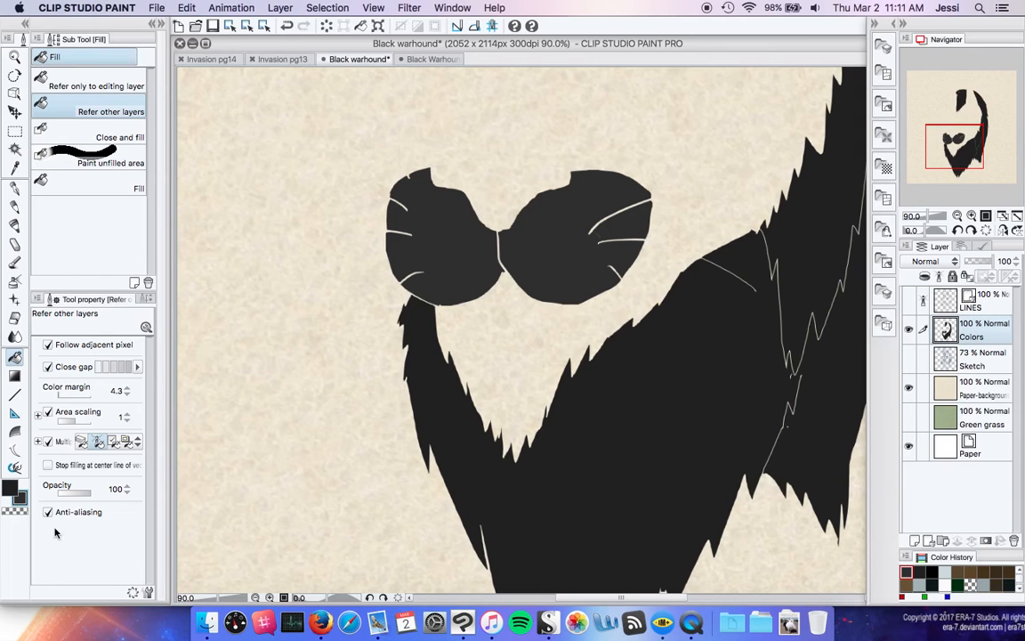
left_click(48, 464)
left_click(909, 299)
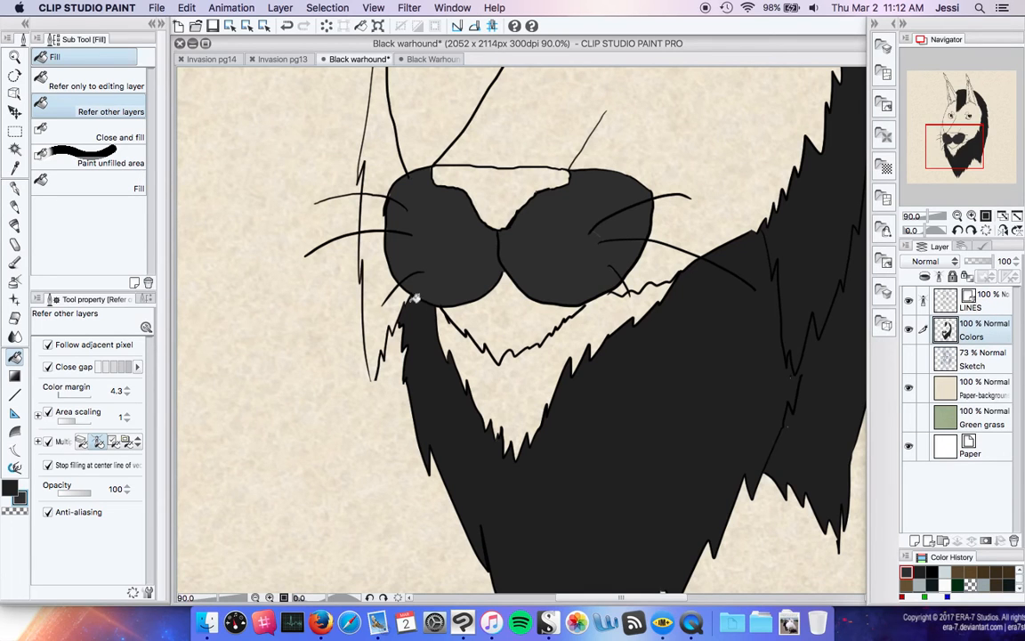
- Fill the chin, the face and both oval brow markings with dark gray on the Colors layer
left_click(503, 303)
left_click_drag(973, 149, 977, 116)
left_click(635, 297)
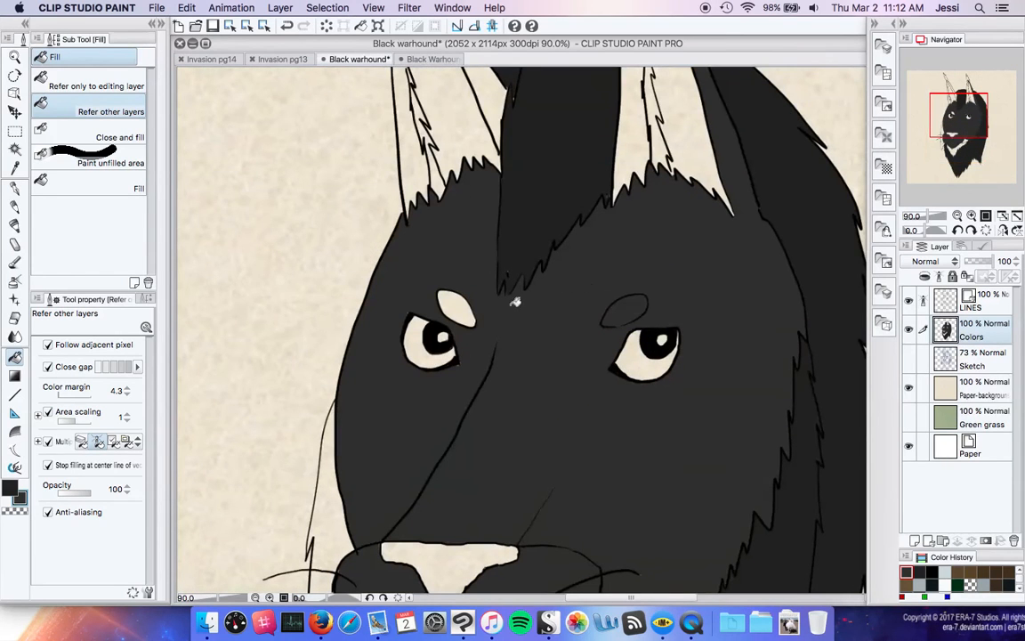
left_click(465, 312)
- Fill the inner sections, front edges and remaining small gaps of both ears with dark gray
left_click(436, 160)
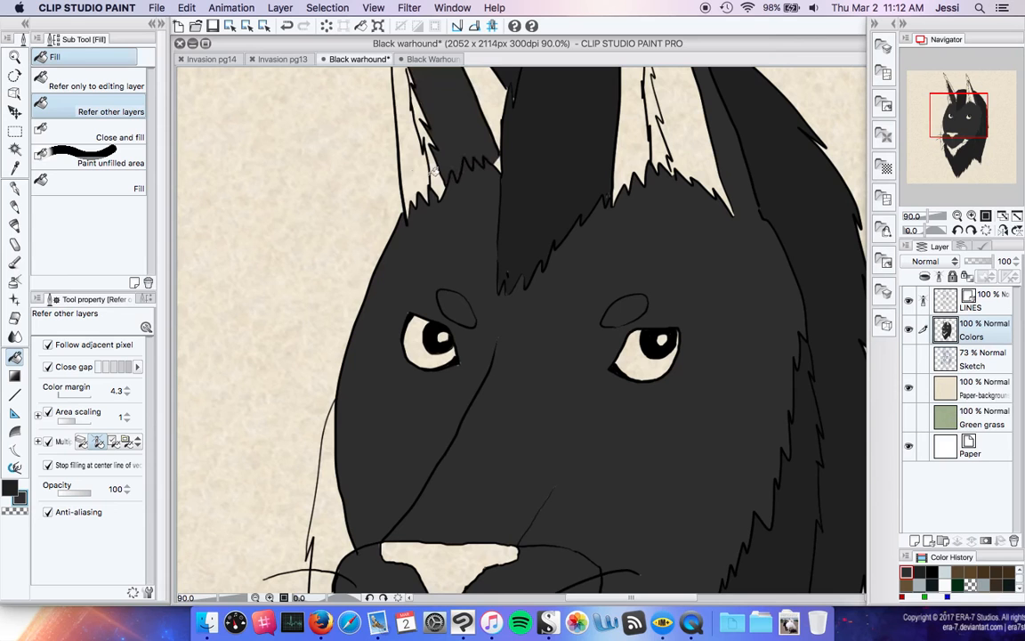
left_click(431, 171)
scroll(484, 242, "up", 5)
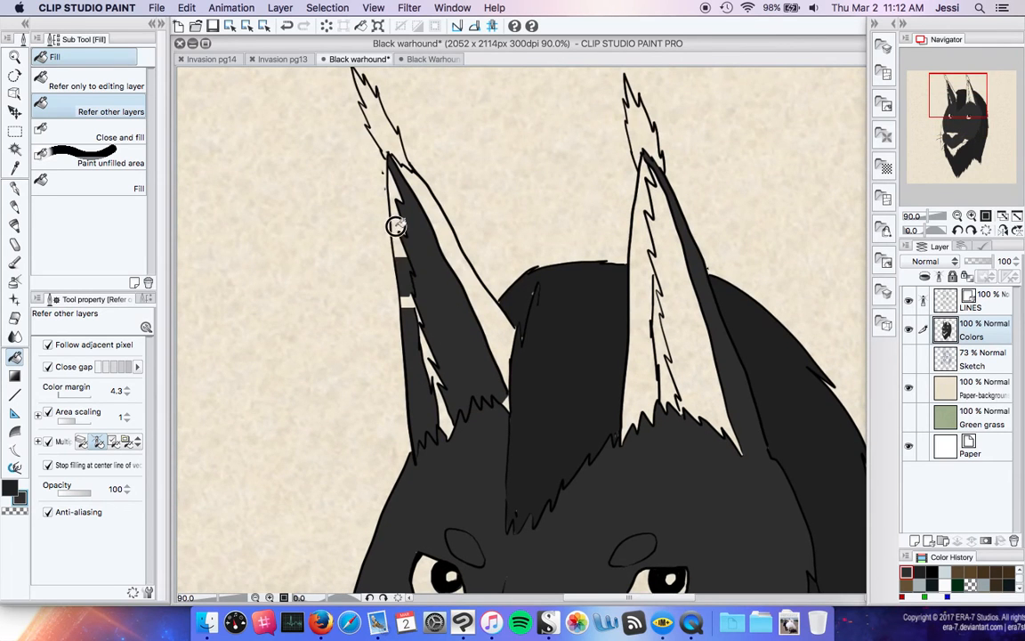
left_click(407, 254)
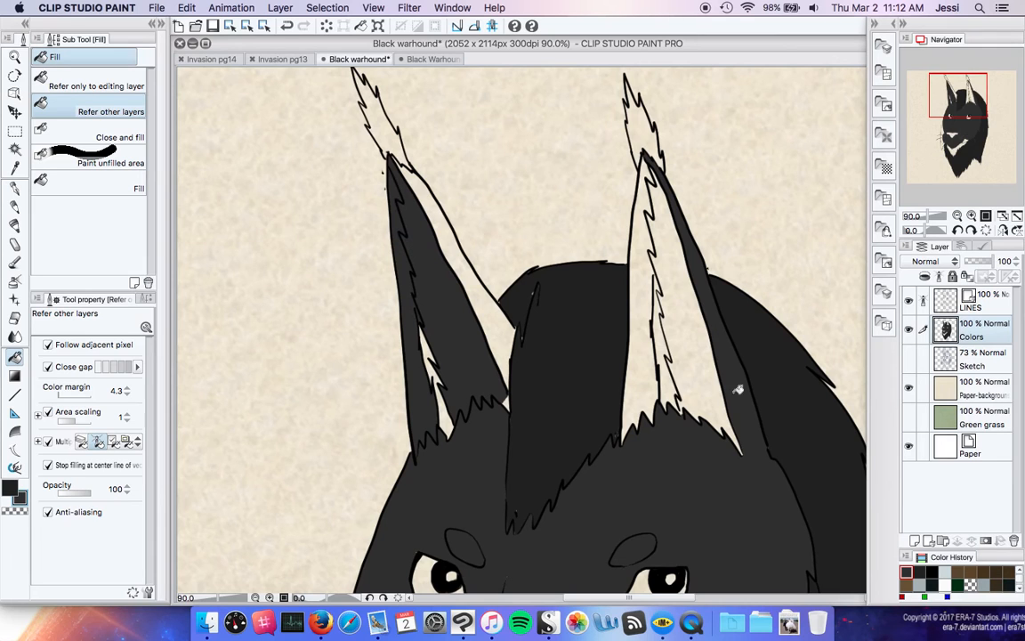
left_click(679, 388)
left_click(652, 388)
left_click(639, 198)
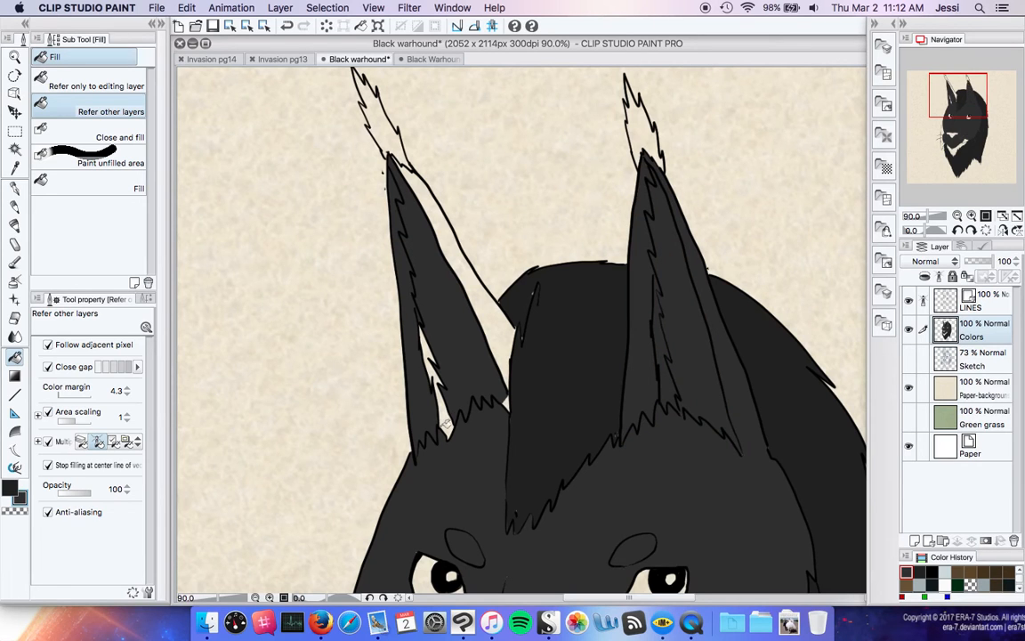
left_click(447, 412)
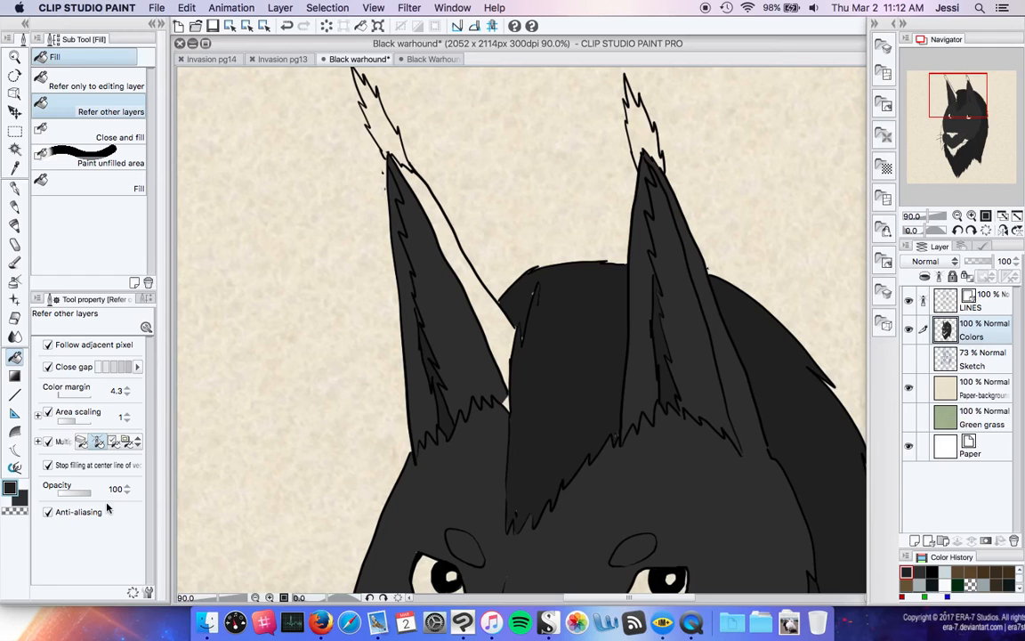
- Fill the fur tufts at the tips of both ears with near-black
left_click(21, 501)
left_click(647, 132)
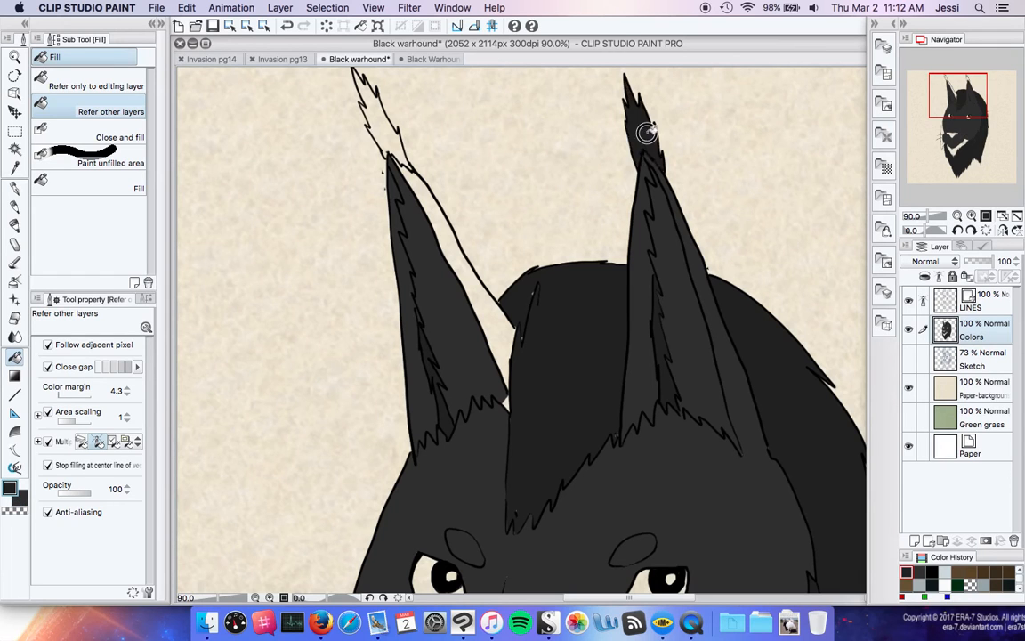
left_click(393, 135)
- Fill the unfilled back strip of the left ear and the cheek gap below the right whiskers with dark gray
key("x")
left_click(503, 337)
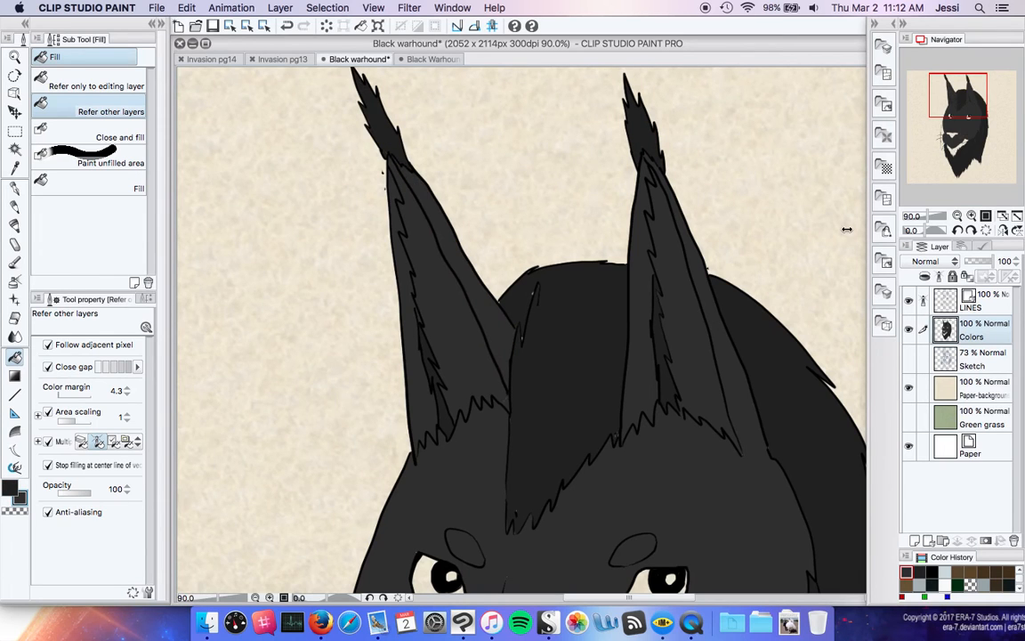
scroll(867, 151, "down", 10)
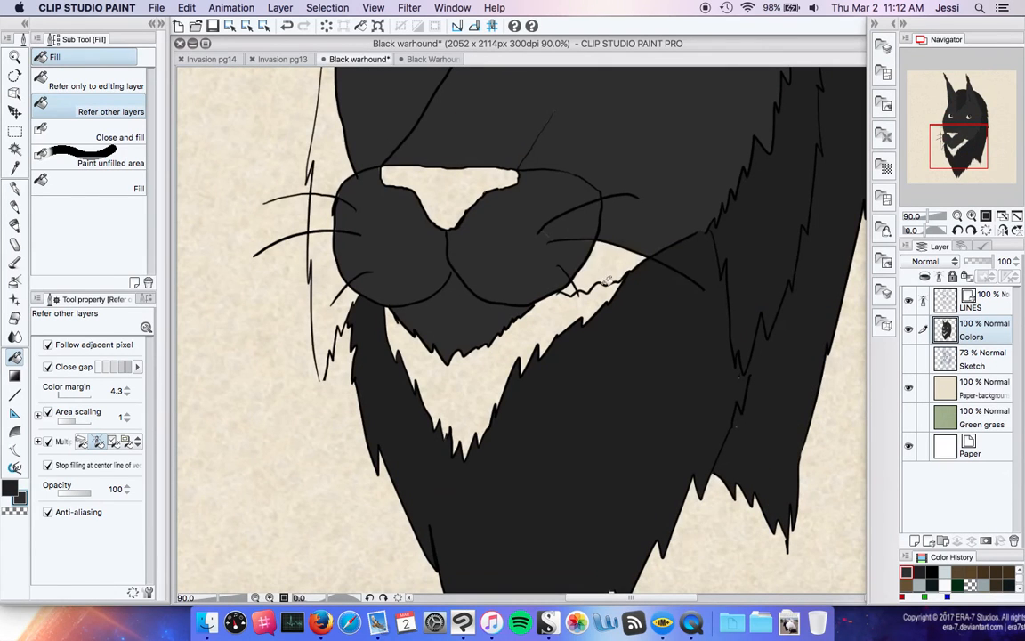
left_click(578, 281)
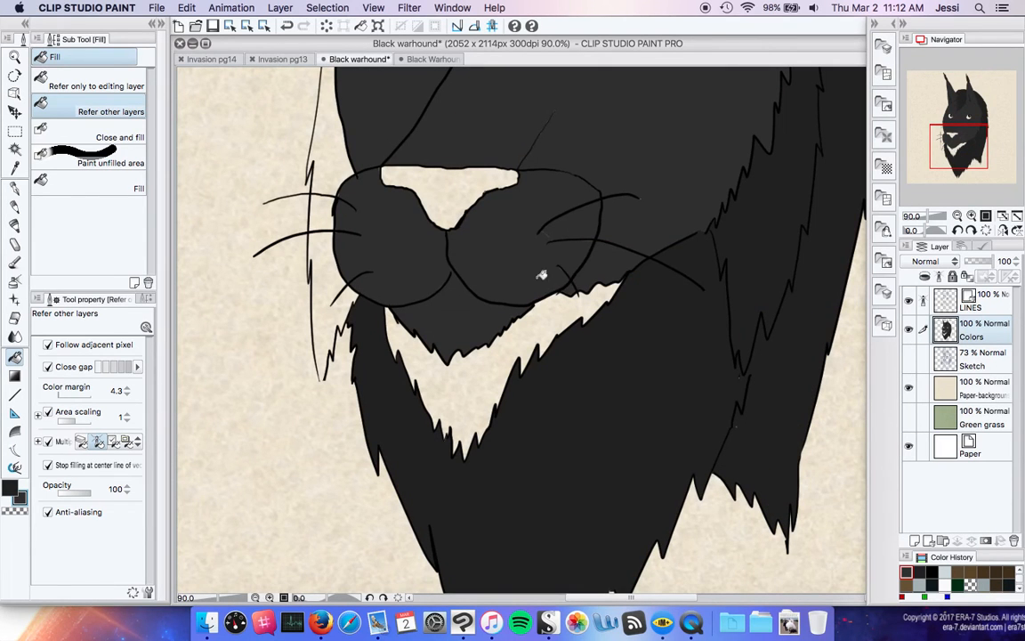
- Fill the throat patch, the mane strip beside the left of the muzzle and the nose with near-black
key("x")
left_click(510, 356)
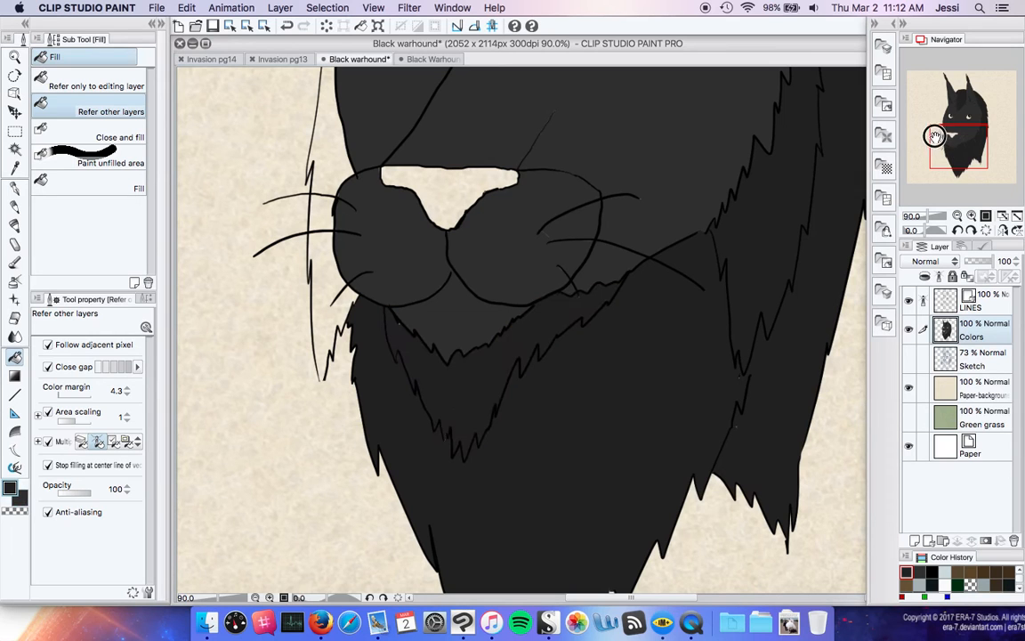
left_click(335, 326)
left_click(324, 215)
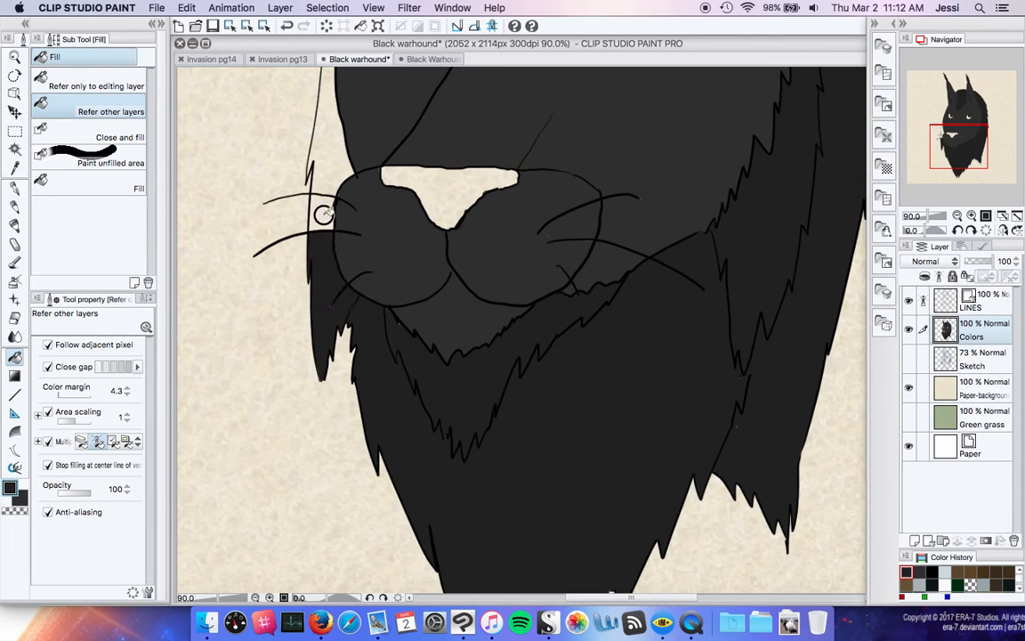
left_click(332, 171)
left_click(440, 195)
mouse_move(957, 143)
left_mouse_down()
mouse_move(973, 88)
mouse_move(964, 95)
mouse_move(971, 141)
left_mouse_up()
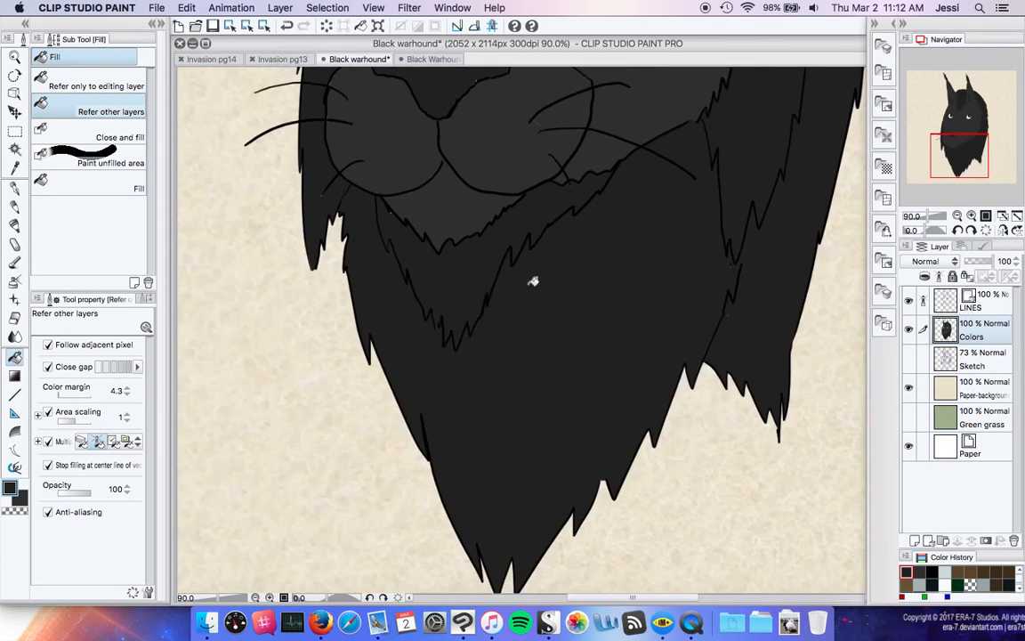
scroll(531, 280, "down", 2)
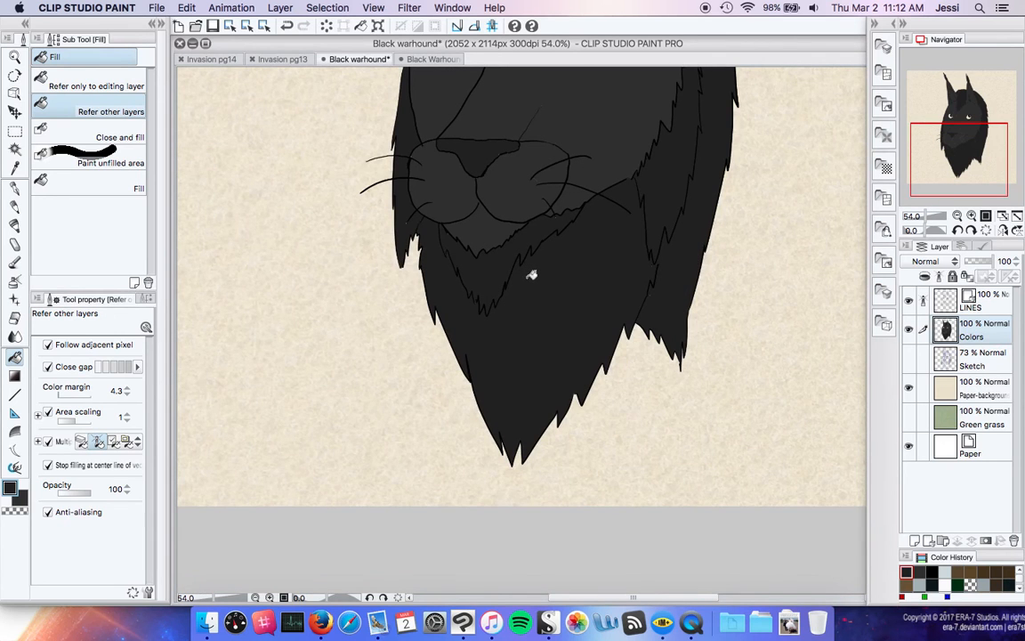
key("XF86MonBrightnessUp")
left_click_drag(973, 144, 971, 103)
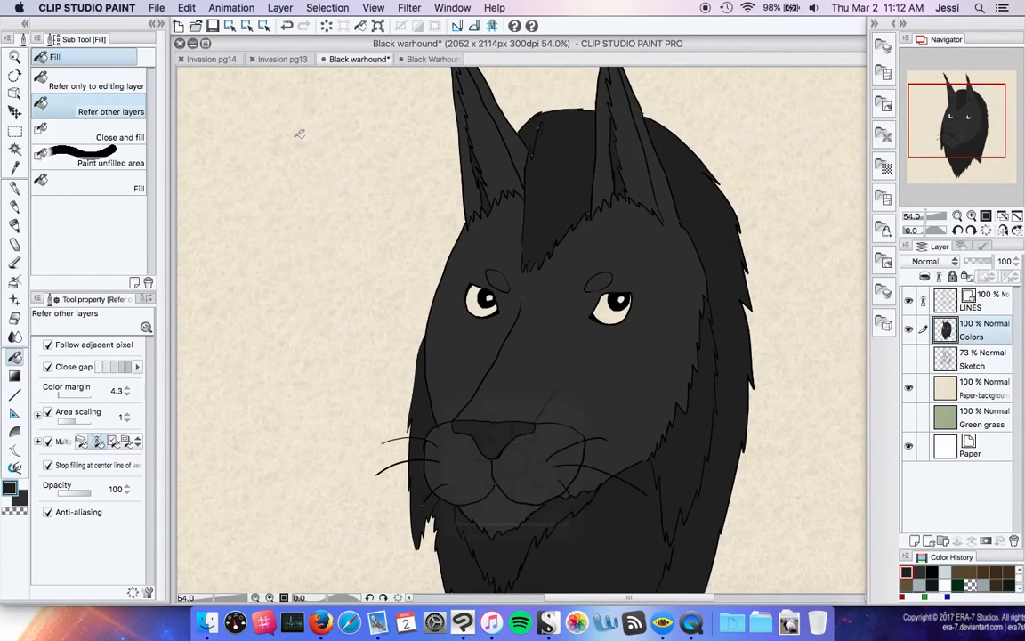
- Switch to the Black Warhound reference artwork and sample the bright blue from the black animal's iris
left_click(429, 59)
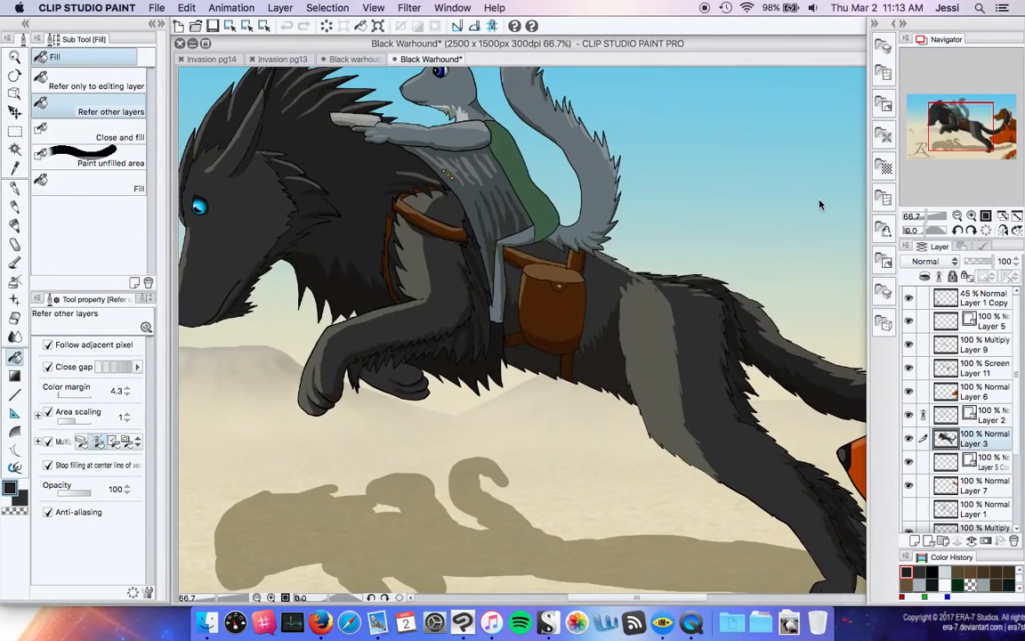
left_click_drag(926, 138, 903, 134)
scroll(403, 282, "up", 8)
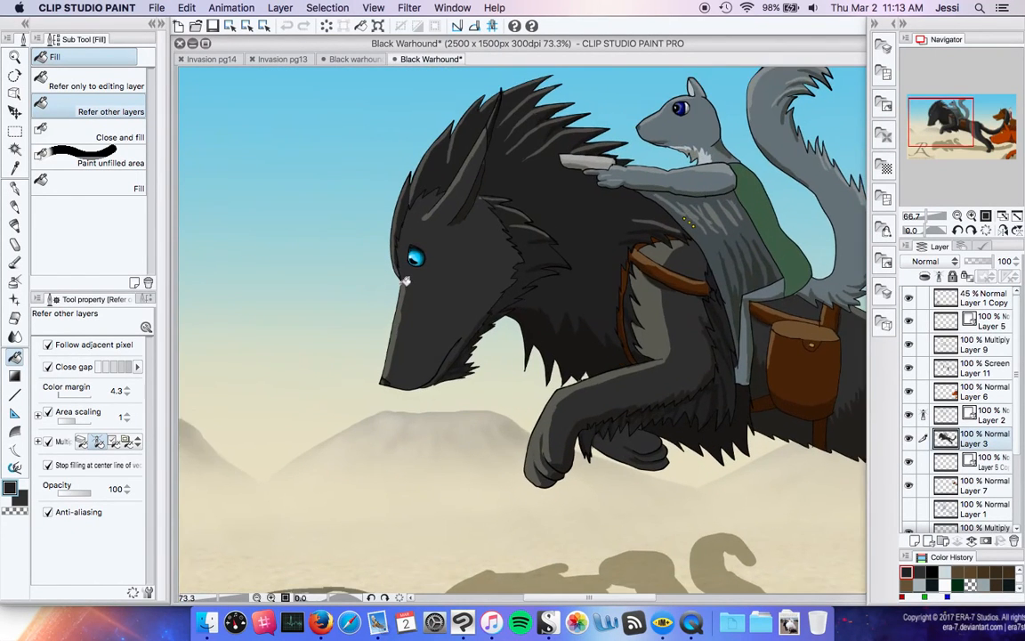
scroll(387, 382, "up", 7)
left_click(470, 116, "alt")
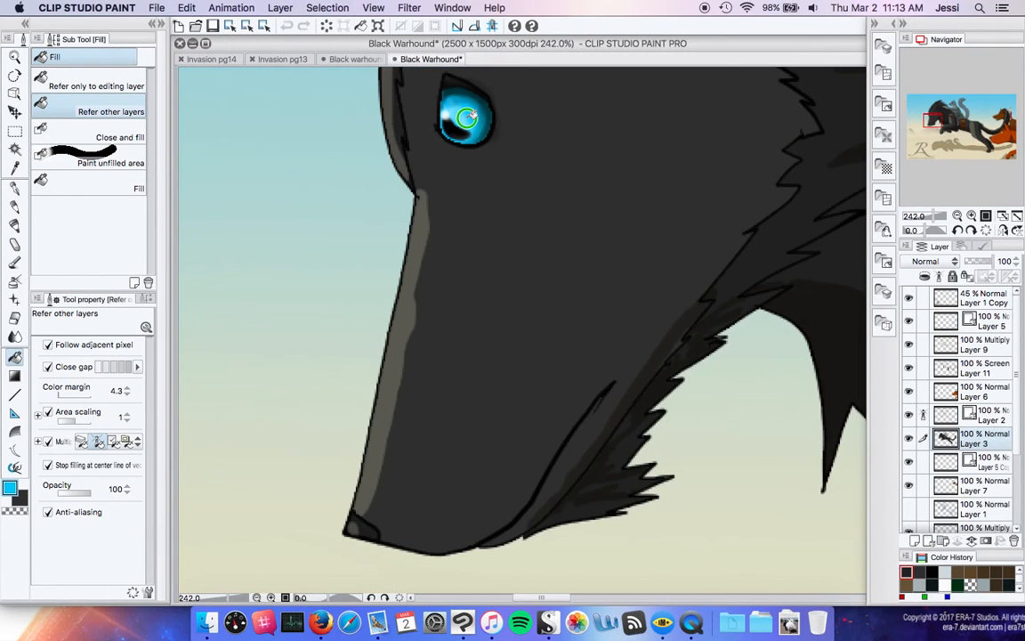
- Return to the Black warhound drawing and fill both irises with the sampled bright blue
left_click(354, 59)
left_click(617, 309)
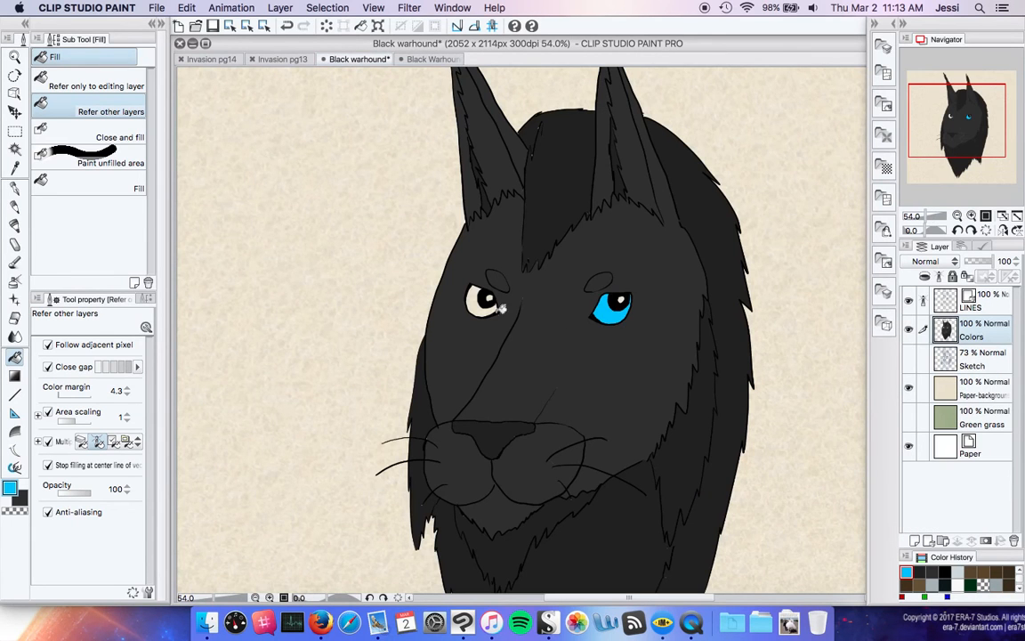
left_click(482, 303)
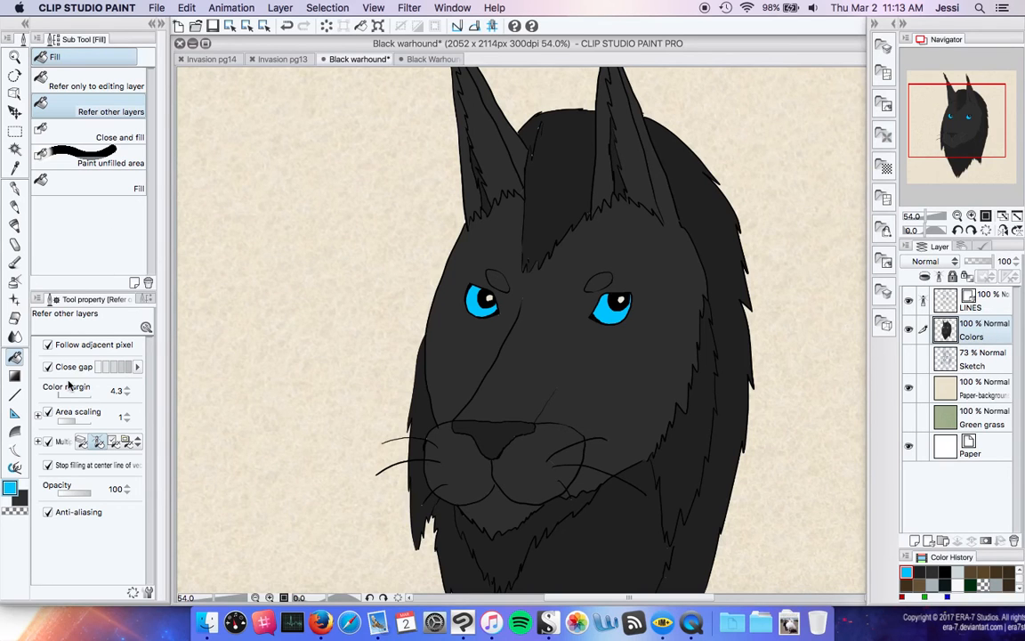
- Hide the LINES layer and paint the gap by the left eye's inner corner with a size 80 Fill brush in sampled dark gray
key("p")
left_click(111, 111)
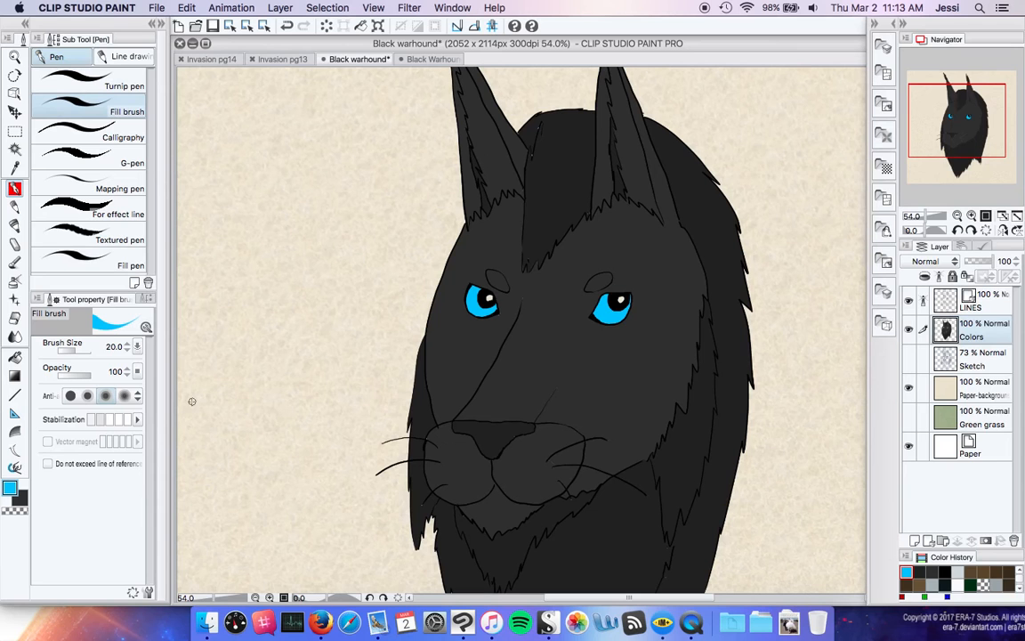
left_click(484, 303, "alt")
scroll(521, 321, "up", 3)
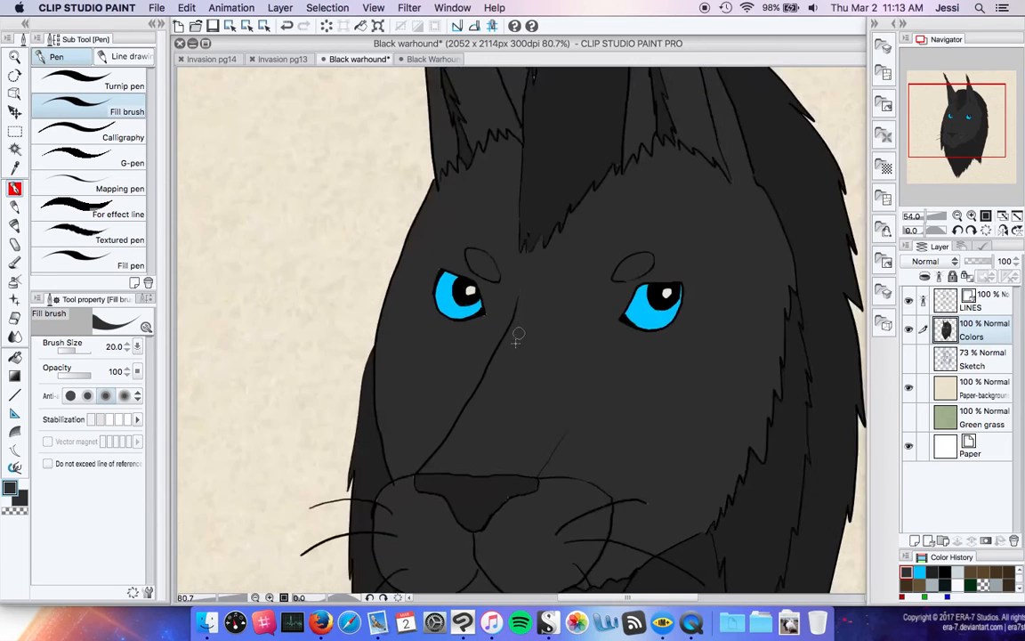
scroll(517, 335, "up", 2)
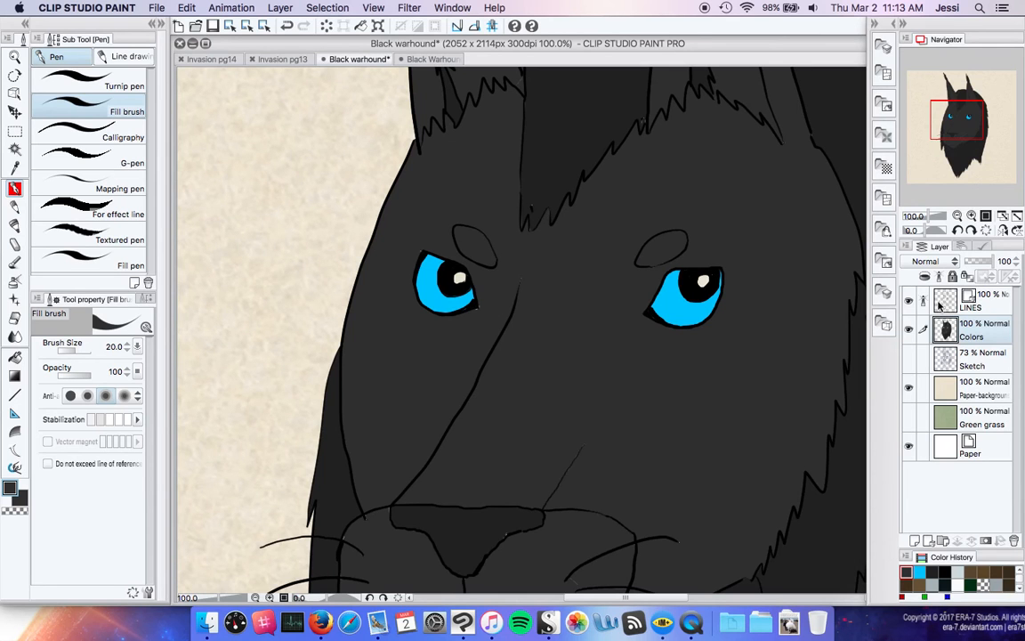
left_click(908, 304)
key("]")
key("]")
key("]")
key("]")
key("]")
key("]")
key("]")
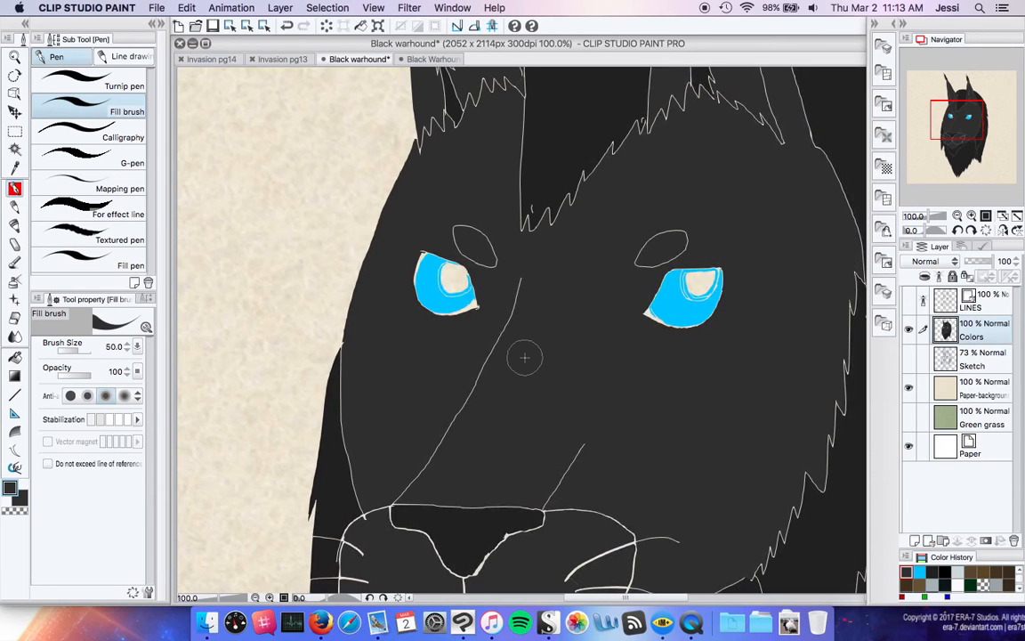
mouse_move(504, 337)
left_mouse_down()
mouse_move(492, 306)
mouse_move(451, 318)
left_mouse_up()
- Make the blending mode setting from the Fill brush's ink settings available among its tool properties
left_click(150, 593)
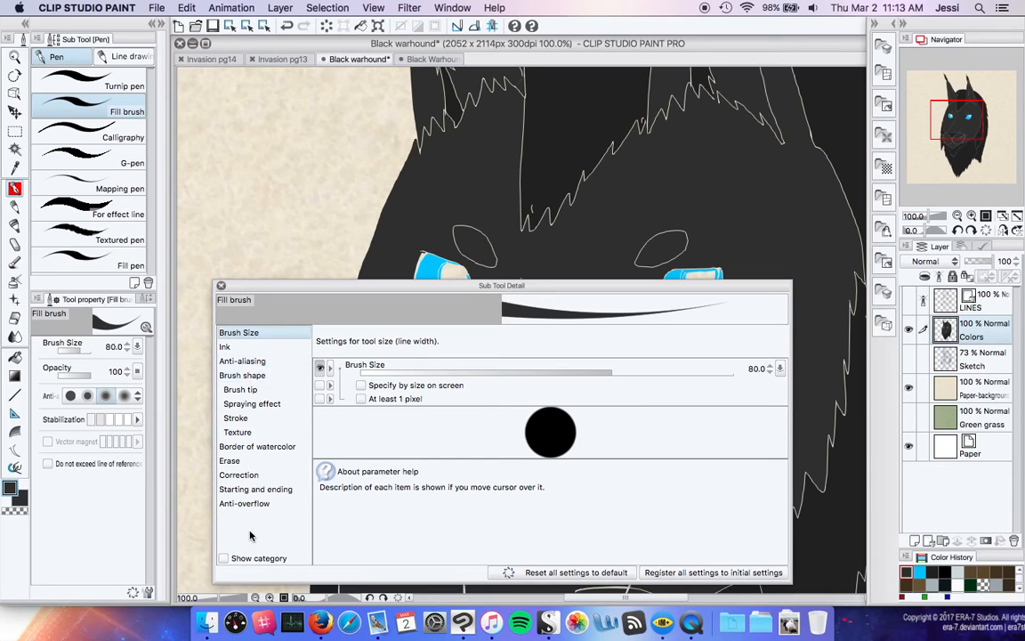
left_click(243, 503)
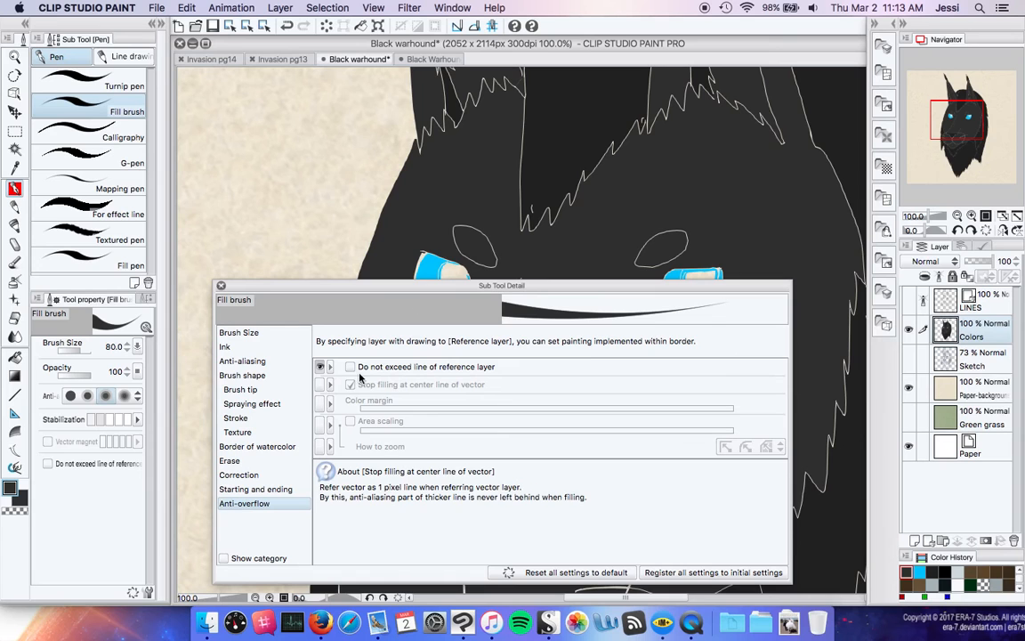
left_click(267, 348)
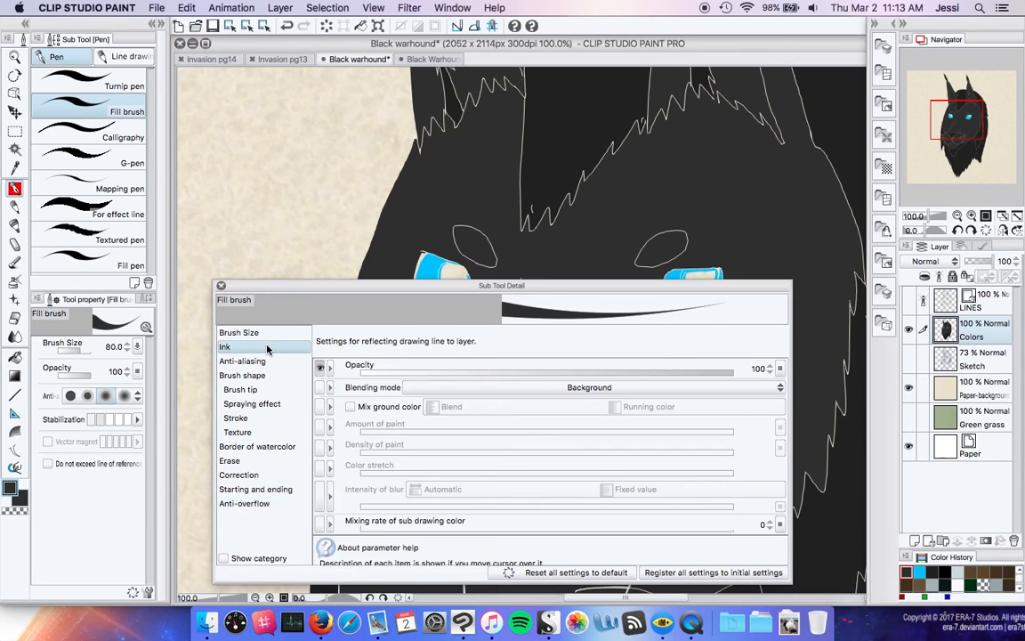
left_click(221, 286)
- Paint dark gray over the unfilled line gaps around both eyes and the brow markings on the Colors layer
mouse_move(495, 300)
left_mouse_down()
mouse_move(429, 317)
mouse_move(415, 293)
mouse_move(424, 248)
mouse_move(448, 239)
mouse_move(493, 265)
mouse_move(502, 258)
mouse_move(451, 227)
left_mouse_up()
left_click_drag(590, 287, 687, 326)
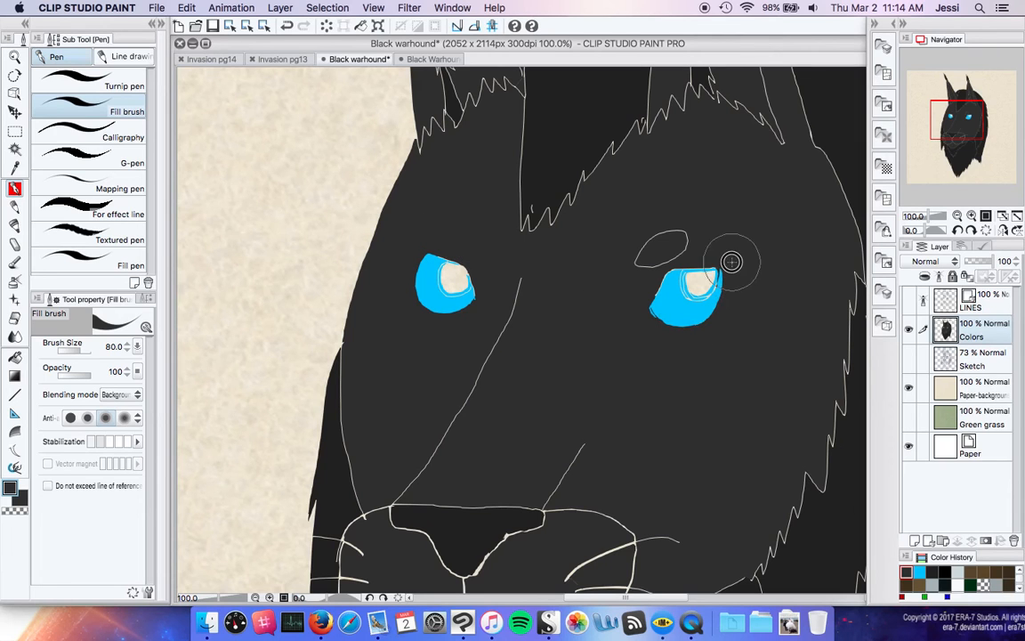
left_click_drag(693, 224, 639, 260)
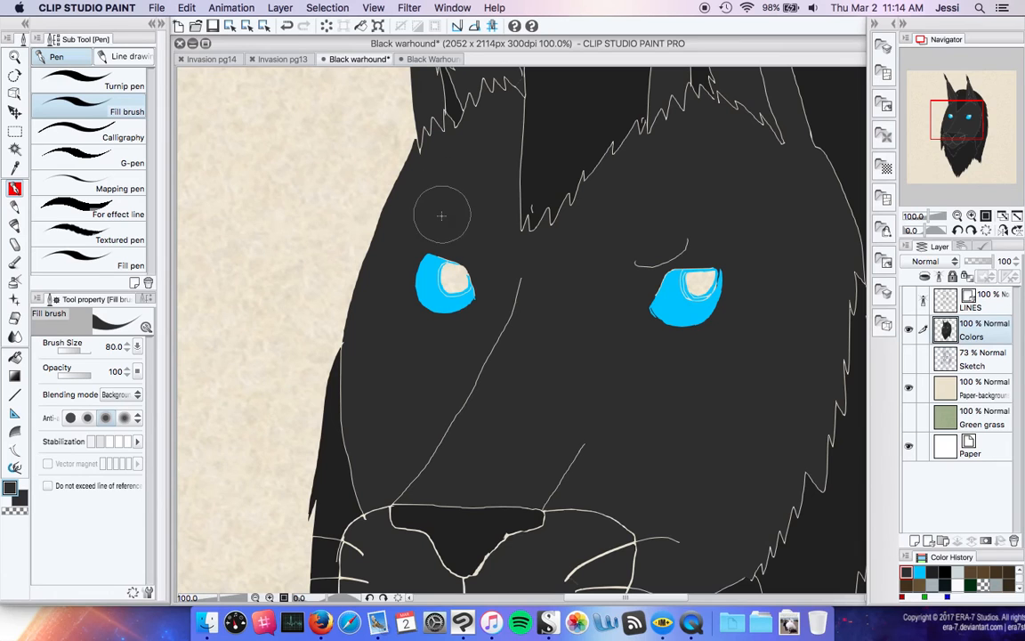
- Paint dark gray over the unfilled line gaps on the muzzle and whiskers, and show the LINES layer again
left_click_drag(957, 130, 955, 153)
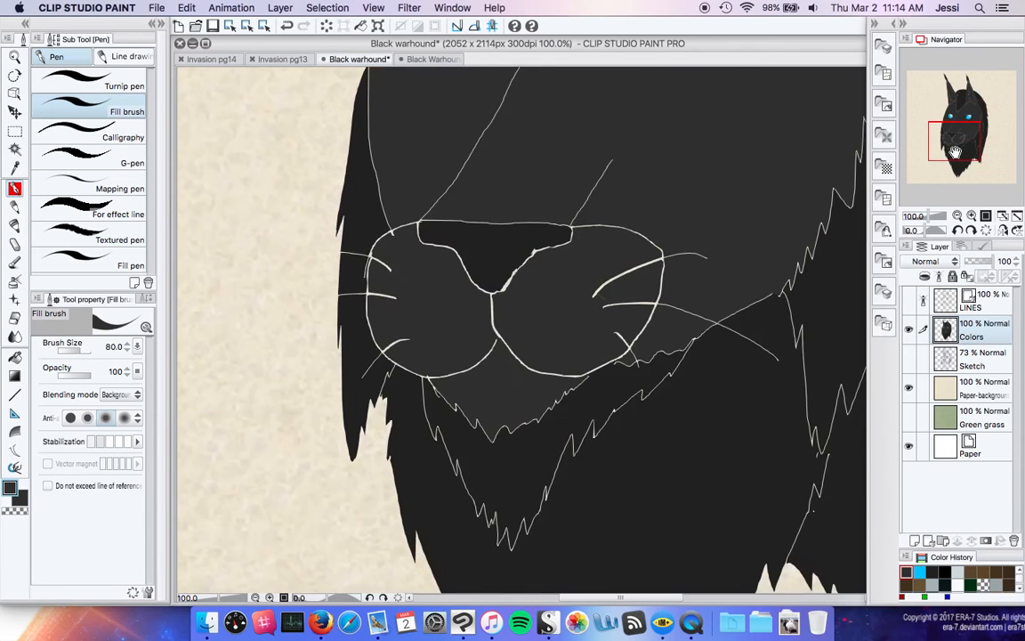
mouse_move(544, 274)
left_mouse_down()
mouse_move(512, 281)
mouse_move(565, 233)
mouse_move(485, 227)
mouse_move(392, 255)
mouse_move(380, 271)
mouse_move(427, 360)
mouse_move(494, 304)
mouse_move(460, 243)
mouse_move(563, 297)
mouse_move(643, 277)
mouse_move(598, 347)
mouse_move(589, 279)
mouse_move(657, 297)
mouse_move(574, 359)
mouse_move(407, 359)
mouse_move(373, 298)
mouse_move(421, 211)
mouse_move(496, 250)
mouse_move(688, 318)
mouse_move(654, 267)
left_mouse_up()
left_click(908, 301)
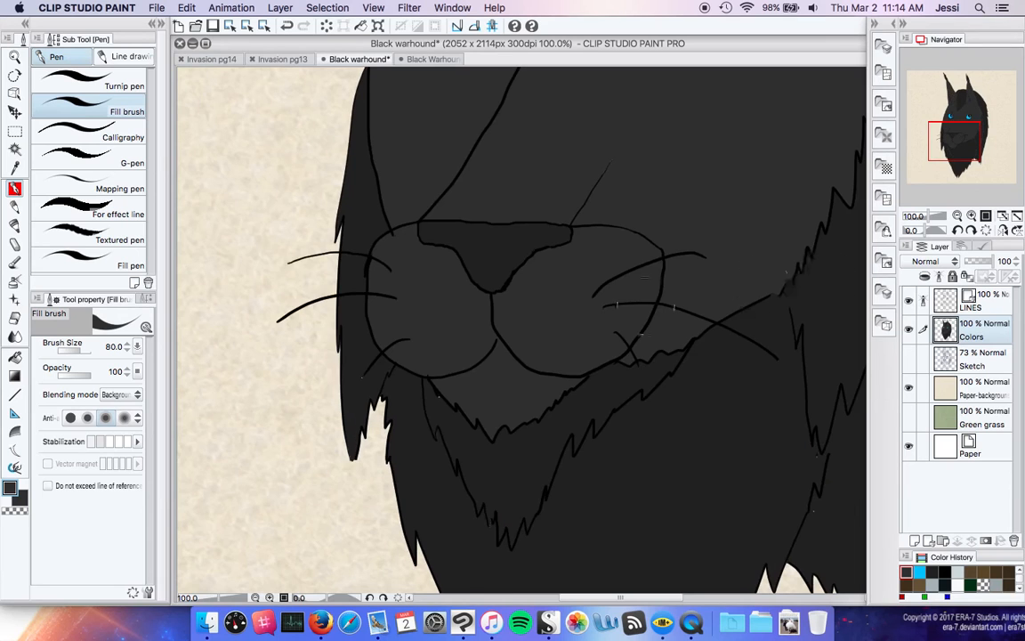
scroll(677, 267, "down", 2)
scroll(704, 215, "down", 2)
left_click_drag(974, 155, 984, 117)
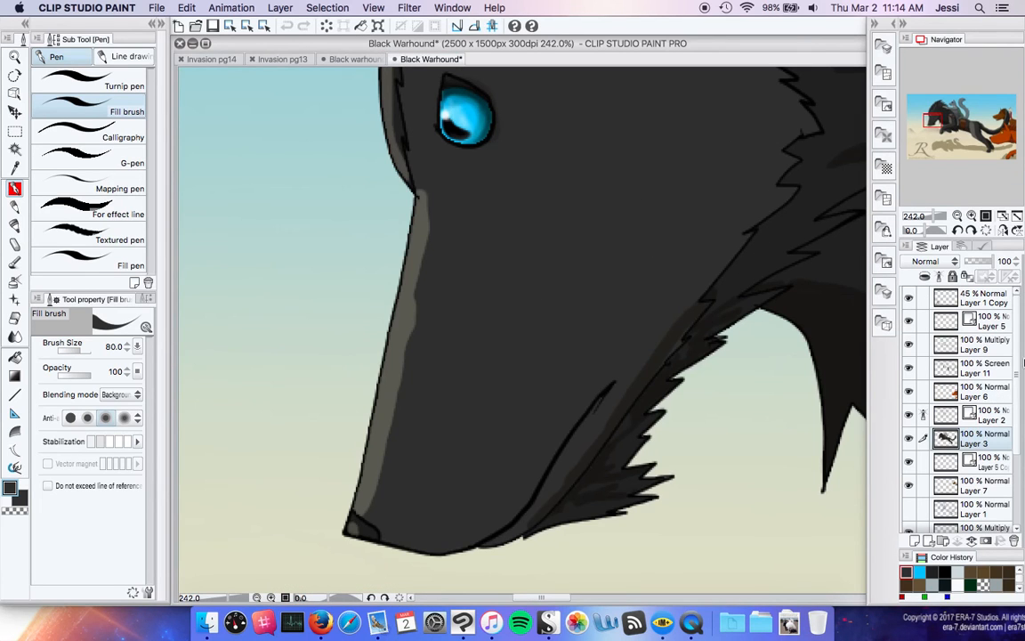
- In the Black Warhound reference artwork, check the shading on Multiply Layer 9, sample its tan-gray shadow color and select Screen Layer 11
left_click(999, 349)
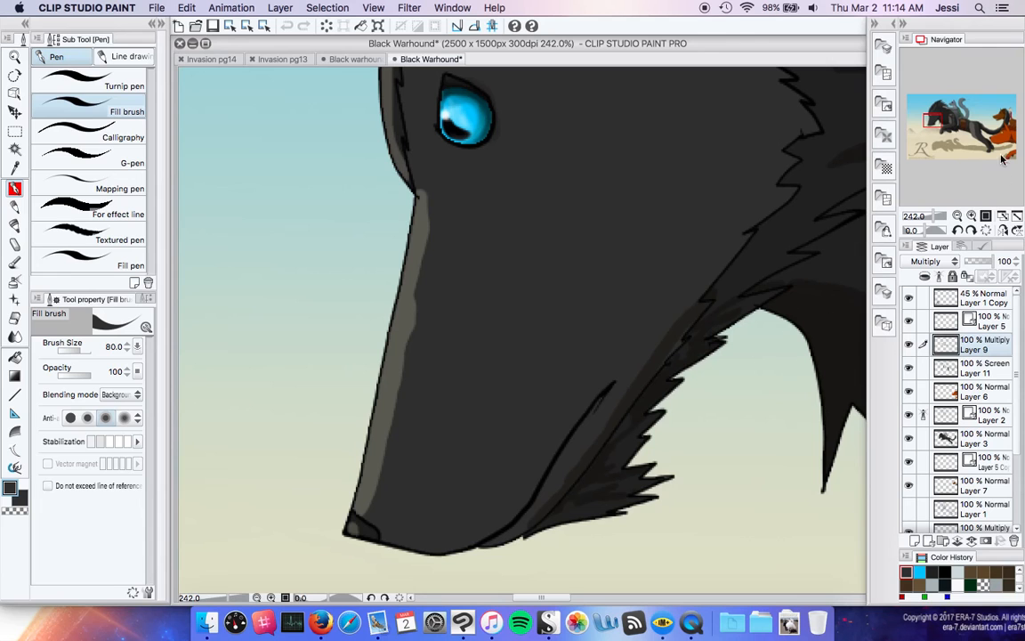
left_click(909, 346)
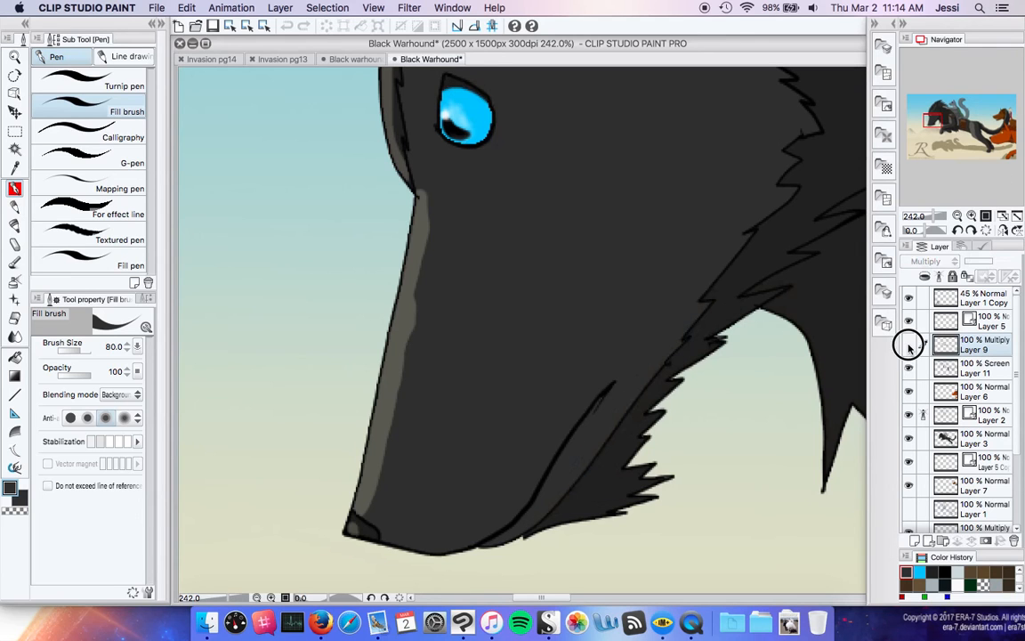
left_click(908, 346)
left_click(676, 330, "alt")
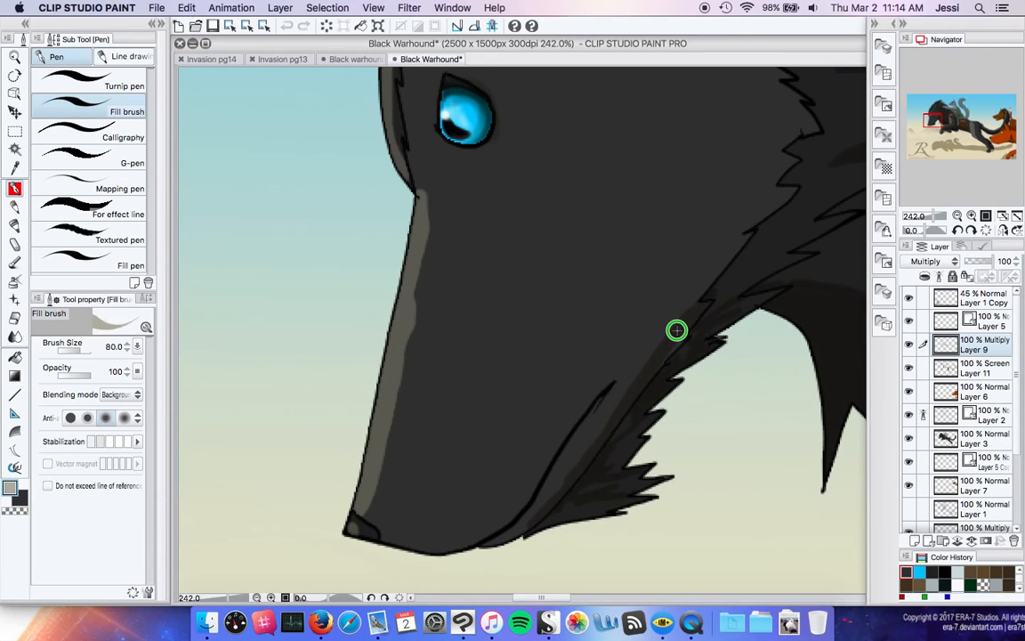
mouse_move(677, 330)
left_mouse_down()
mouse_move(642, 335)
mouse_move(755, 400)
left_mouse_up()
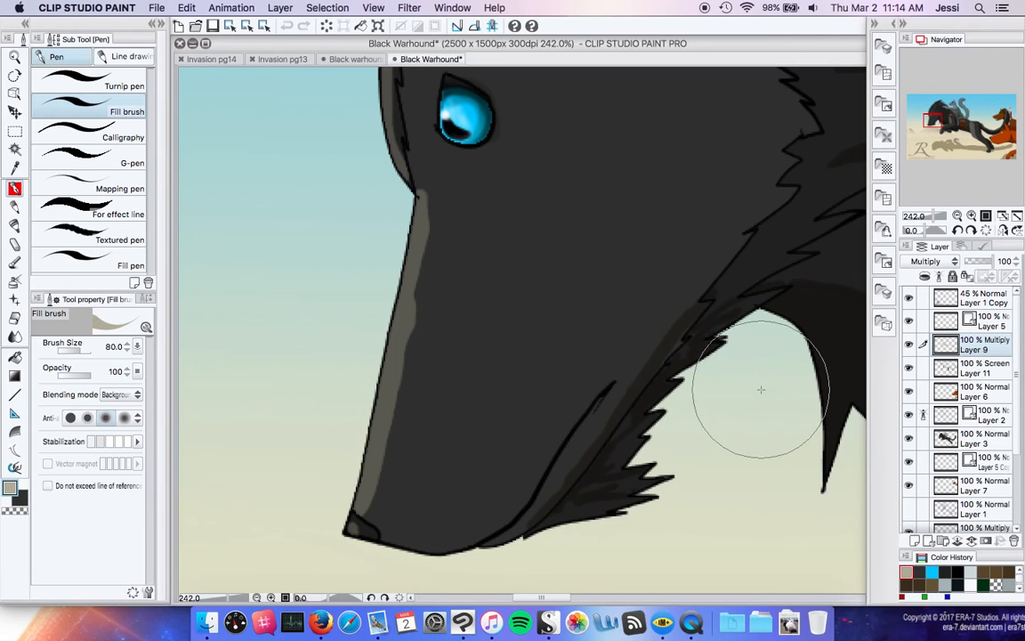
left_click(979, 369)
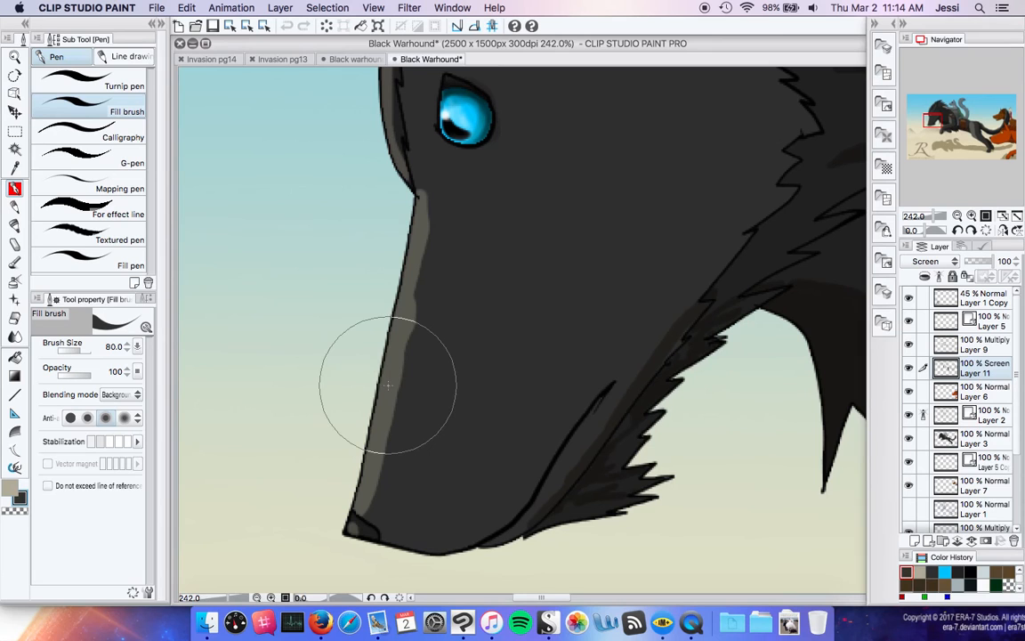
- Return to the Black warhound drawing and add a new layer directly above the Colors layer
left_click(345, 60)
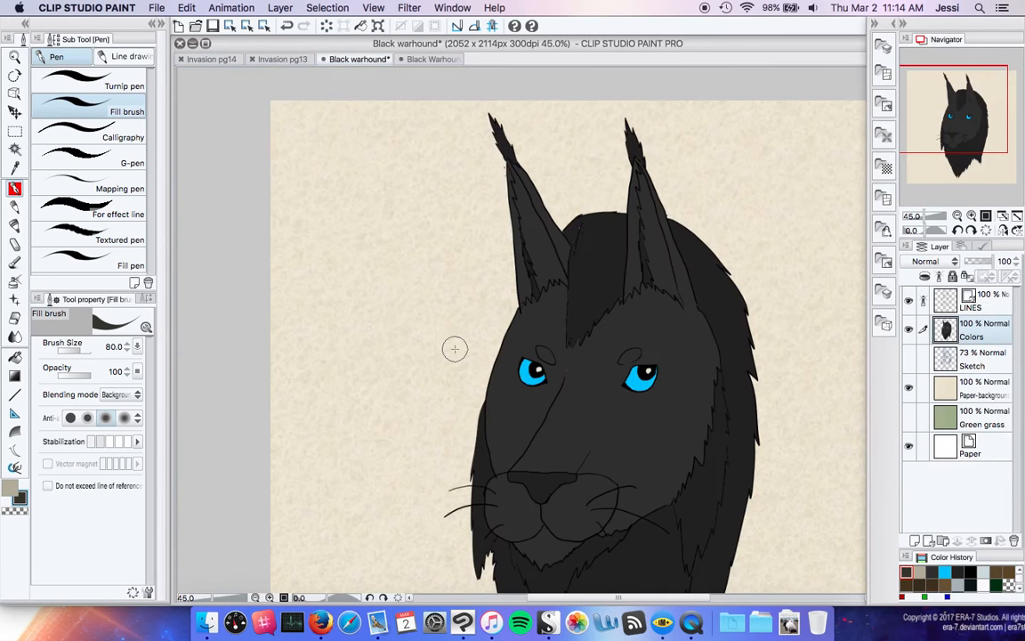
left_click_drag(962, 147, 962, 163)
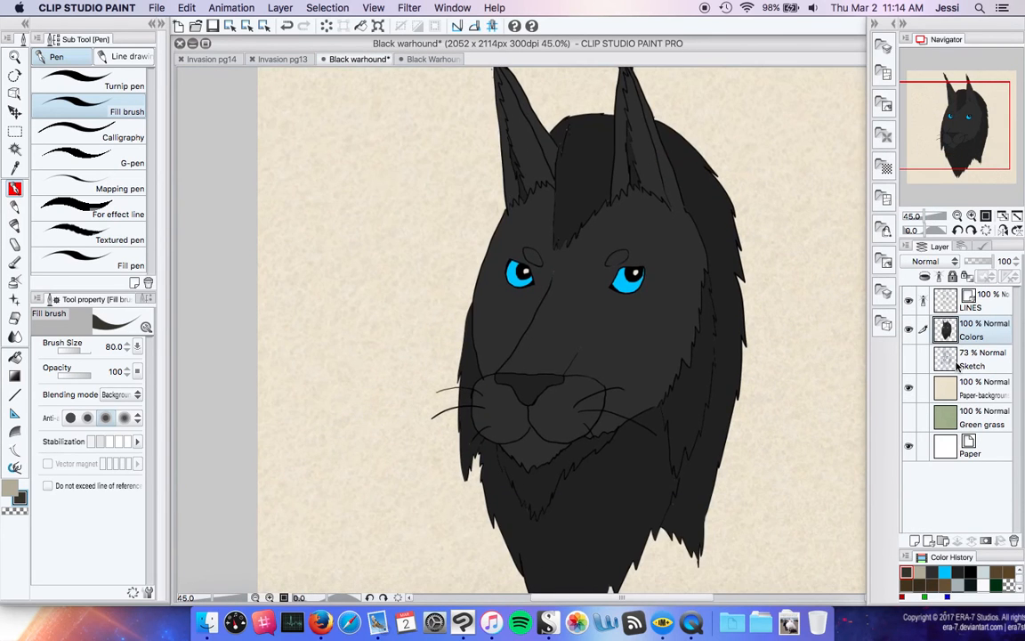
key("super+shift+n")
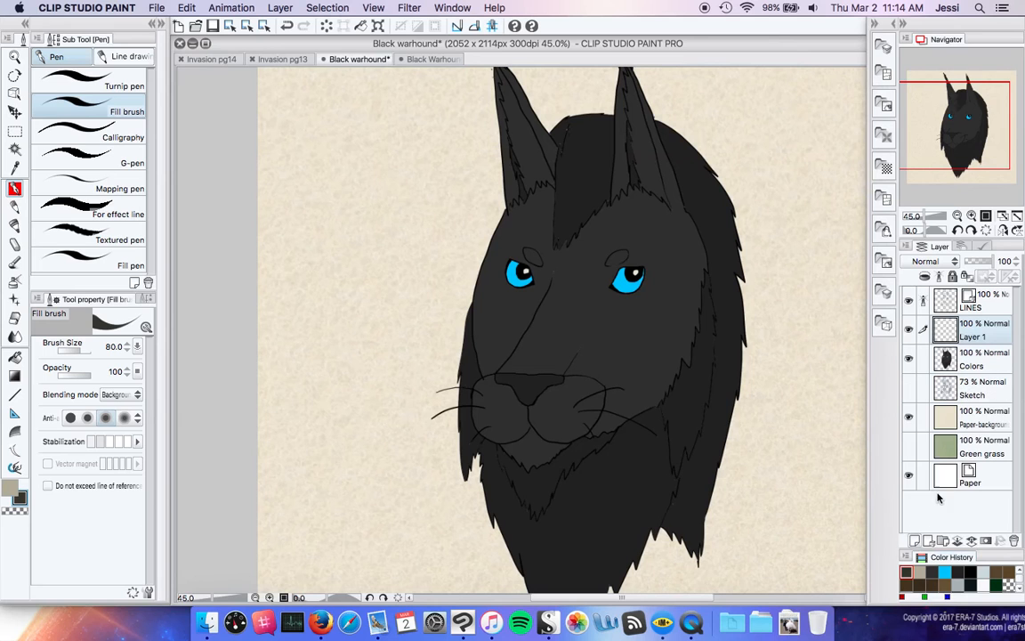
- Try clipping the new layer to Colors with broad brown-gray test strokes over the face and lower mane, and undo the strokes and clipping
left_click(924, 277)
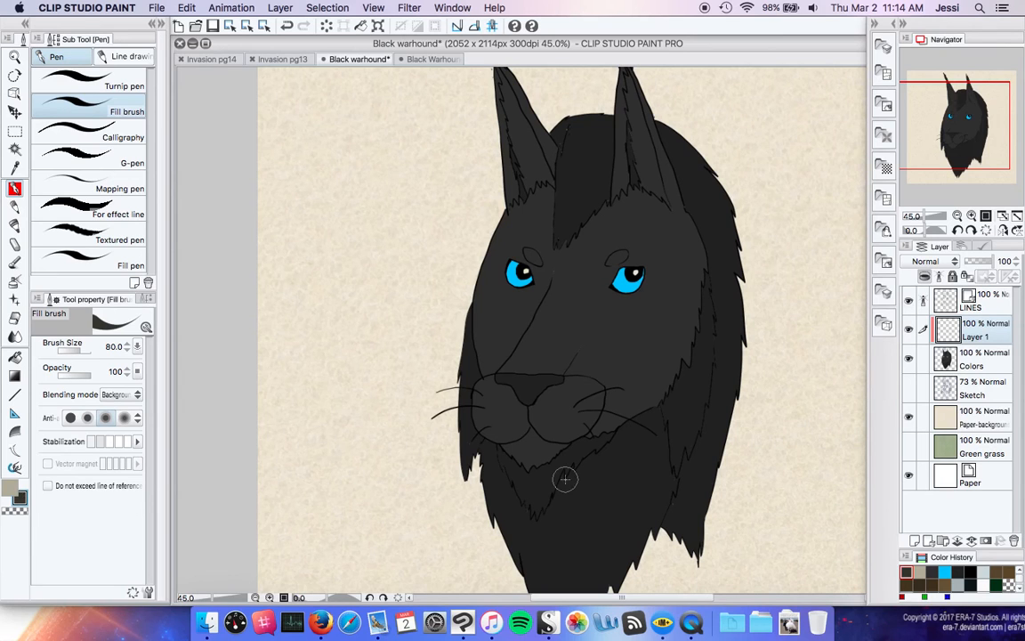
left_click_drag(529, 253, 608, 488)
key("super+z")
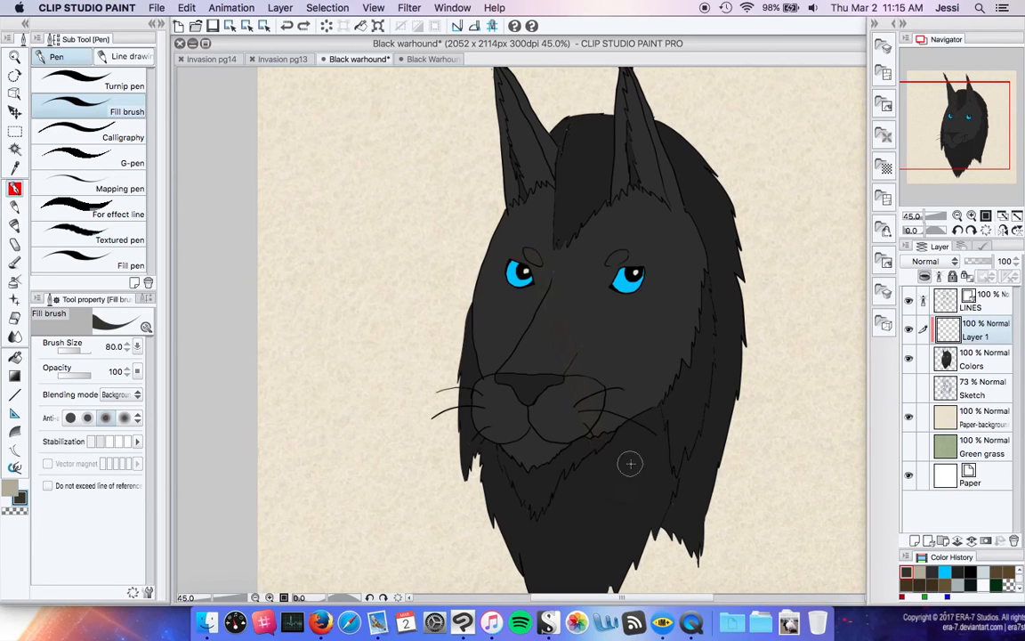
left_click_drag(767, 426, 657, 476)
mouse_move(774, 461)
left_mouse_down()
mouse_move(657, 557)
mouse_move(746, 428)
mouse_move(730, 430)
mouse_move(629, 537)
left_mouse_up()
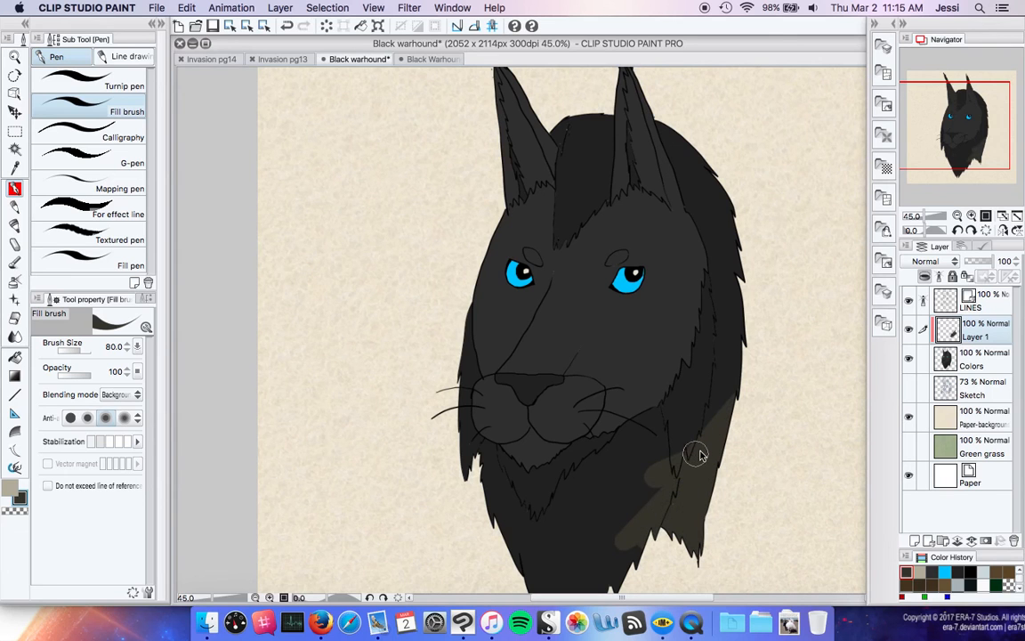
key("super+z")
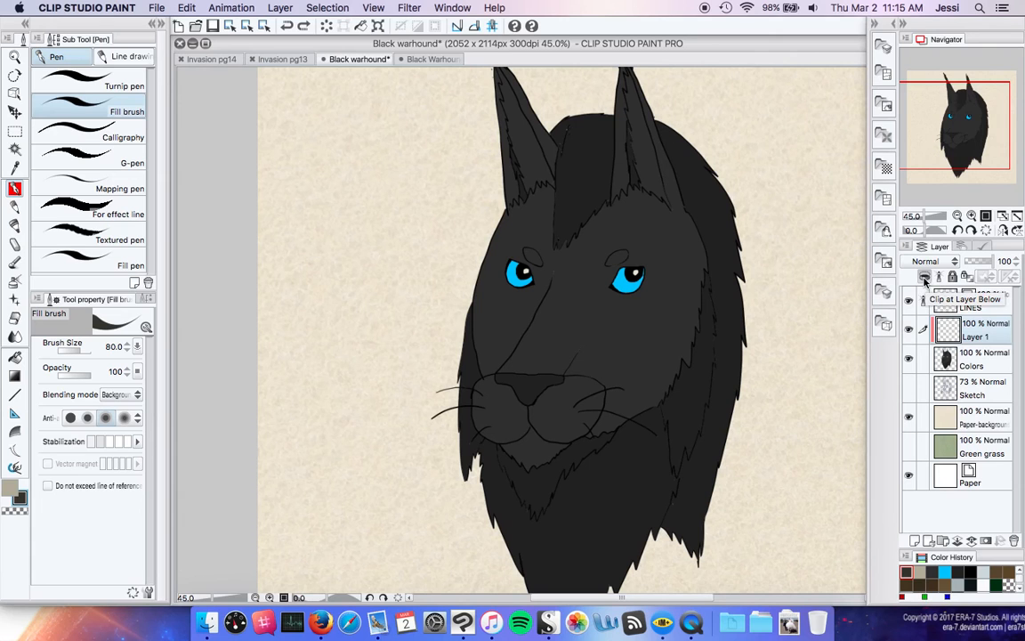
left_click(925, 279)
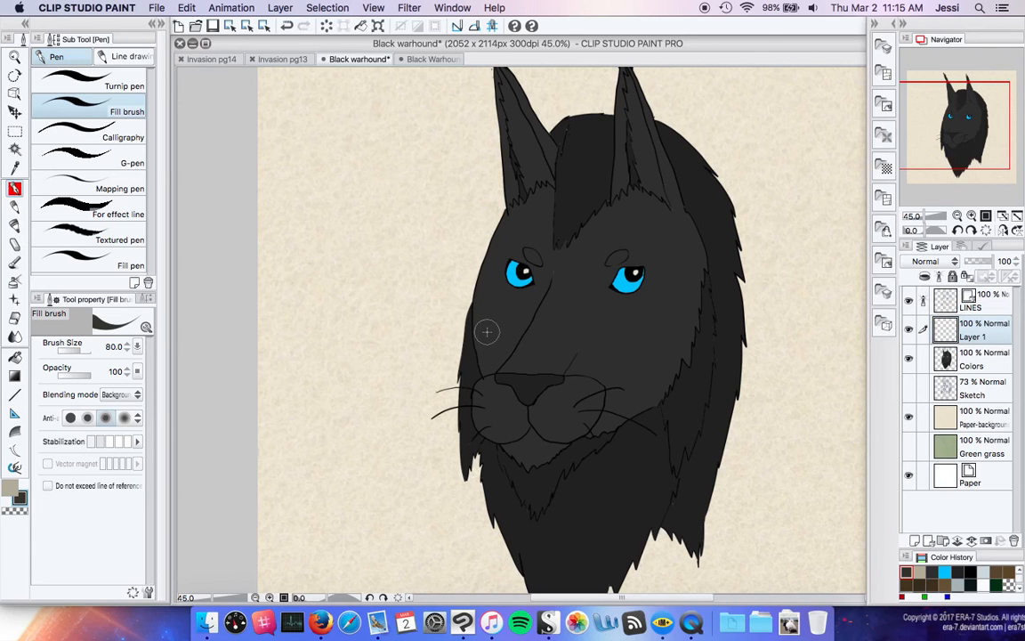
- Select the Turnip pen and inspect its stabilization value
scroll(707, 209, "up", 5)
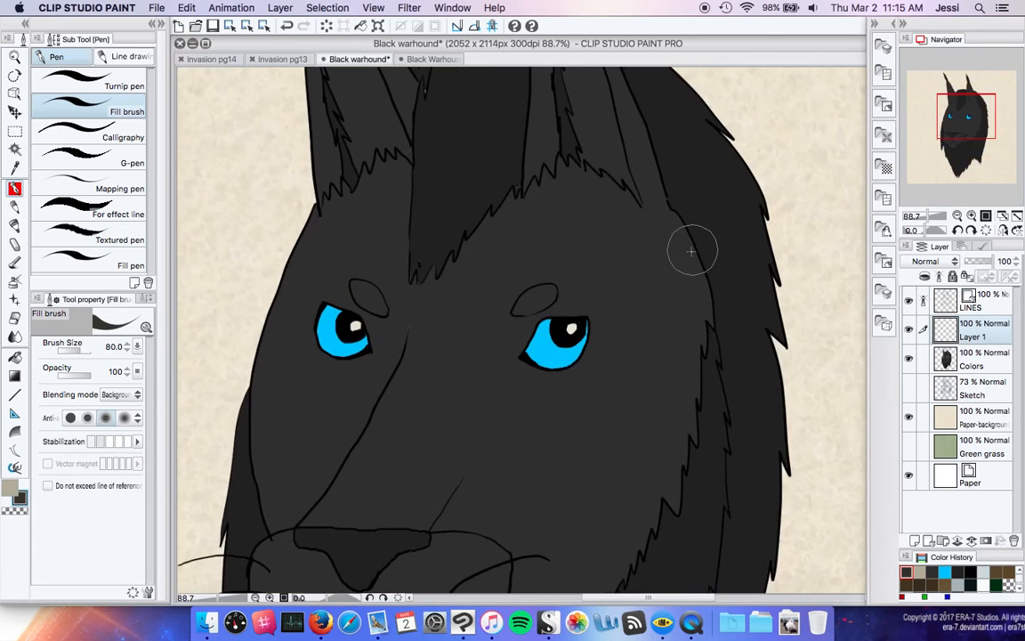
left_click_drag(974, 122, 965, 100)
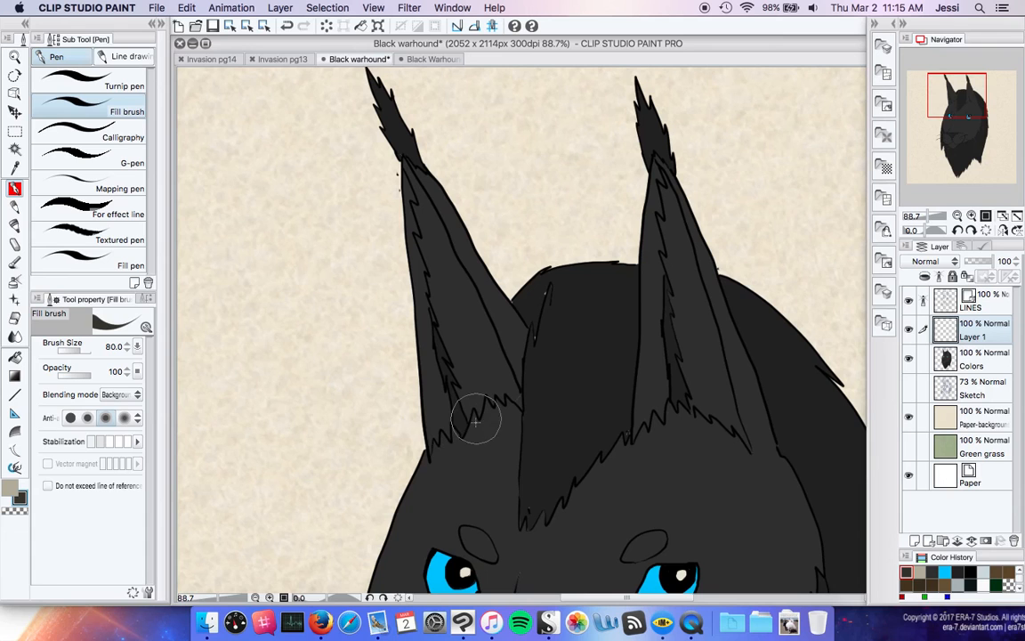
left_click(89, 86)
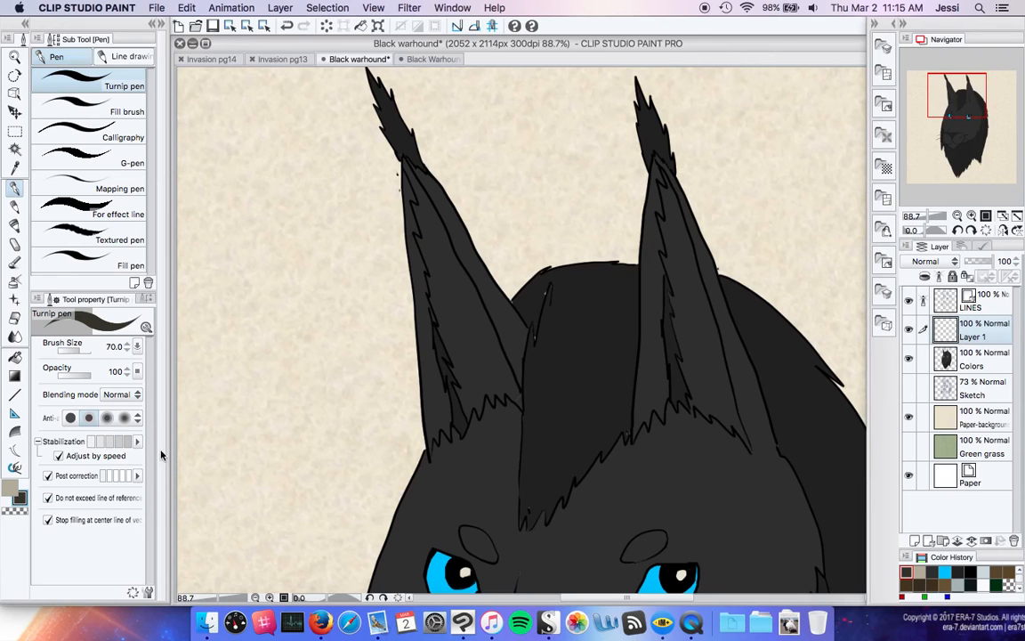
left_click(138, 443)
left_click(120, 457)
- Switch to the size 10 Line pen, check its stabilization and draw a looping test stroke on the paper beside the left ear
left_click(127, 55)
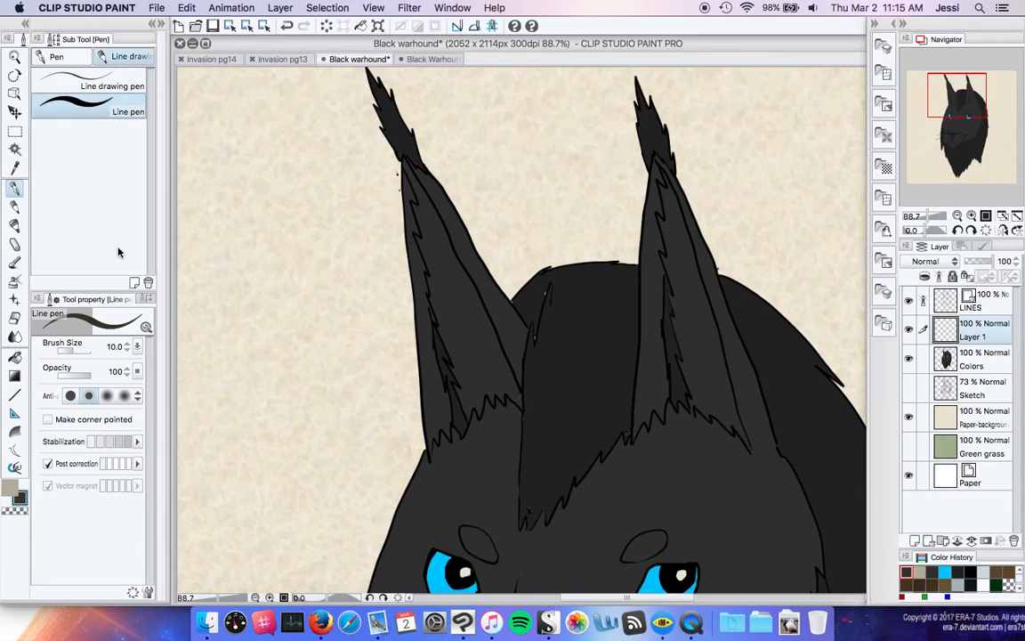
left_click(138, 441)
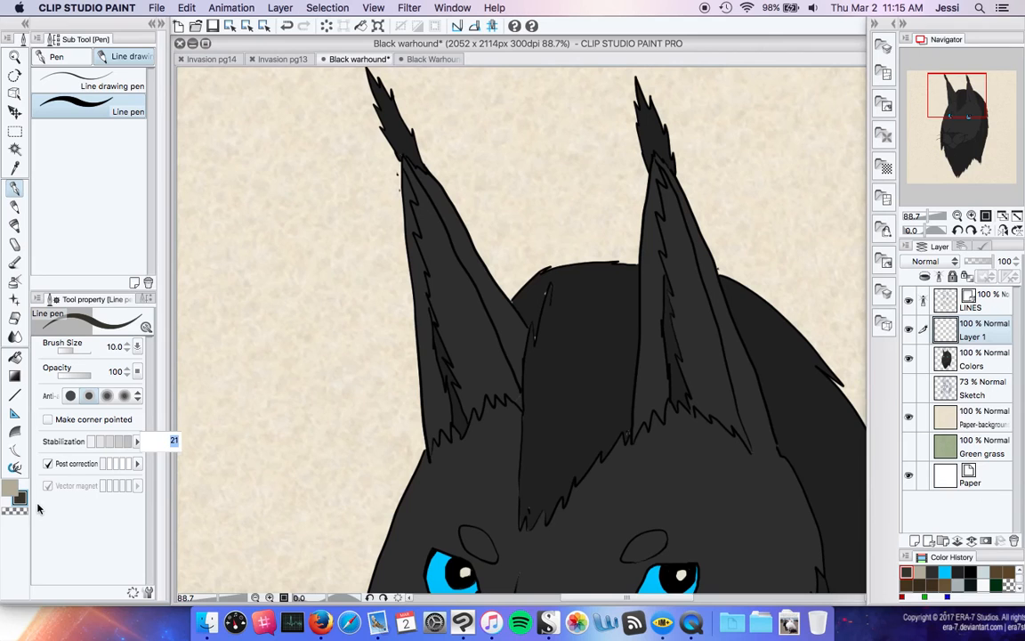
mouse_move(324, 422)
left_mouse_down()
mouse_move(269, 379)
mouse_move(284, 292)
mouse_move(293, 384)
mouse_move(226, 412)
mouse_move(220, 334)
mouse_move(256, 291)
mouse_move(240, 226)
mouse_move(343, 273)
mouse_move(332, 294)
mouse_move(236, 294)
left_mouse_up()
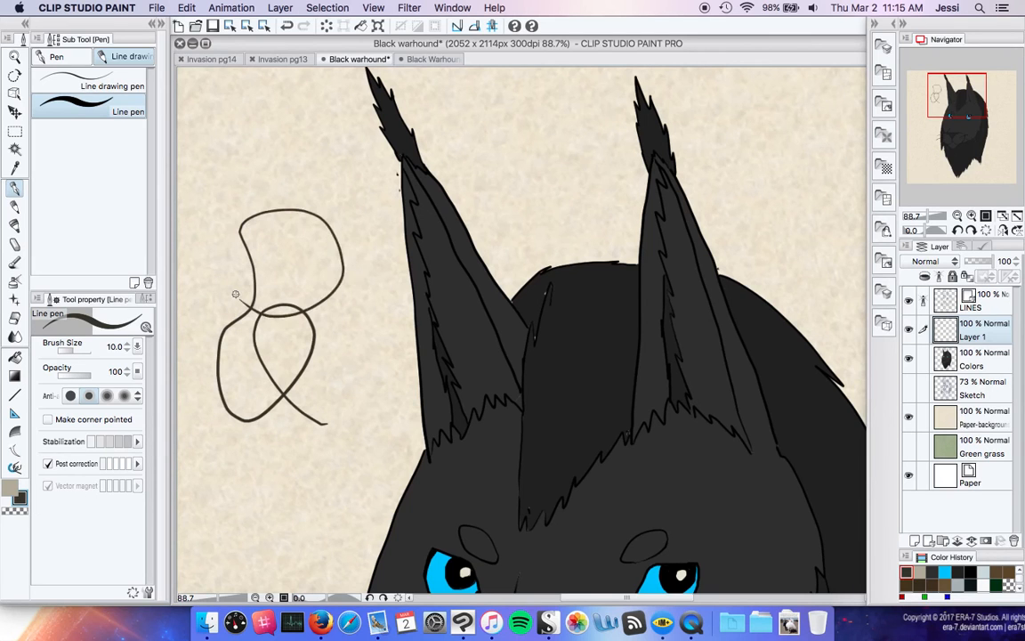
- Compare different Line pen stabilization settings by drawing two long wavy test strokes around the looping one
left_click(137, 442)
left_click(248, 486)
mouse_move(272, 499)
left_mouse_down()
mouse_move(220, 437)
mouse_move(192, 346)
mouse_move(208, 205)
mouse_move(287, 183)
mouse_move(318, 162)
mouse_move(321, 151)
mouse_move(263, 102)
left_mouse_up()
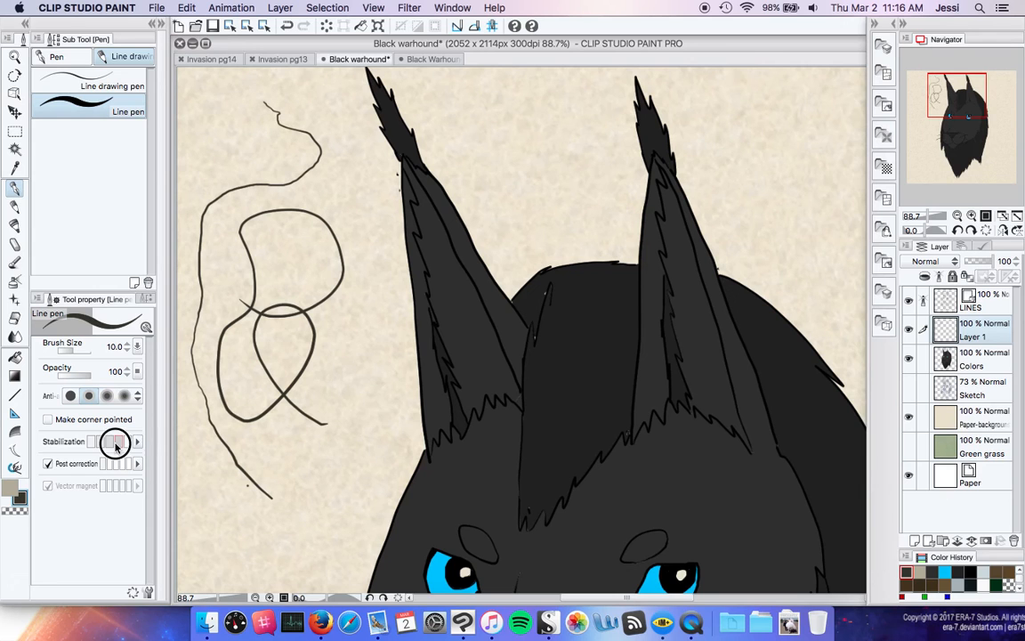
mouse_move(312, 511)
left_mouse_down()
mouse_move(230, 397)
mouse_move(217, 305)
mouse_move(226, 241)
mouse_move(240, 221)
mouse_move(307, 198)
mouse_move(346, 153)
left_mouse_up()
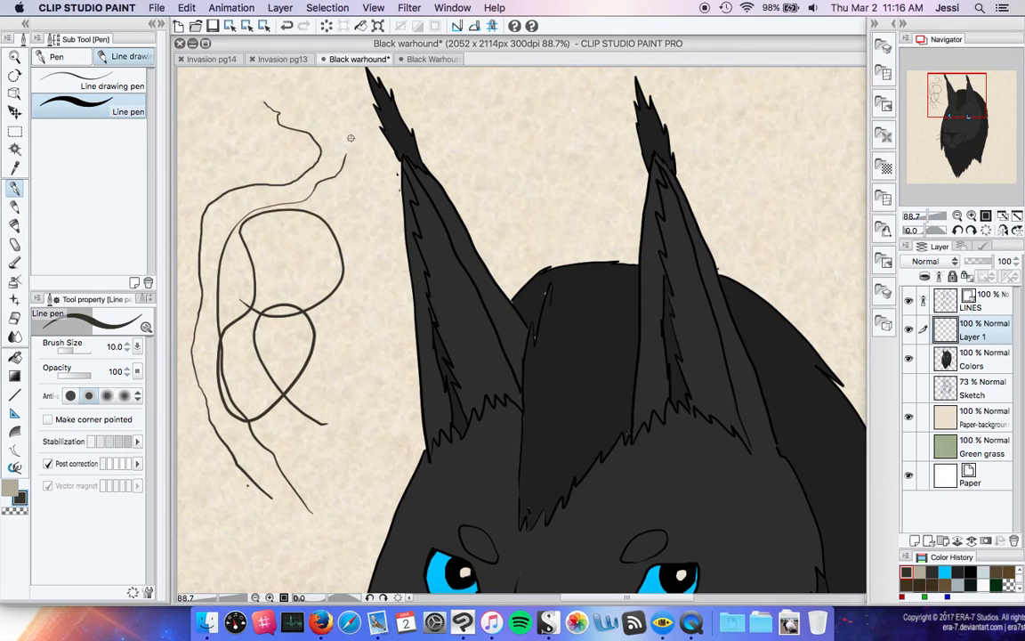
- Undo the Line pen test strokes on the paper beside the left ear
key("super+z")
key("super+z")
key("super+z")
key("super+z")
key("super+z")
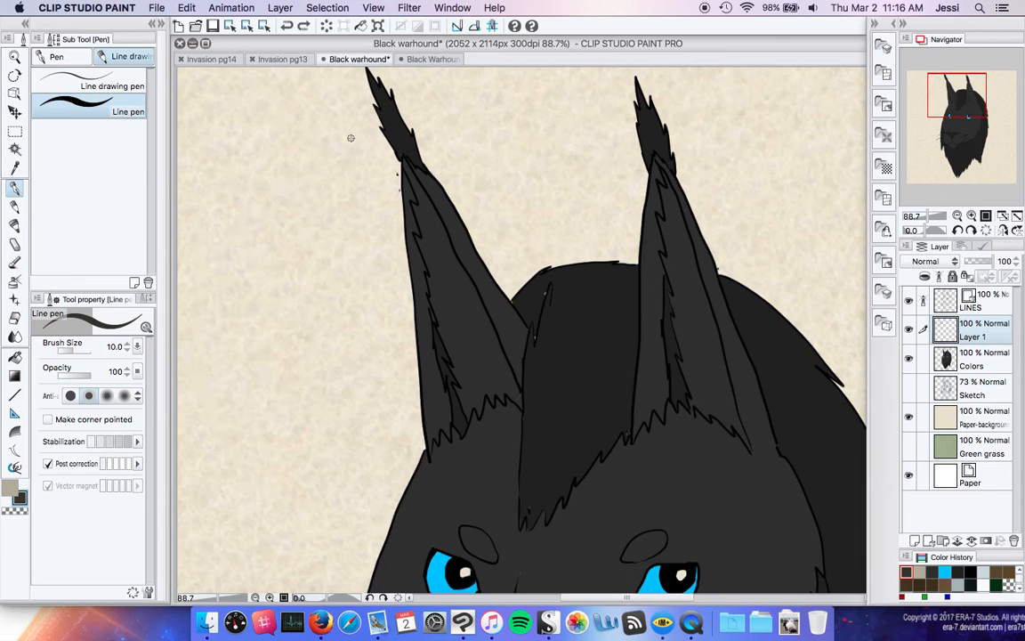
- Make the light gray-beige colour active and set Layer 1's blending mode to Multiply
left_click_drag(984, 120, 936, 147)
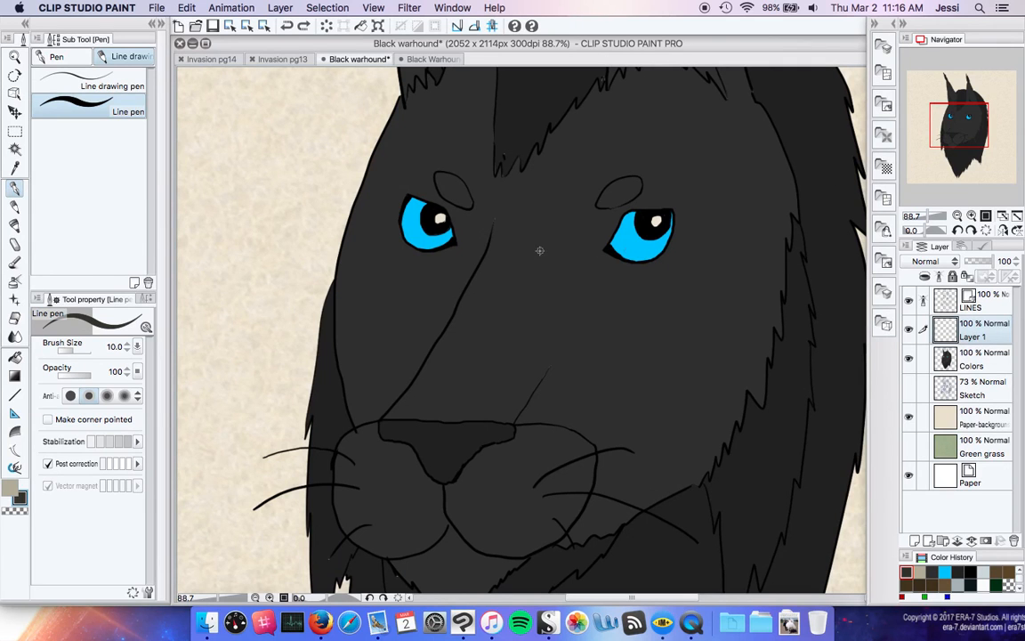
left_click(995, 369)
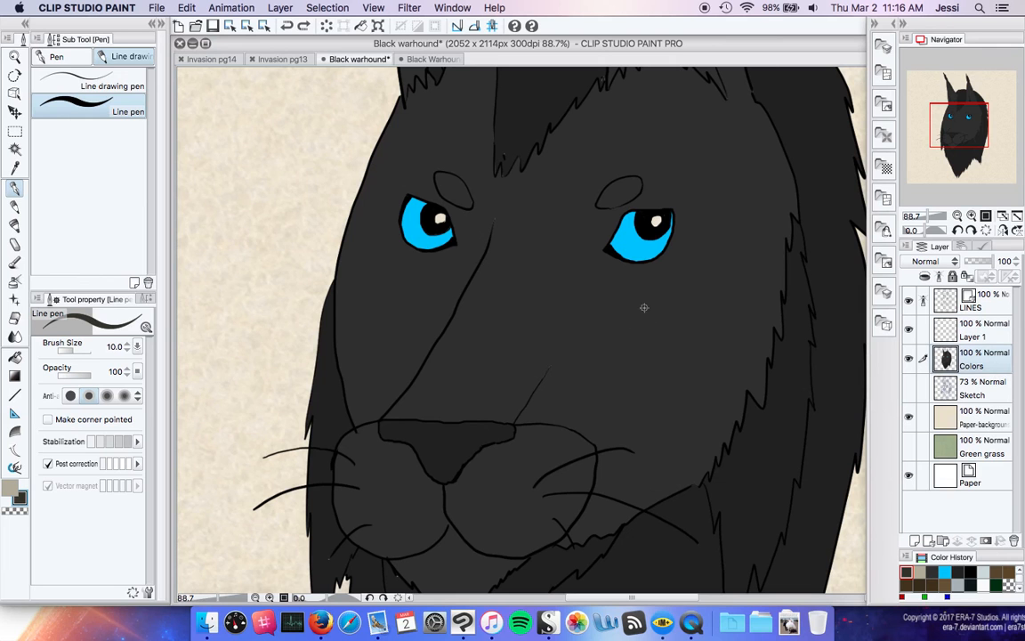
mouse_move(968, 142)
left_mouse_down()
mouse_move(968, 178)
mouse_move(968, 124)
left_mouse_up()
left_click(10, 488)
left_click(988, 335)
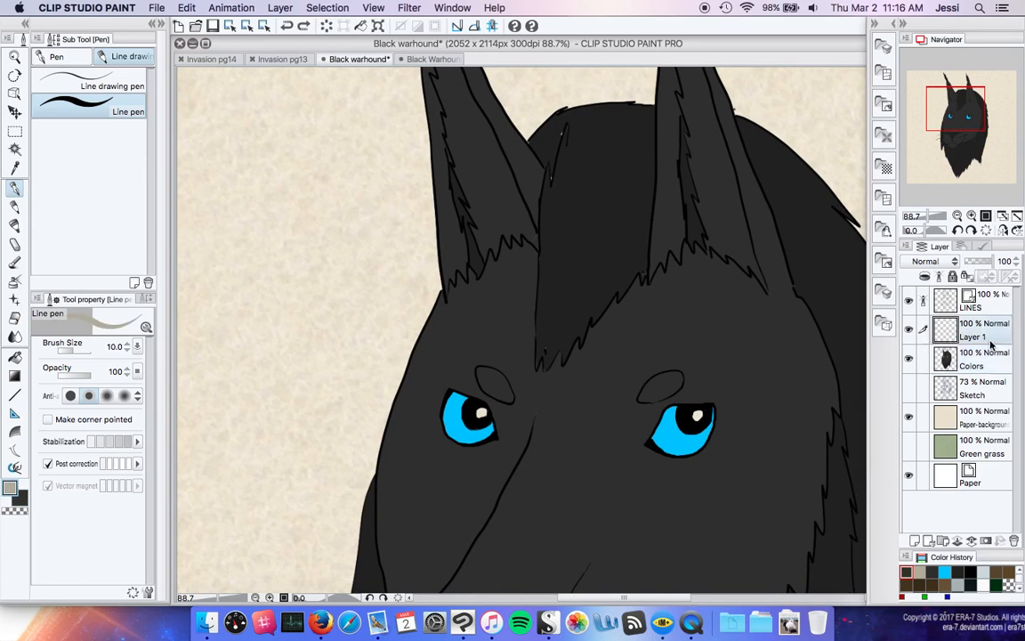
left_click(948, 262)
left_click(942, 305)
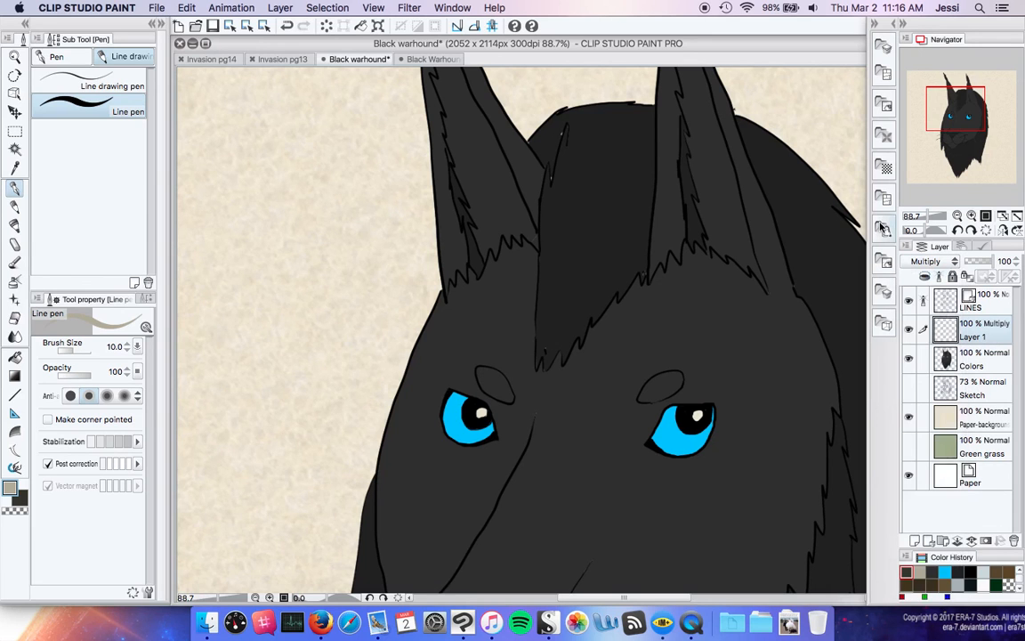
- Try gray-beige Line pen strokes around the left eye on the Multiply layer and undo them
mouse_move(471, 341)
left_mouse_down()
mouse_move(424, 385)
mouse_move(404, 433)
left_mouse_up()
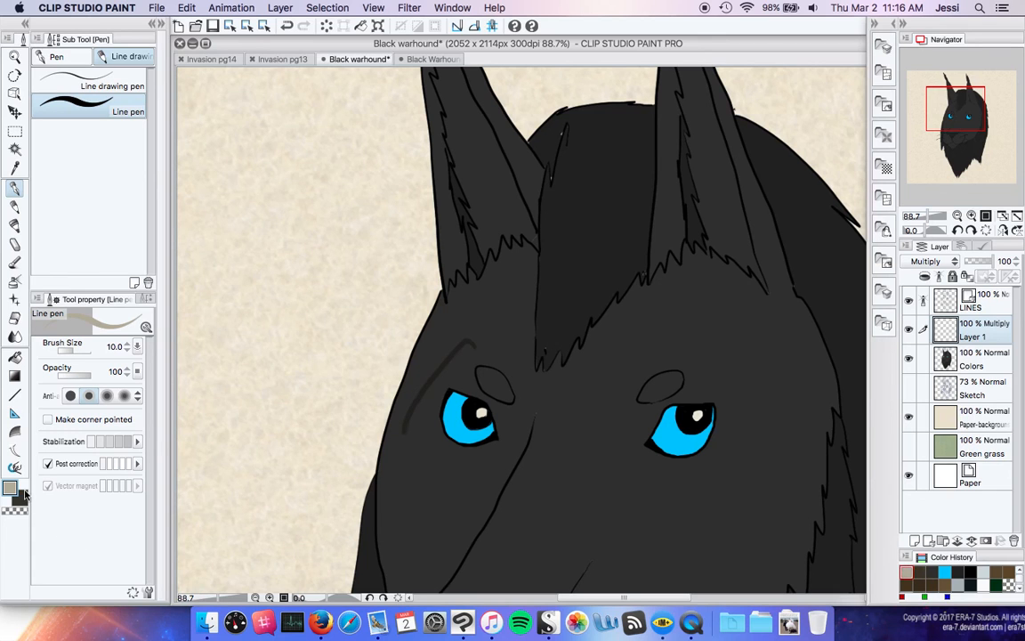
key("super+z")
mouse_move(523, 407)
left_mouse_down()
mouse_move(411, 453)
mouse_move(469, 418)
mouse_move(508, 356)
mouse_move(469, 400)
mouse_move(452, 399)
mouse_move(439, 441)
mouse_move(476, 454)
mouse_move(464, 422)
mouse_move(501, 443)
left_mouse_up()
key("super+z")
- Switch to the Turnip pen for shading the lower face and chest
left_click(75, 58)
key("super+z")
left_click_drag(966, 133, 971, 171)
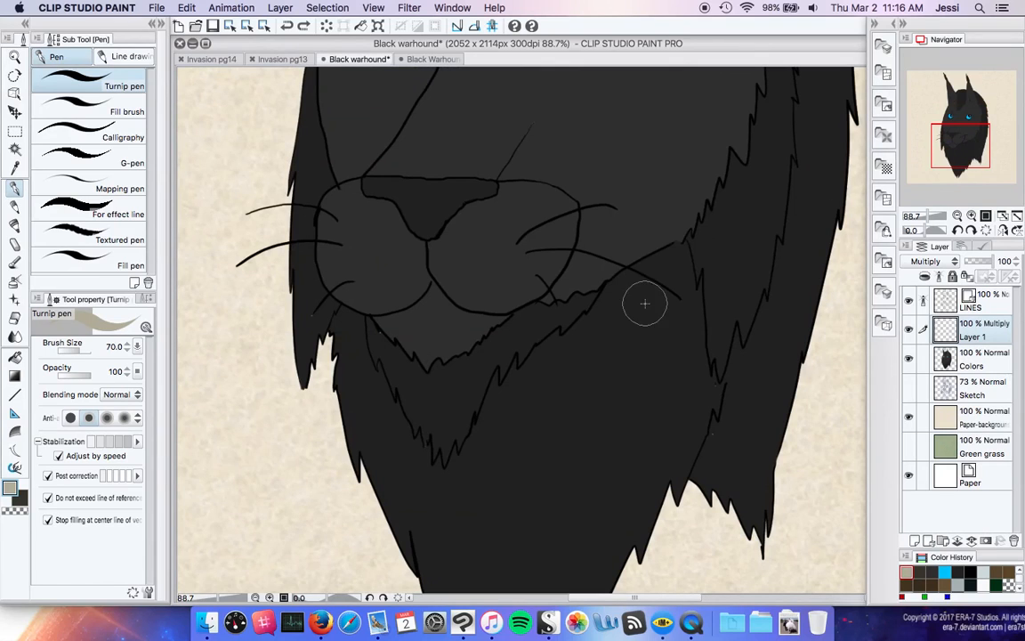
- Try a jagged shadow outline across the chest with the size 70 Turnip pen and undo it
left_click_drag(686, 263, 623, 382)
mouse_move(597, 422)
left_mouse_down()
mouse_move(540, 512)
mouse_move(506, 488)
mouse_move(460, 517)
mouse_move(428, 467)
left_mouse_up()
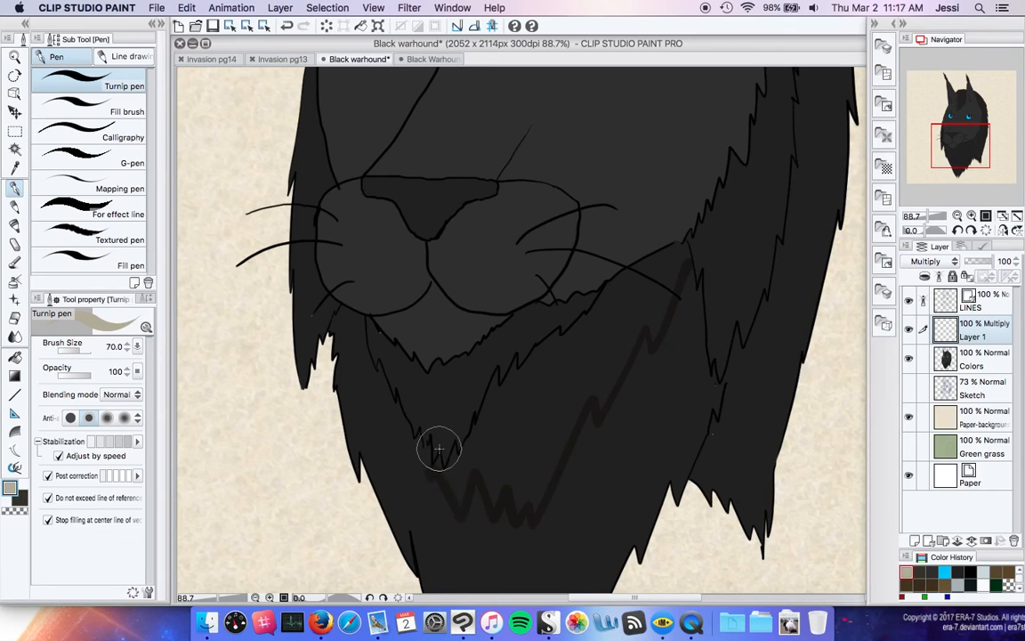
key("super+z")
- Reduce the Turnip pen to size 40 and draw a jagged shadow outline on the chest beneath the chin fur and jaw
key("bracketleft")
key("bracketleft")
key("bracketleft")
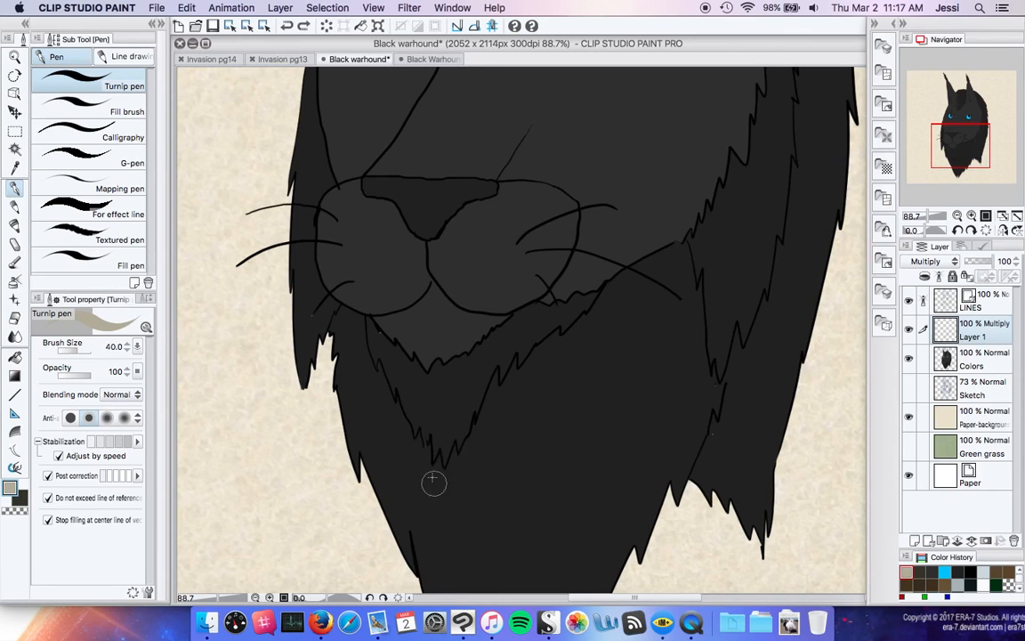
mouse_move(392, 403)
left_mouse_down()
mouse_move(412, 495)
mouse_move(437, 509)
mouse_move(453, 470)
mouse_move(472, 489)
mouse_move(535, 396)
mouse_move(627, 314)
mouse_move(628, 323)
mouse_move(685, 270)
left_mouse_up()
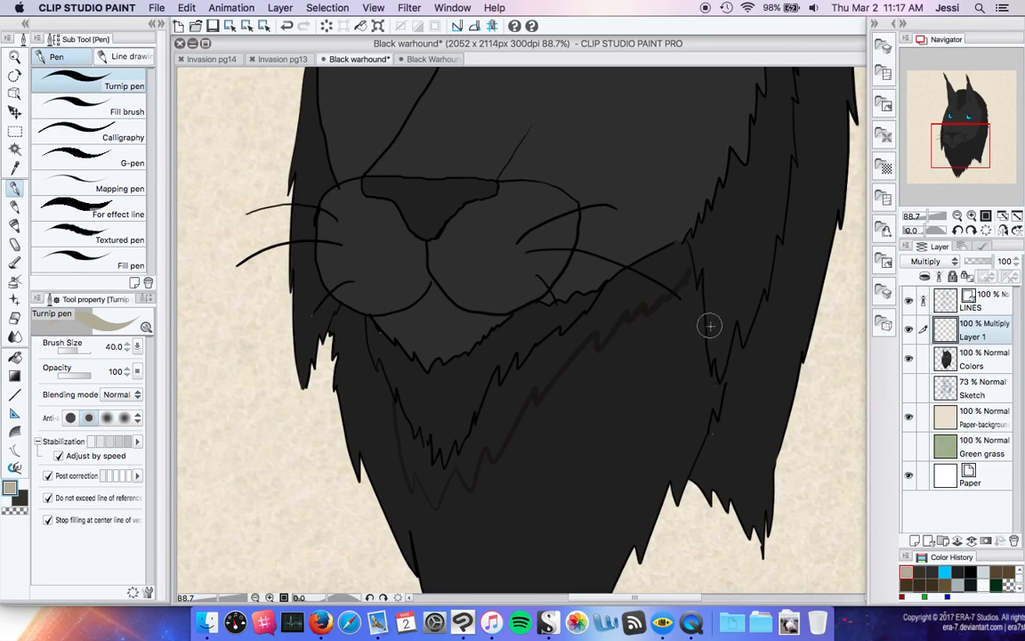
- Fill the outlined chest shadow and add tapering fur strokes along its lower edge
key("g")
left_click(540, 361)
left_click(682, 266)
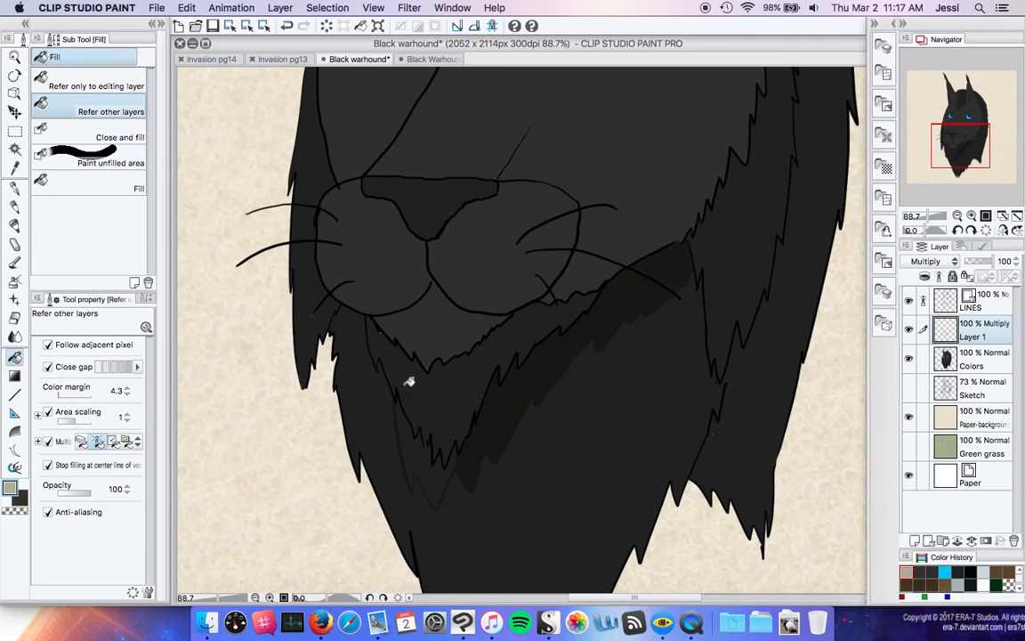
left_click(435, 461)
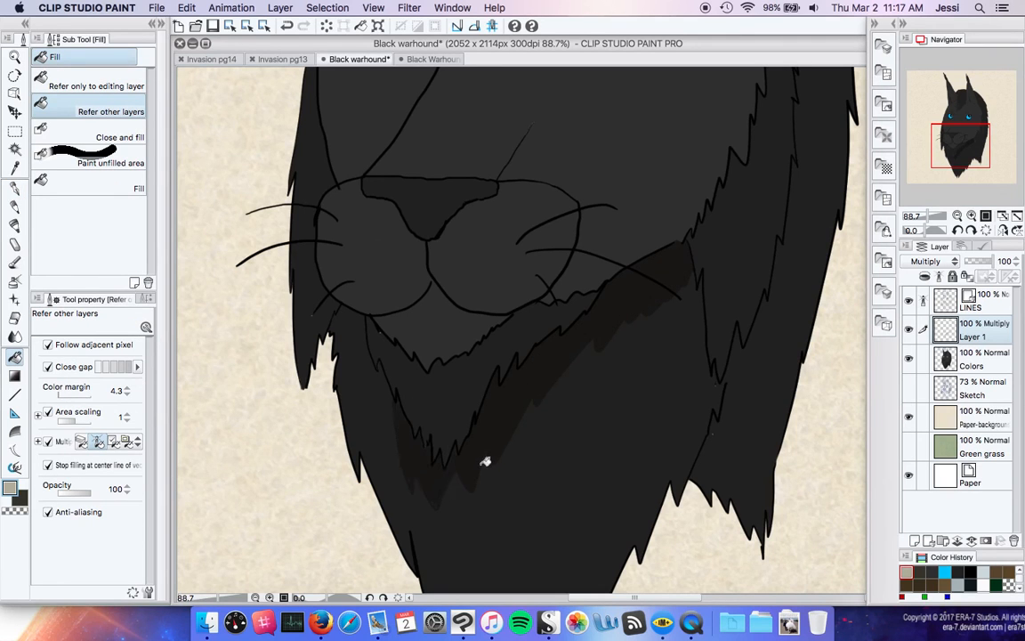
key("p")
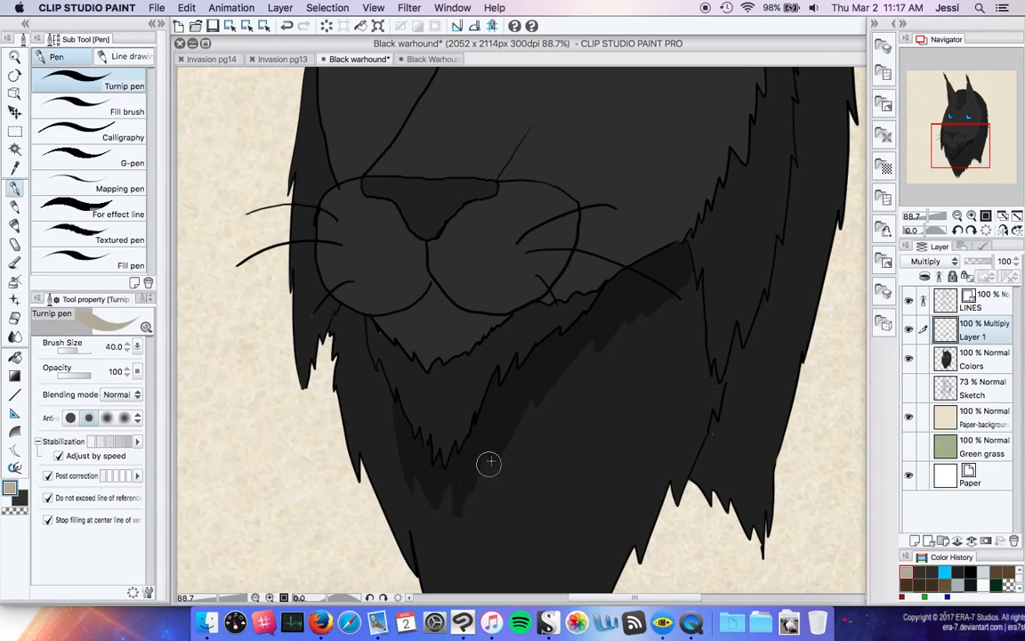
mouse_move(485, 478)
left_mouse_down()
mouse_move(508, 424)
mouse_move(508, 466)
mouse_move(536, 397)
mouse_move(540, 440)
mouse_move(579, 346)
mouse_move(569, 360)
mouse_move(568, 346)
mouse_move(591, 337)
mouse_move(599, 356)
mouse_move(645, 303)
mouse_move(645, 325)
mouse_move(675, 285)
left_mouse_up()
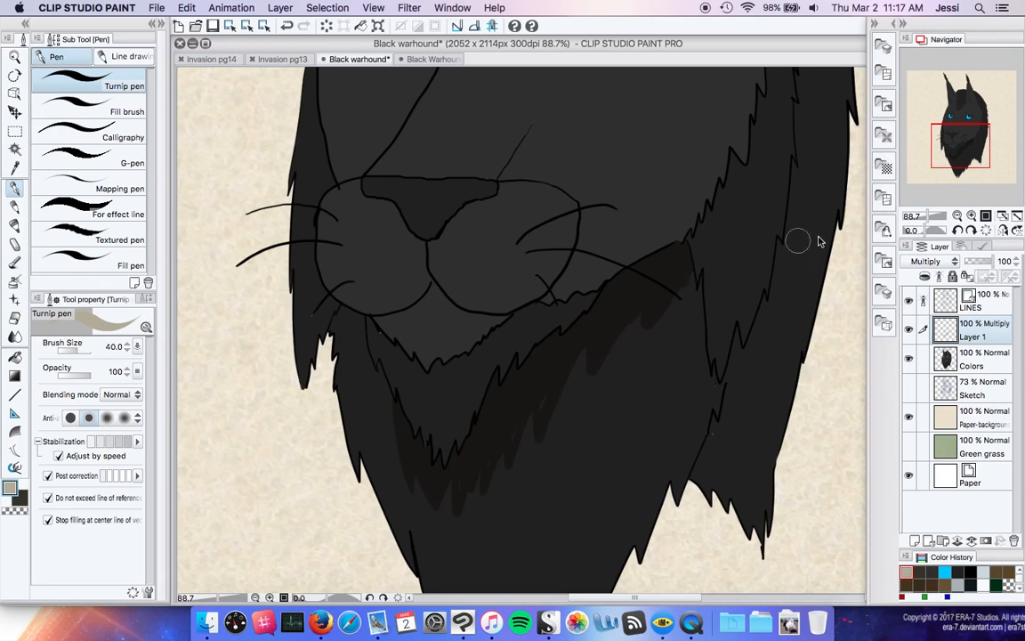
- Outline and fill a shadow band down the lower part of the right-hand mane
left_click_drag(966, 156, 975, 153)
mouse_move(645, 108)
left_mouse_down()
mouse_move(654, 189)
mouse_move(649, 174)
mouse_move(611, 385)
mouse_move(540, 519)
mouse_move(570, 437)
mouse_move(542, 495)
mouse_move(540, 534)
mouse_move(570, 438)
left_mouse_up()
key("g")
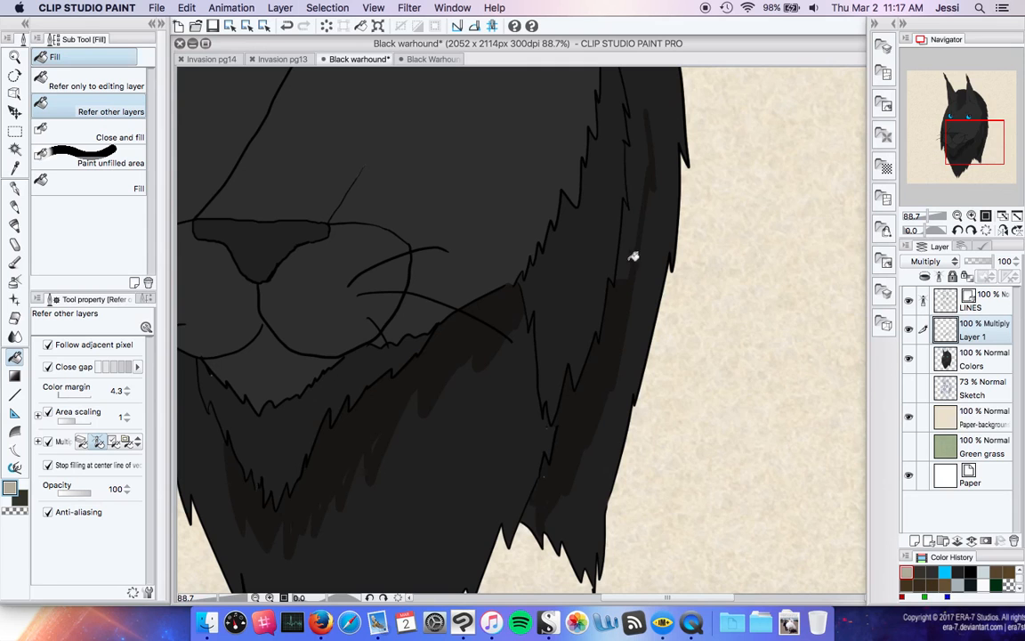
- Extend the mane shadow up behind the right cheek and fill the remaining gaps inside it
left_click_drag(979, 142, 975, 124)
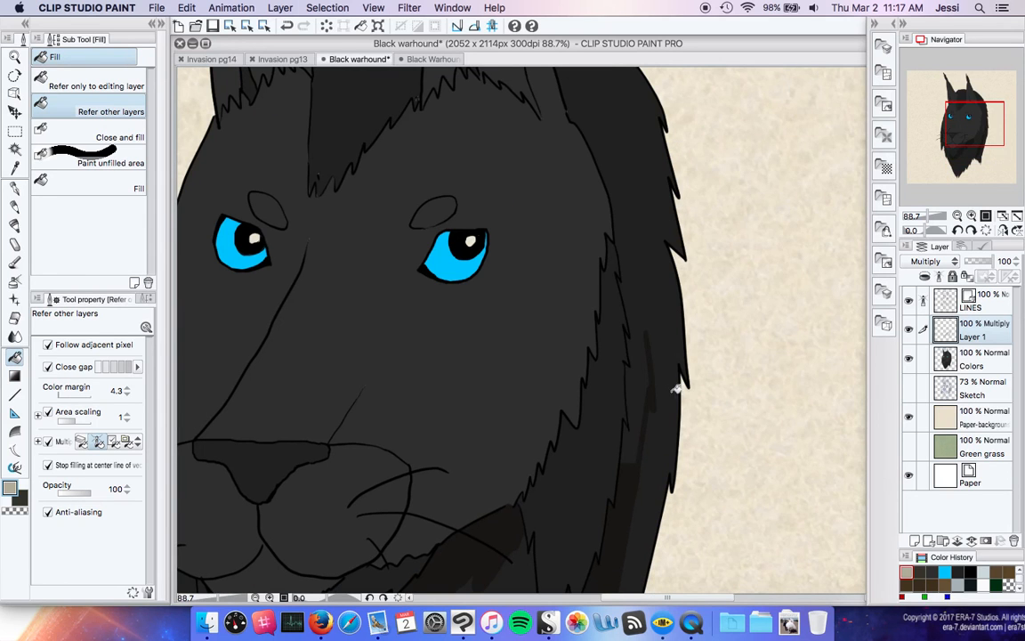
key("p")
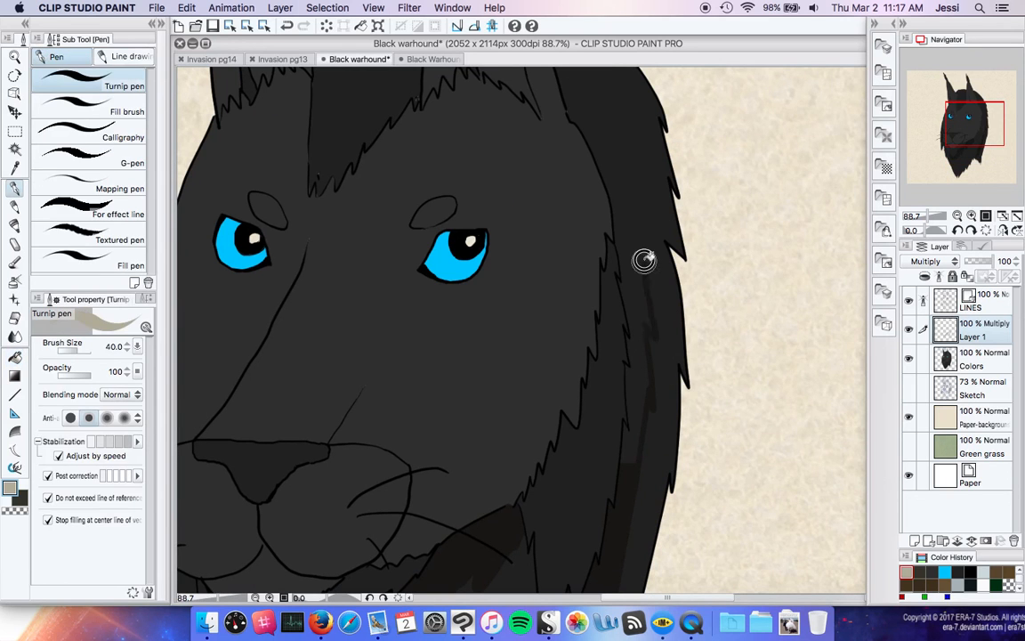
left_click_drag(622, 202, 607, 178)
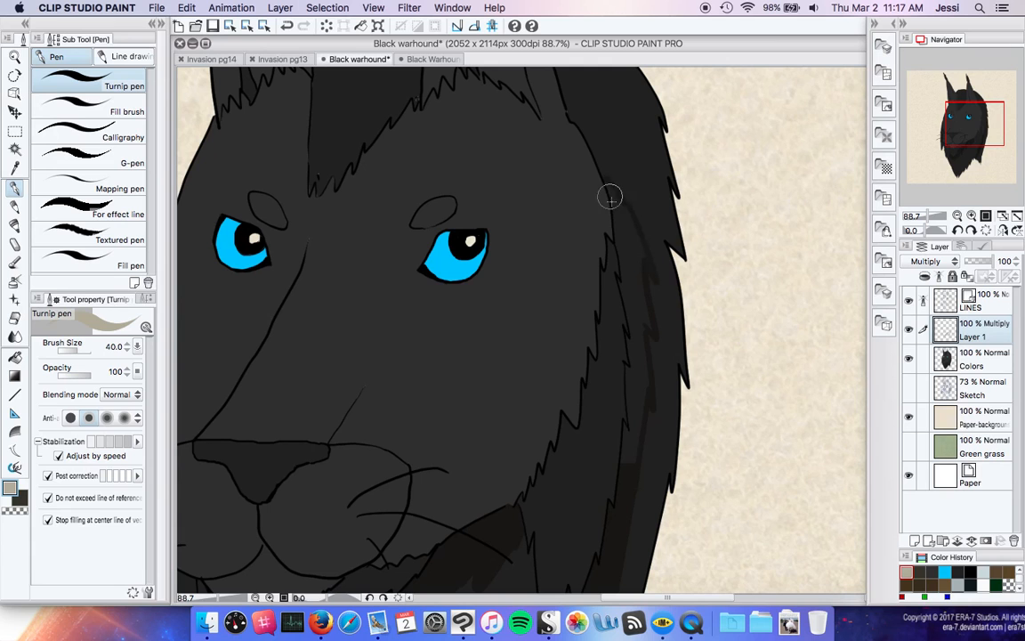
key("g")
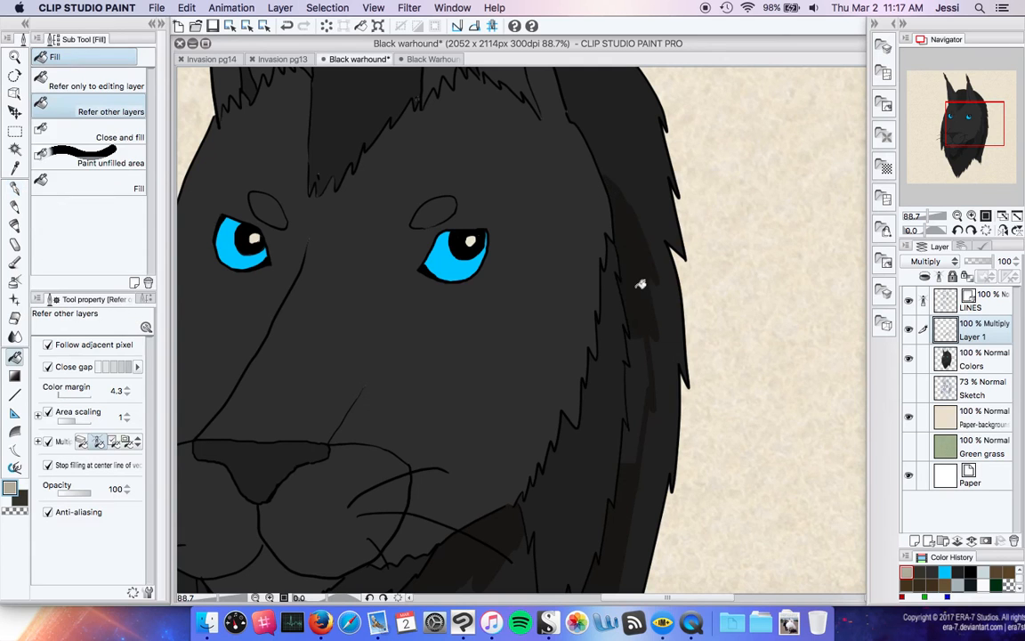
left_click(642, 373)
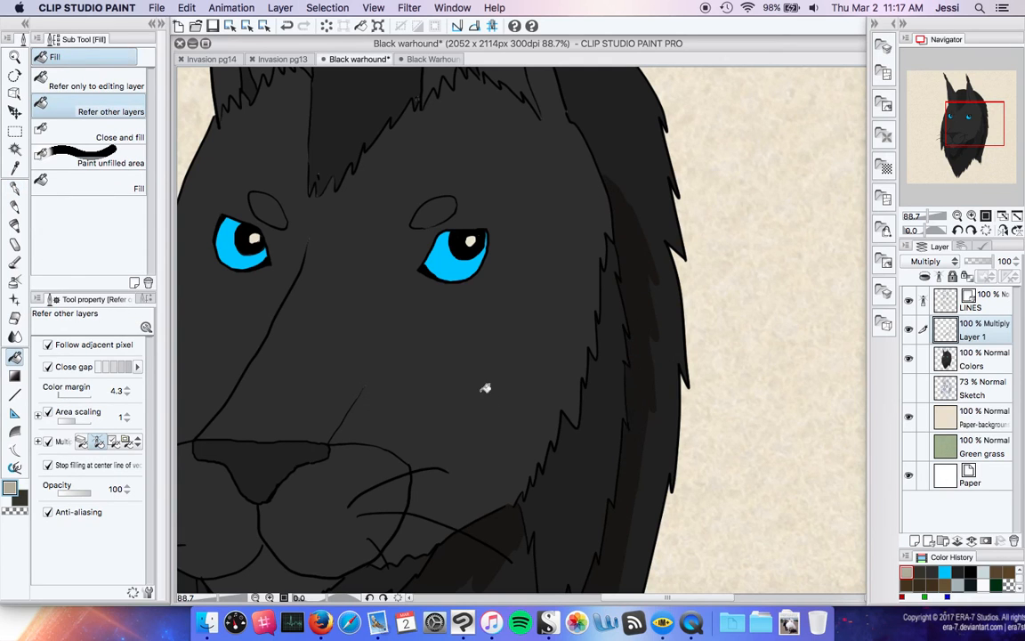
- Shade the chin directly under both muzzle lobes and along the center mouth line with the Turnip pen
key("p")
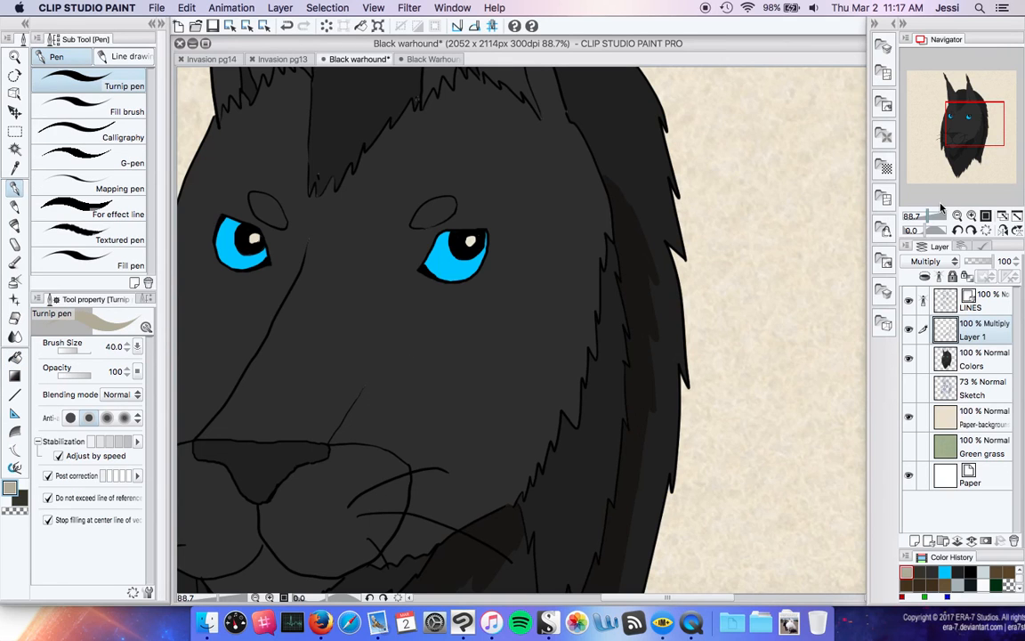
left_click_drag(982, 133, 965, 149)
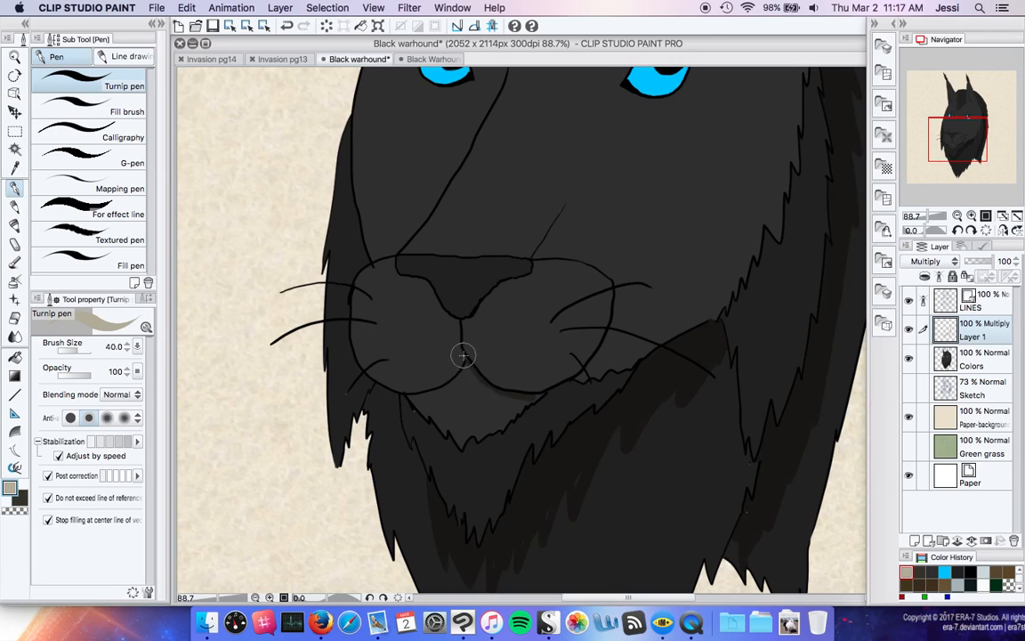
mouse_move(467, 361)
left_mouse_down()
mouse_move(450, 385)
mouse_move(409, 393)
left_mouse_up()
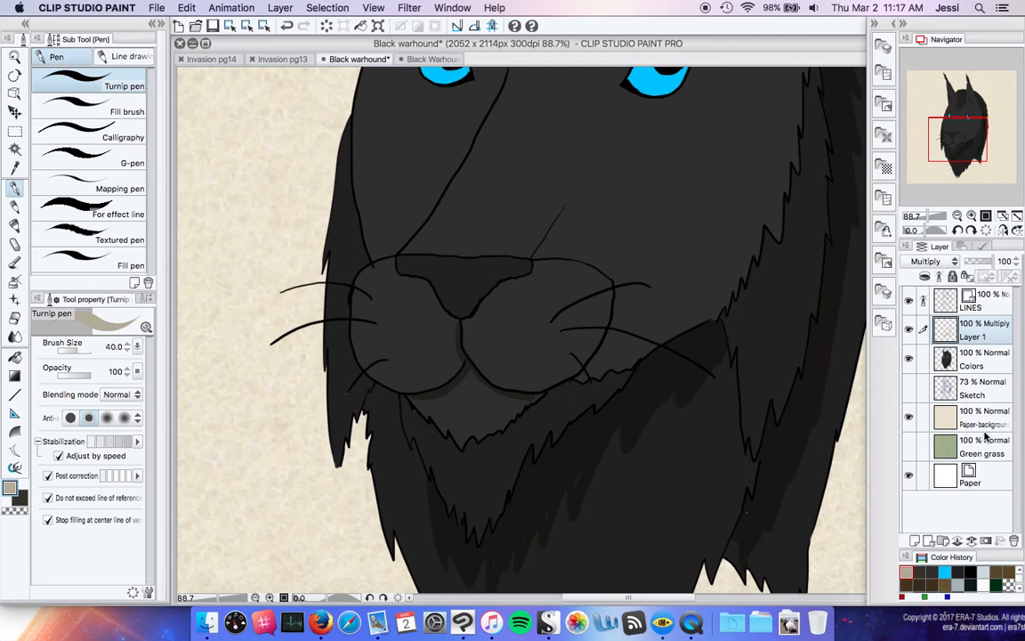
- Add a new layer above Layer 1 and set its blending mode to Screen
left_click(914, 542)
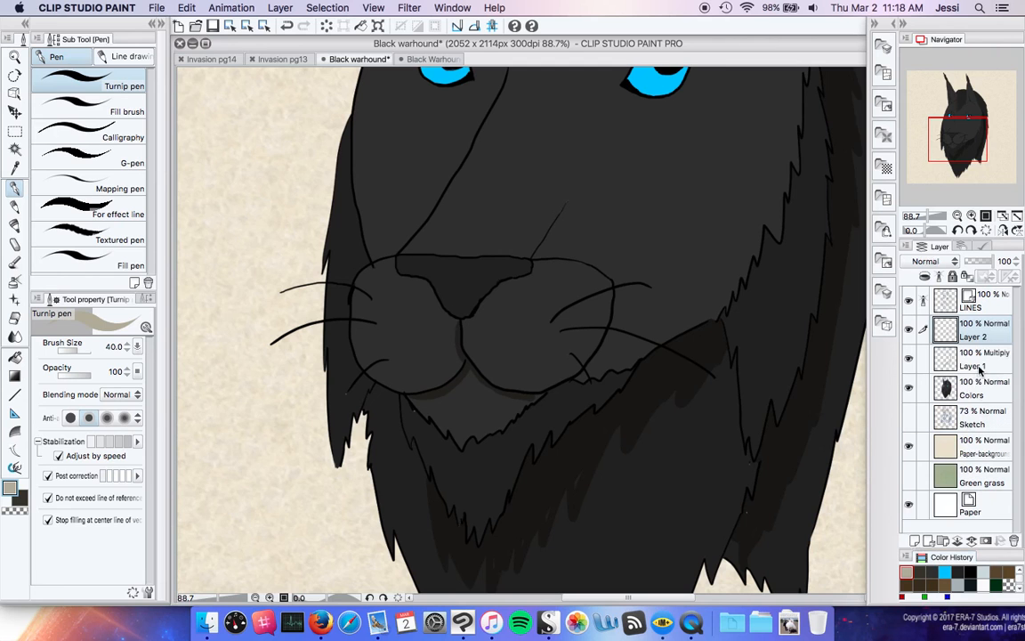
left_click(939, 261)
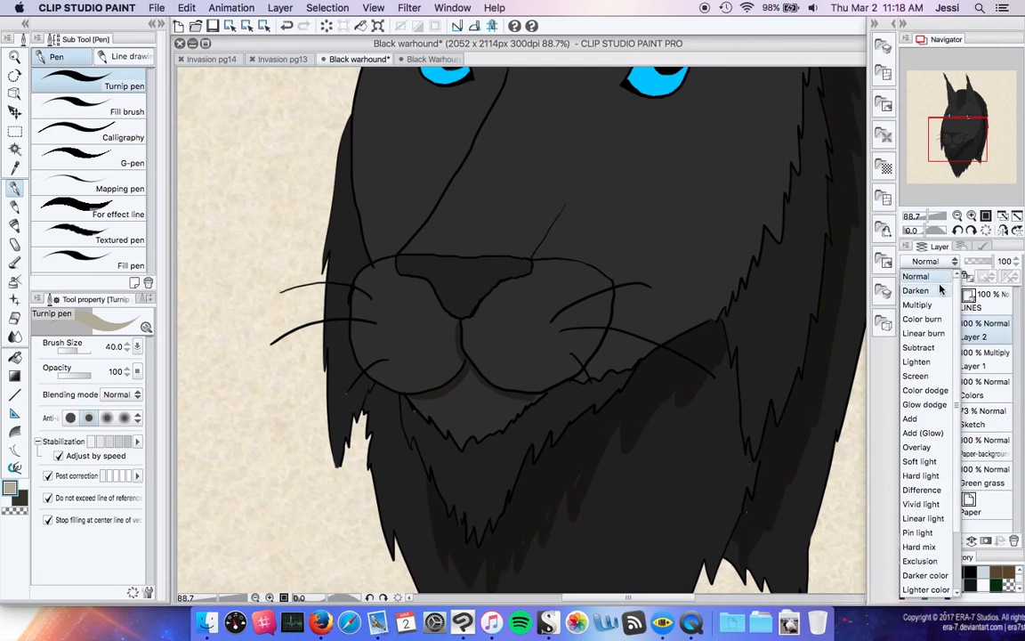
left_click(926, 373)
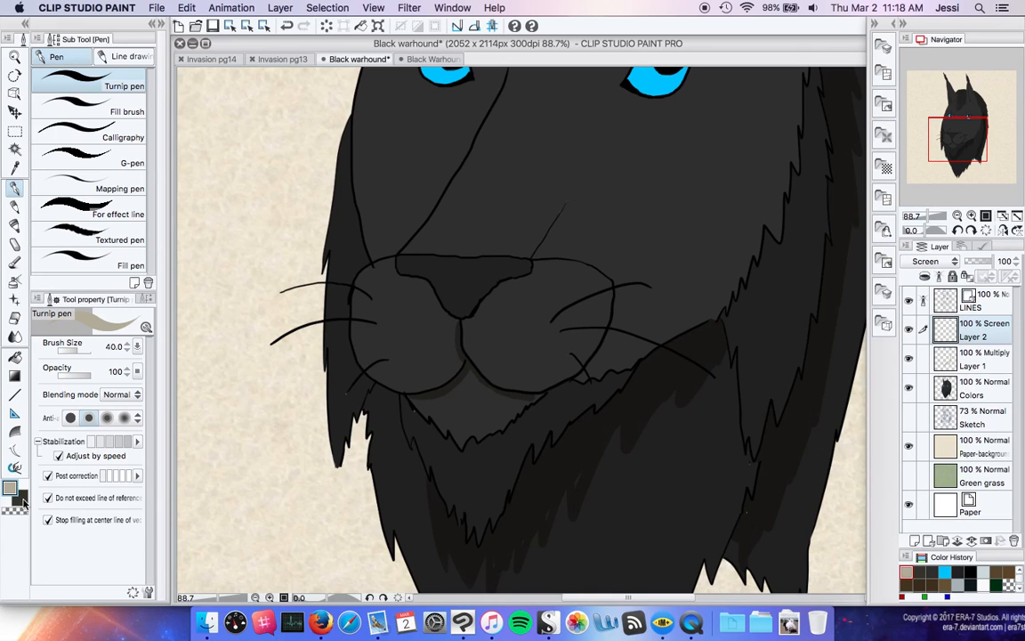
- Using the dark secondary colour, outline and fill a highlight across the upper part of the right muzzle lobe
left_click(21, 499)
mouse_move(485, 321)
left_mouse_down()
mouse_move(541, 294)
mouse_move(599, 331)
left_mouse_up()
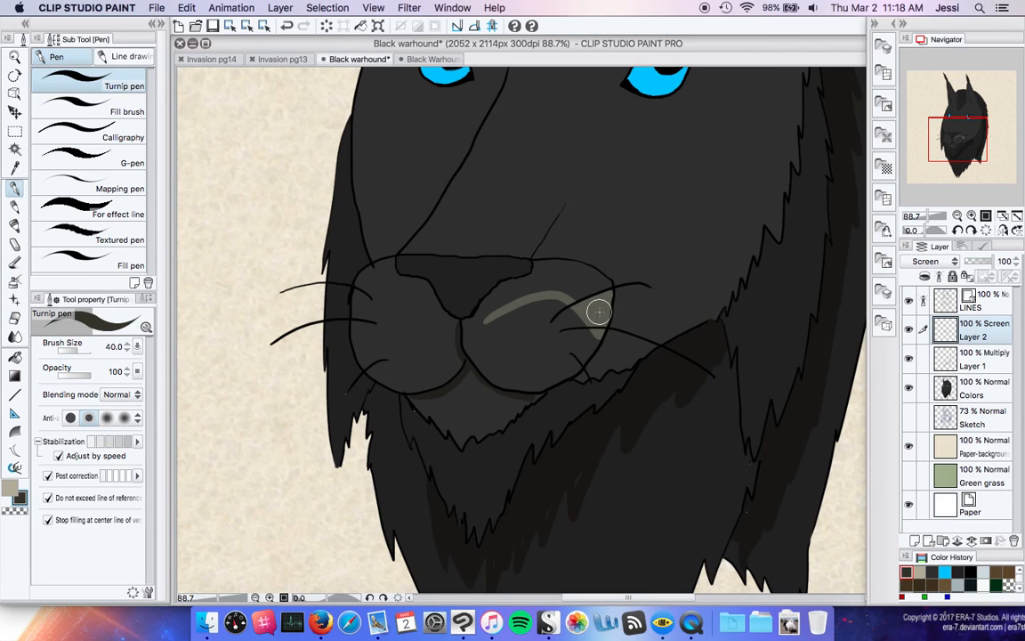
mouse_move(608, 292)
left_mouse_down()
mouse_move(585, 270)
mouse_move(540, 267)
left_mouse_up()
left_click_drag(485, 317, 466, 341)
key("g")
left_click(496, 304)
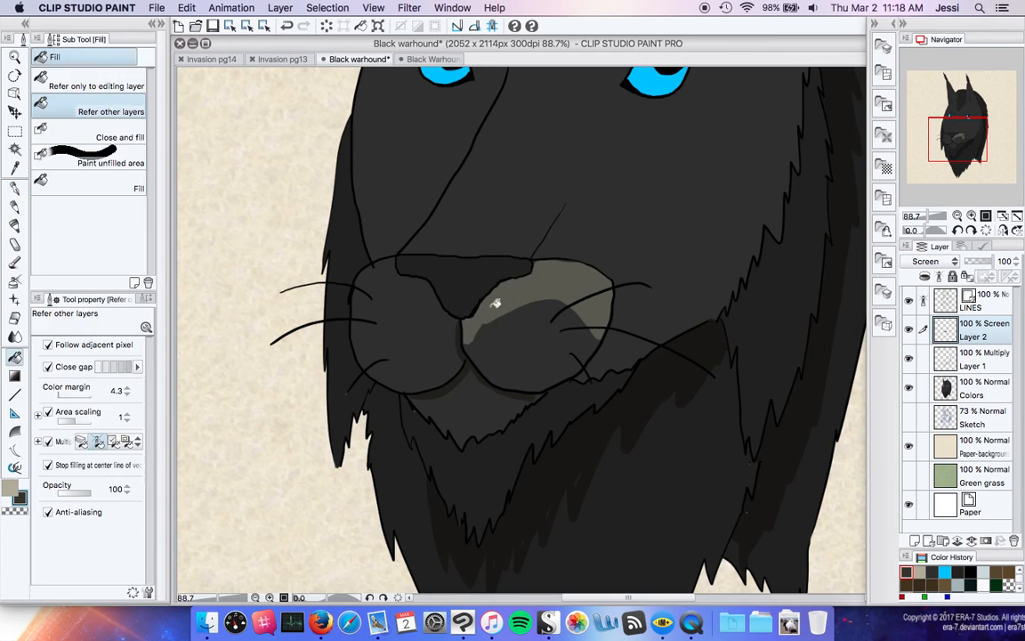
- Try two different curved highlight outlines on the left muzzle lobe with the Turnip pen and undo both
key("p")
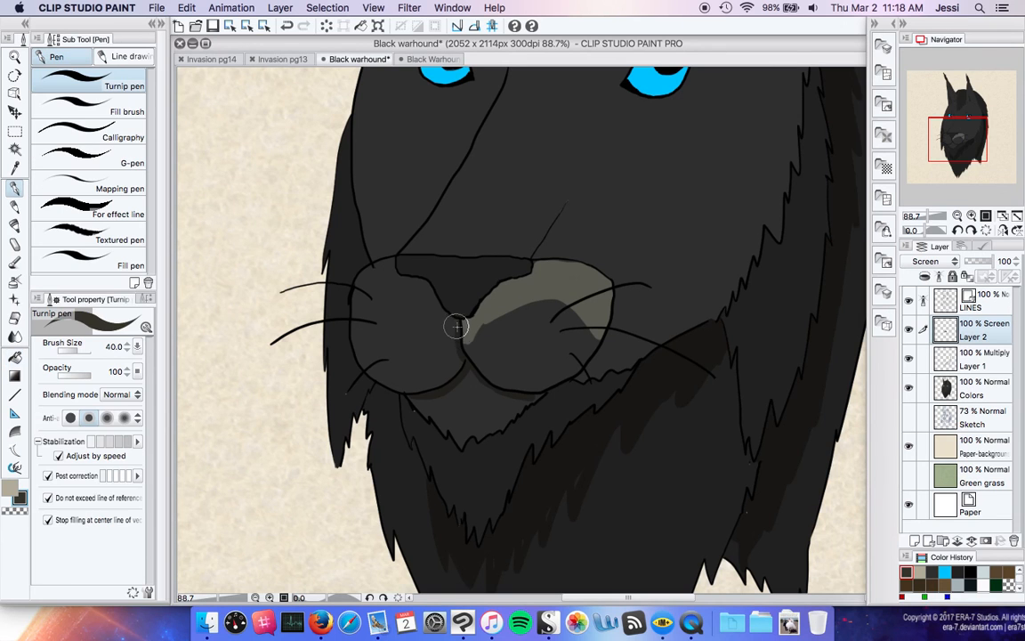
mouse_move(451, 320)
left_mouse_down()
mouse_move(418, 299)
mouse_move(380, 324)
mouse_move(371, 359)
left_mouse_up()
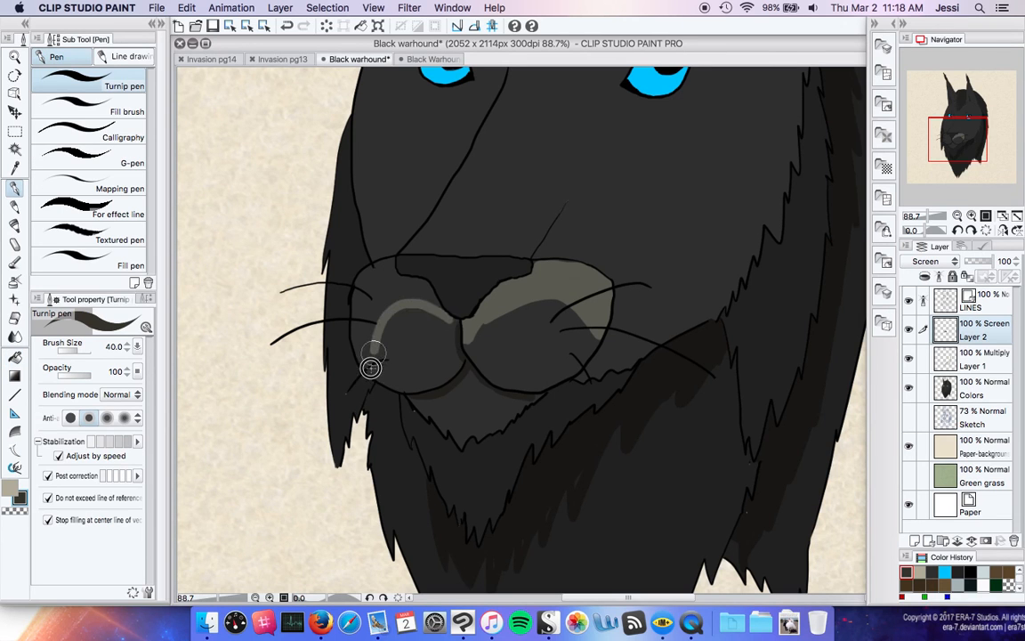
key("super+z")
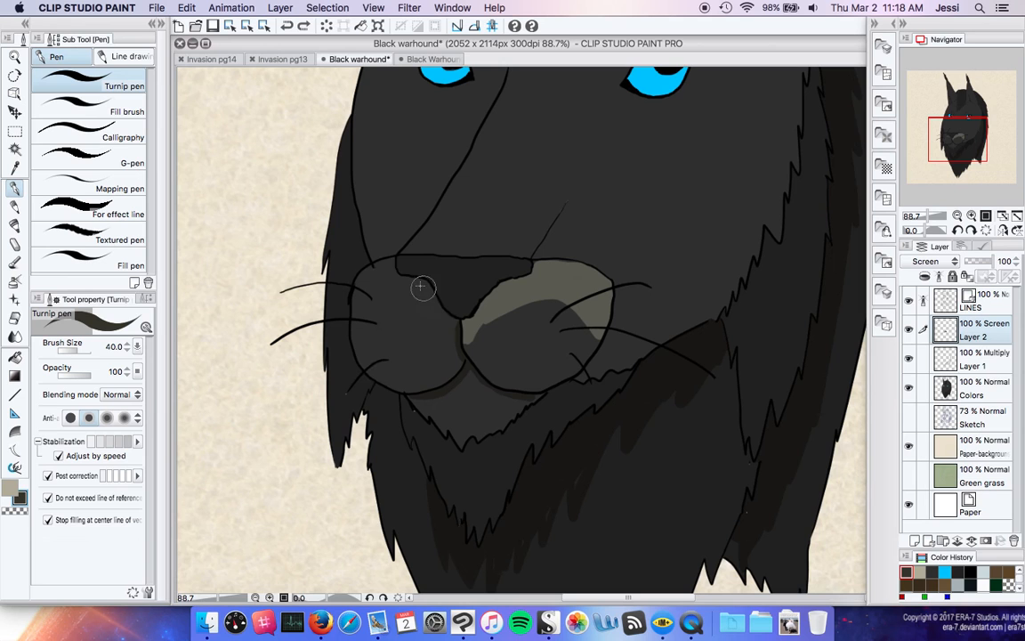
left_click_drag(396, 272, 355, 338)
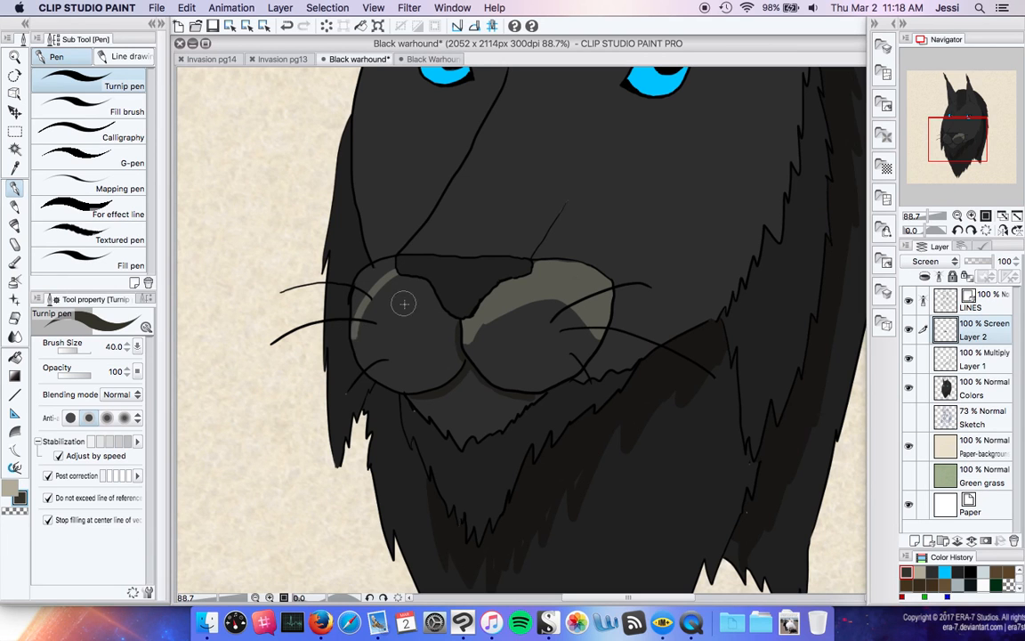
key("super+z")
- Draw a curved highlight edge down the left muzzle lobe and fill the area on its outer side
left_click_drag(391, 271, 380, 368)
key("super+z")
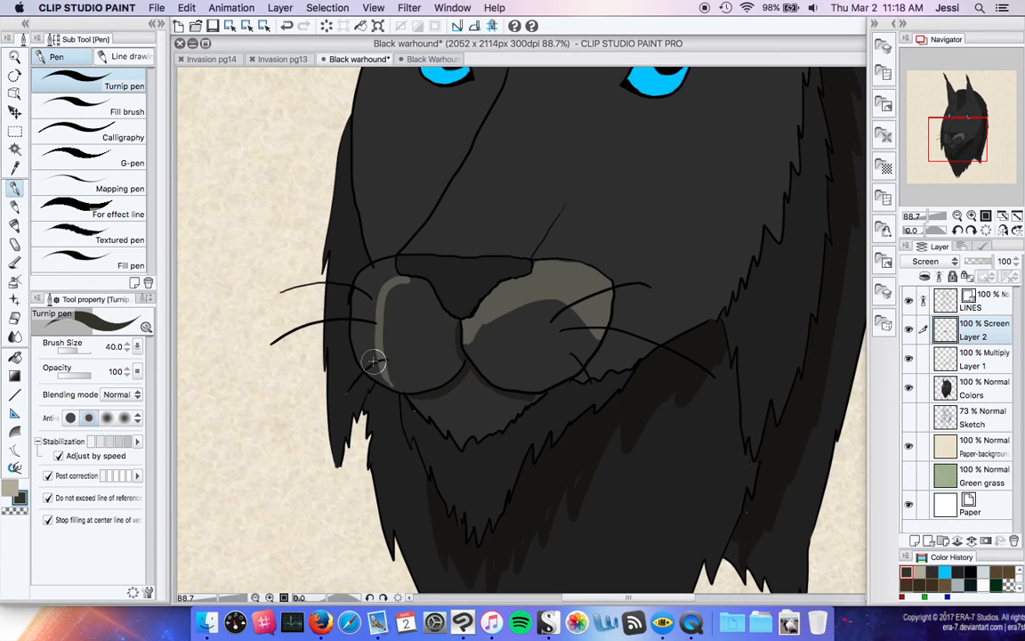
key("g")
left_click(381, 351)
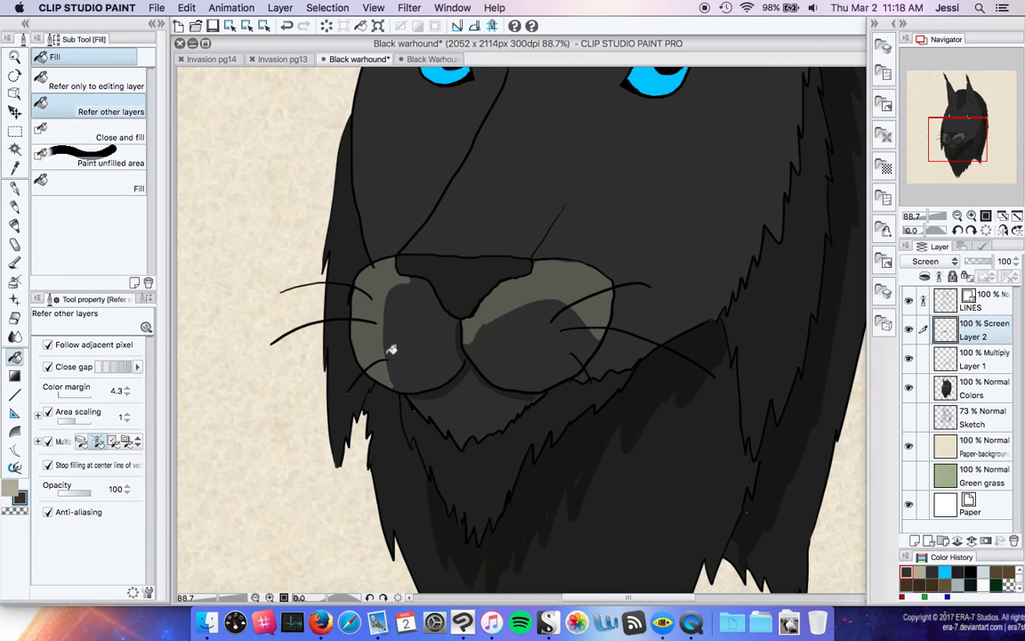
left_click(494, 307)
key("p")
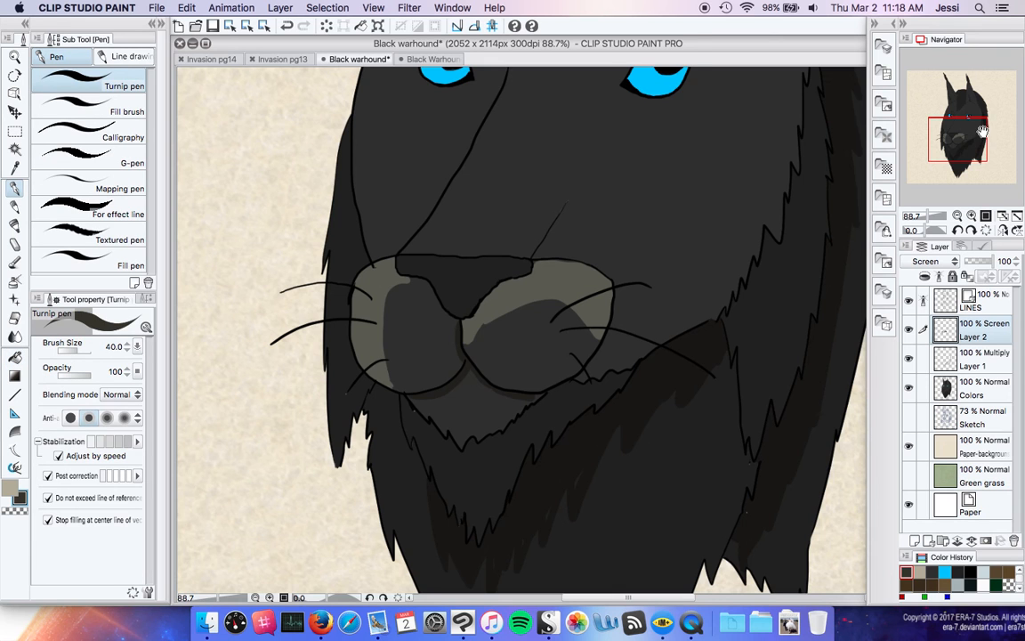
- Paint a rounded highlight on the cheek below the right eye and add highlight strokes along the edges of both brow spots
left_click_drag(983, 131, 989, 119)
mouse_move(552, 280)
left_mouse_down()
mouse_move(627, 257)
mouse_move(633, 279)
mouse_move(602, 316)
mouse_move(561, 320)
mouse_move(550, 285)
mouse_move(606, 270)
mouse_move(627, 230)
mouse_move(622, 268)
mouse_move(574, 314)
mouse_move(560, 293)
mouse_move(599, 288)
mouse_move(597, 305)
mouse_move(567, 306)
left_mouse_up()
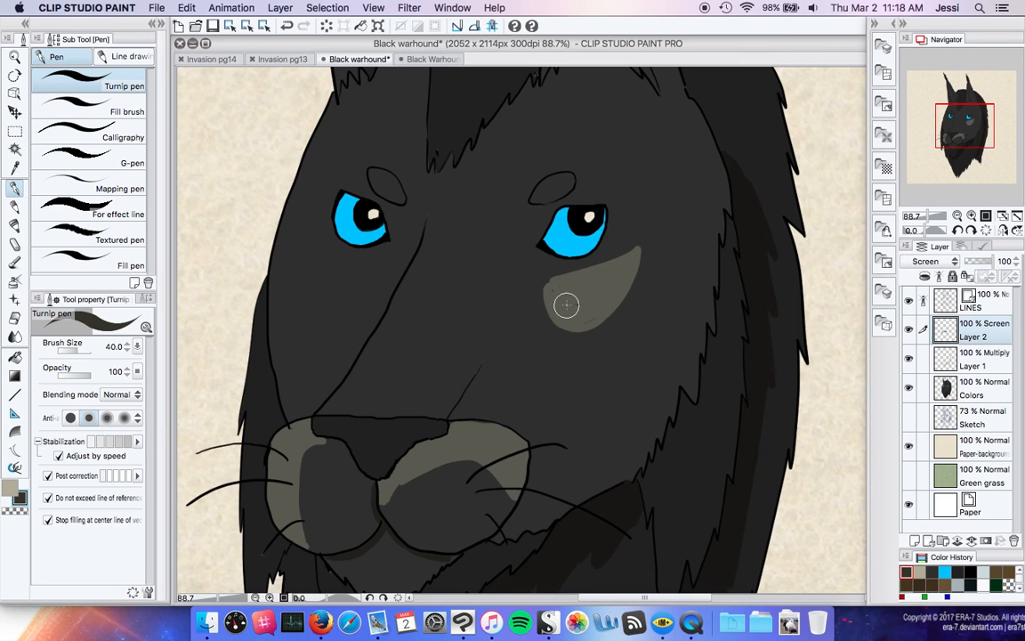
left_click_drag(542, 176, 564, 175)
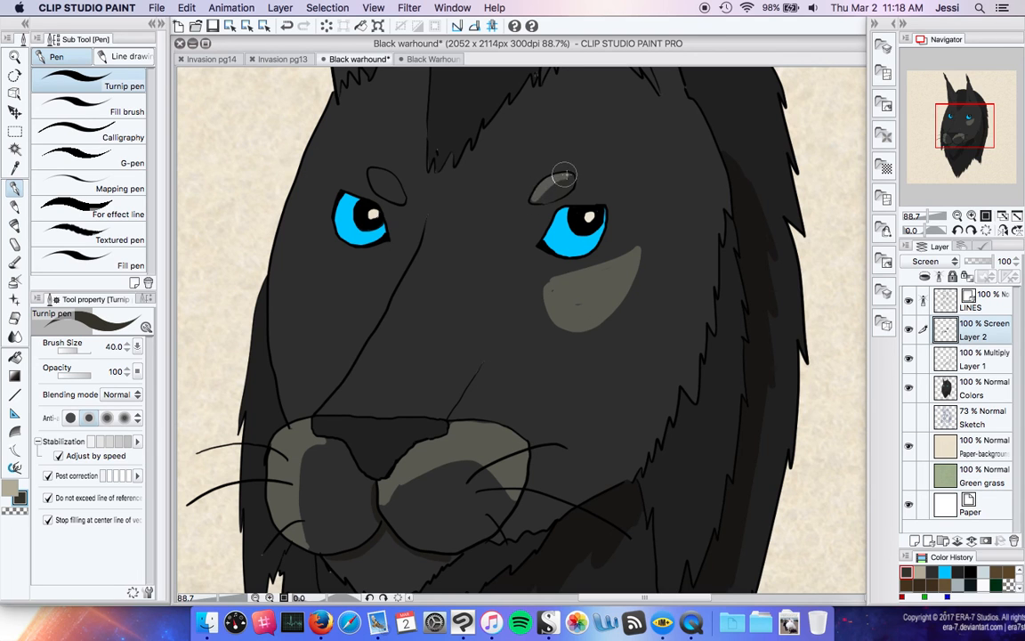
mouse_move(400, 198)
left_mouse_down()
mouse_move(382, 178)
mouse_move(396, 175)
left_mouse_up()
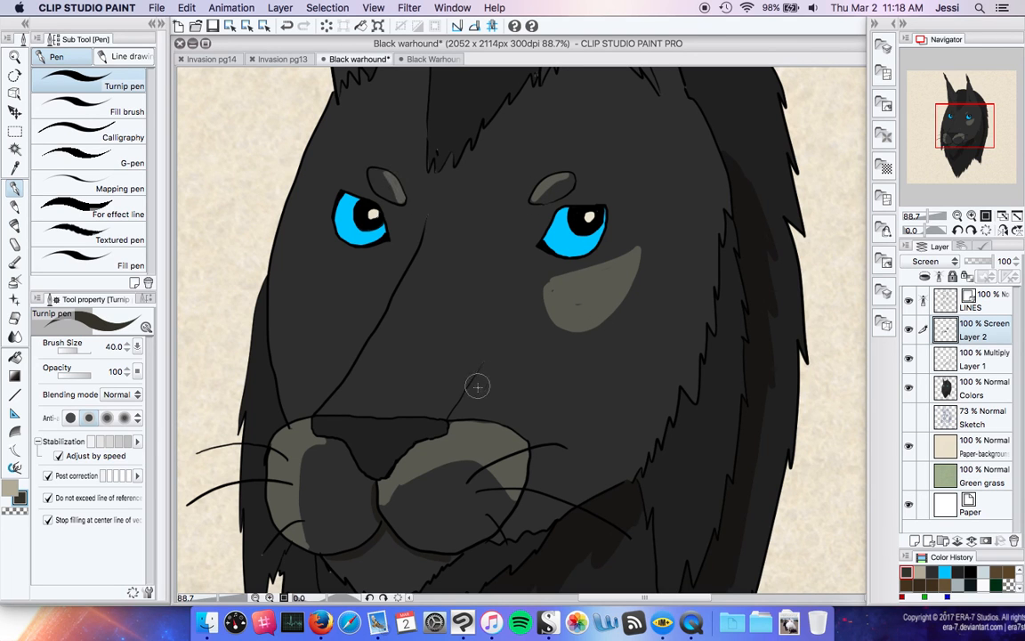
- Try outlining a tall highlight along the nose bridge up to the forehead tuft, and undo the strokes
mouse_move(478, 366)
left_mouse_down()
mouse_move(473, 224)
mouse_move(469, 336)
mouse_move(492, 318)
mouse_move(501, 277)
left_mouse_up()
key("super+z")
key("super+z")
mouse_move(480, 365)
left_mouse_down()
mouse_move(503, 295)
mouse_move(502, 242)
mouse_move(496, 214)
left_mouse_up()
mouse_move(435, 172)
left_mouse_down()
mouse_move(433, 202)
mouse_move(439, 175)
mouse_move(498, 217)
left_mouse_up()
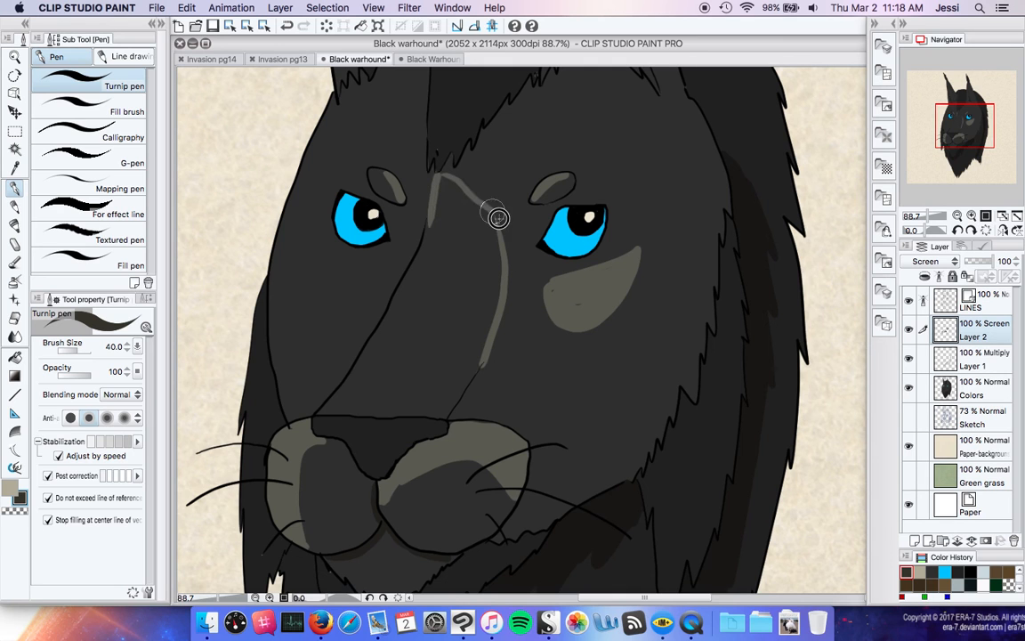
key("super+z")
key("super+z")
key("super+z")
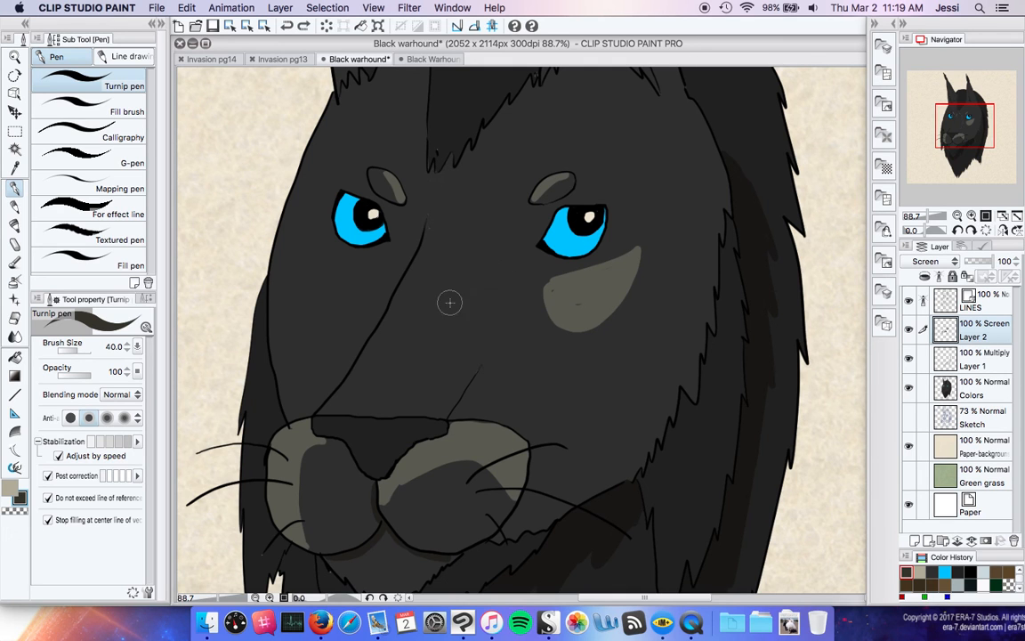
- Outline a triangular highlight on the nose bridge, tapering upward from the nose to between the eyes, and fill it
left_click_drag(452, 411, 452, 322)
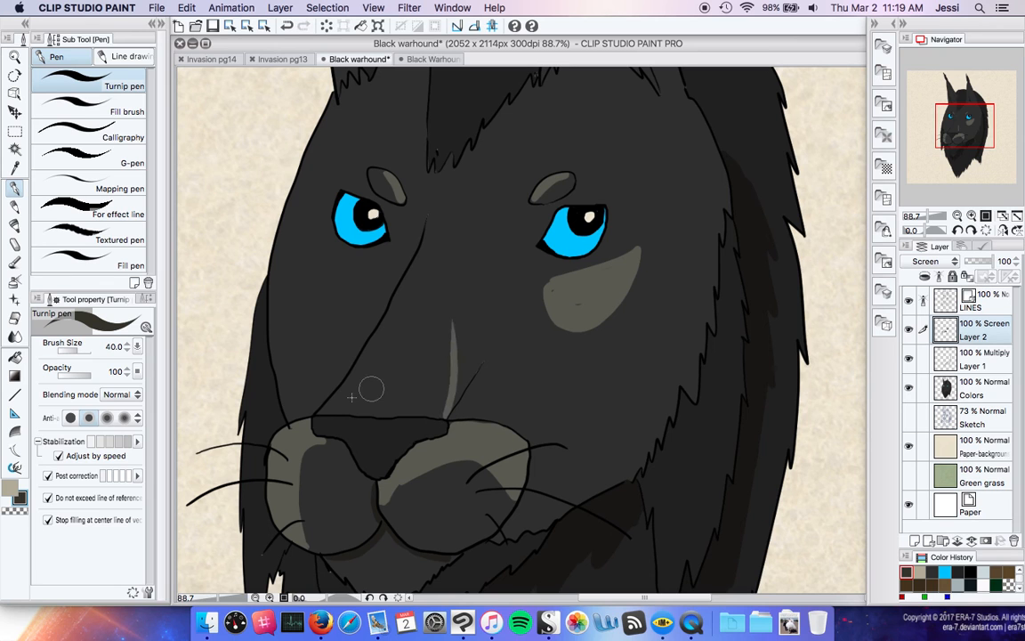
mouse_move(331, 396)
left_mouse_down()
mouse_move(458, 293)
mouse_move(456, 352)
mouse_move(458, 255)
mouse_move(384, 360)
left_mouse_up()
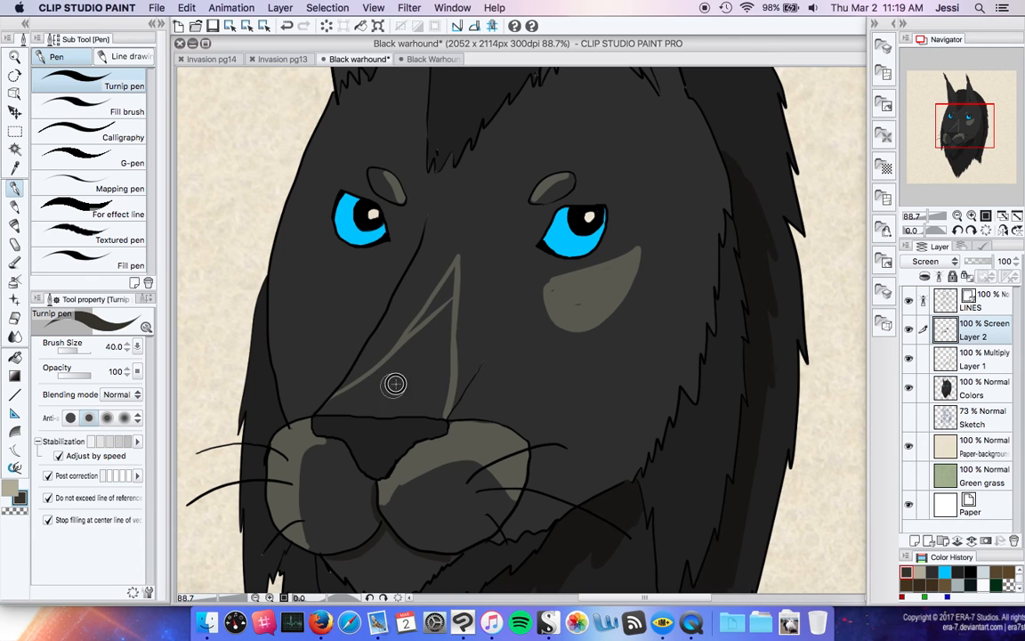
key("g")
left_click(396, 381)
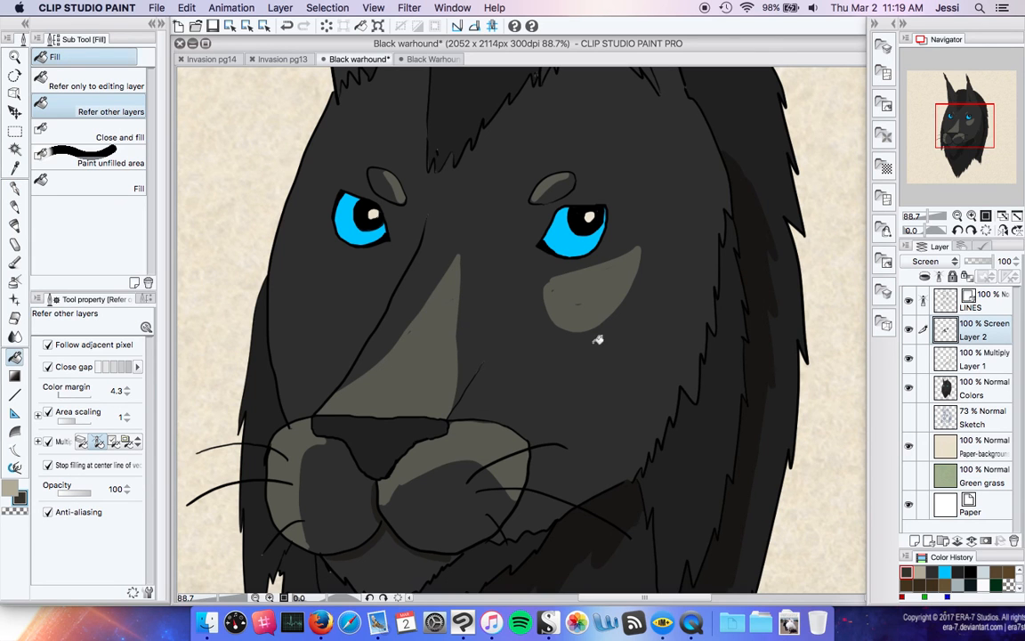
left_click_drag(970, 129, 968, 105)
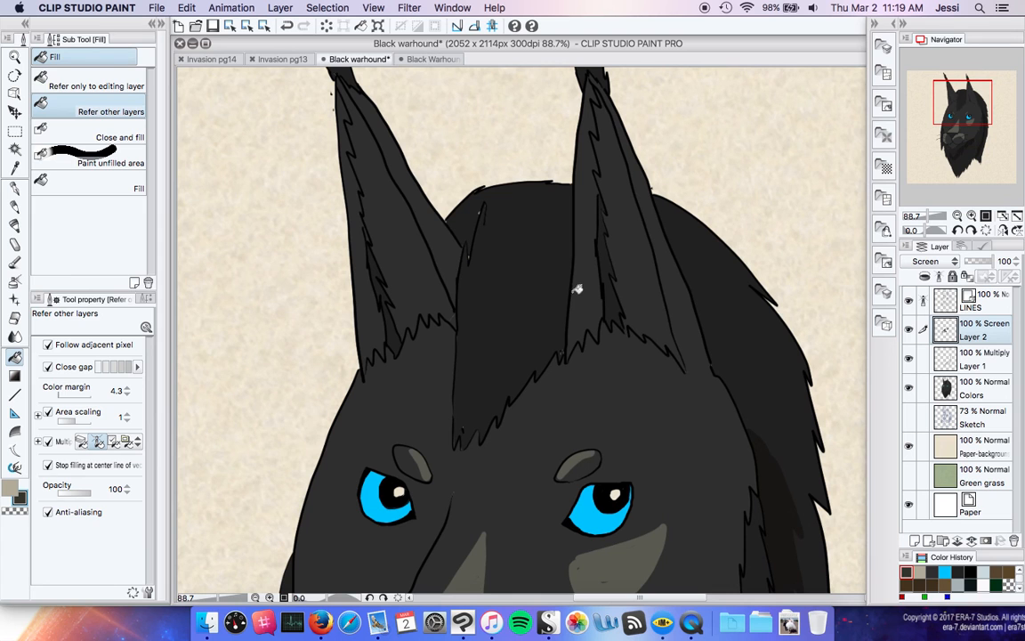